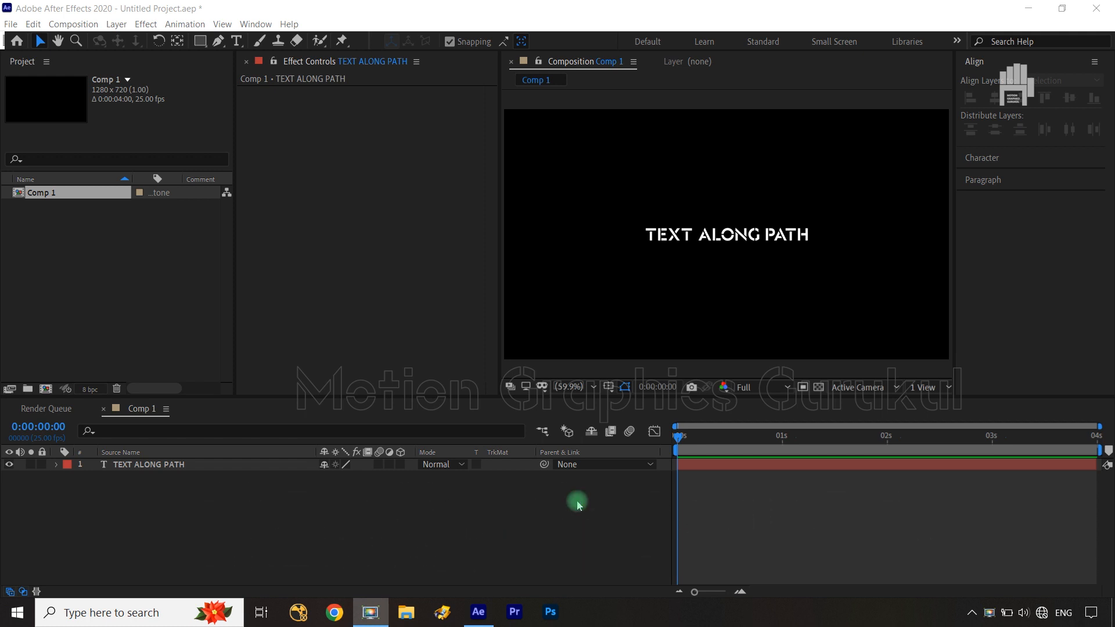
Draw a closed five-point mask around the text on the TEXT ALONG PATH layer with the Pen tool
{"action": "left_click", "coordinate": [578, 504]}
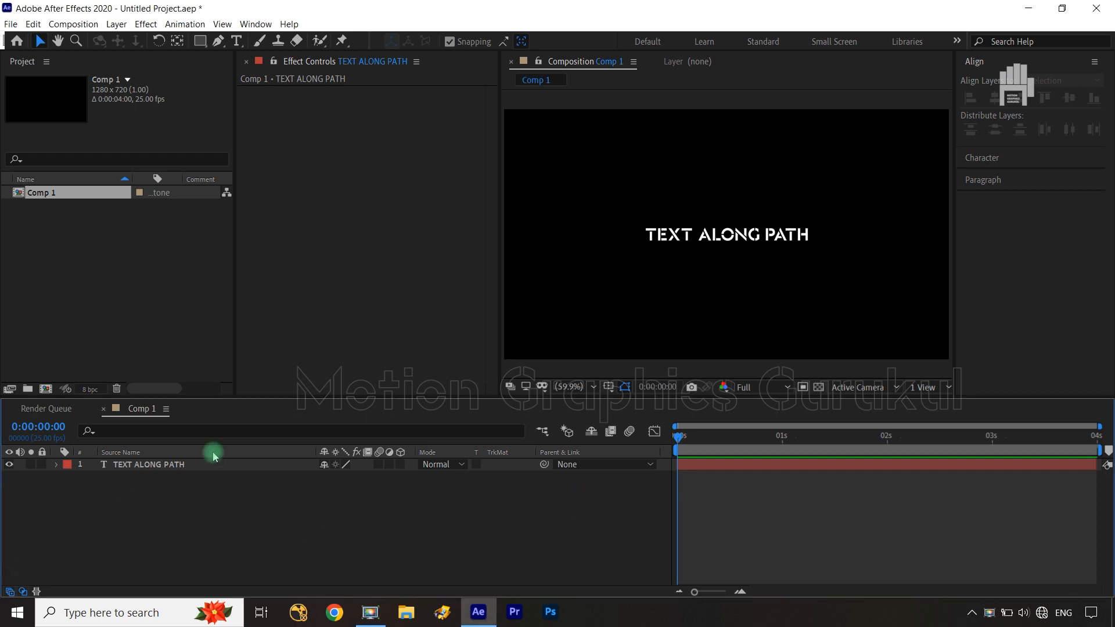
{"action": "left_click", "coordinate": [204, 465]}
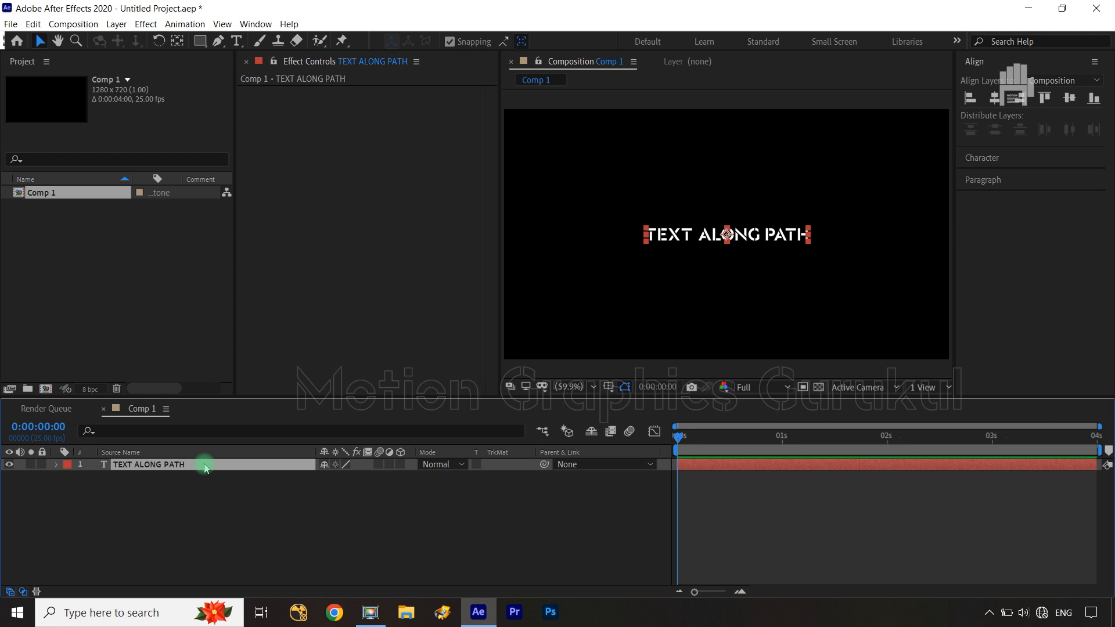
{"action": "left_click", "coordinate": [217, 40]}
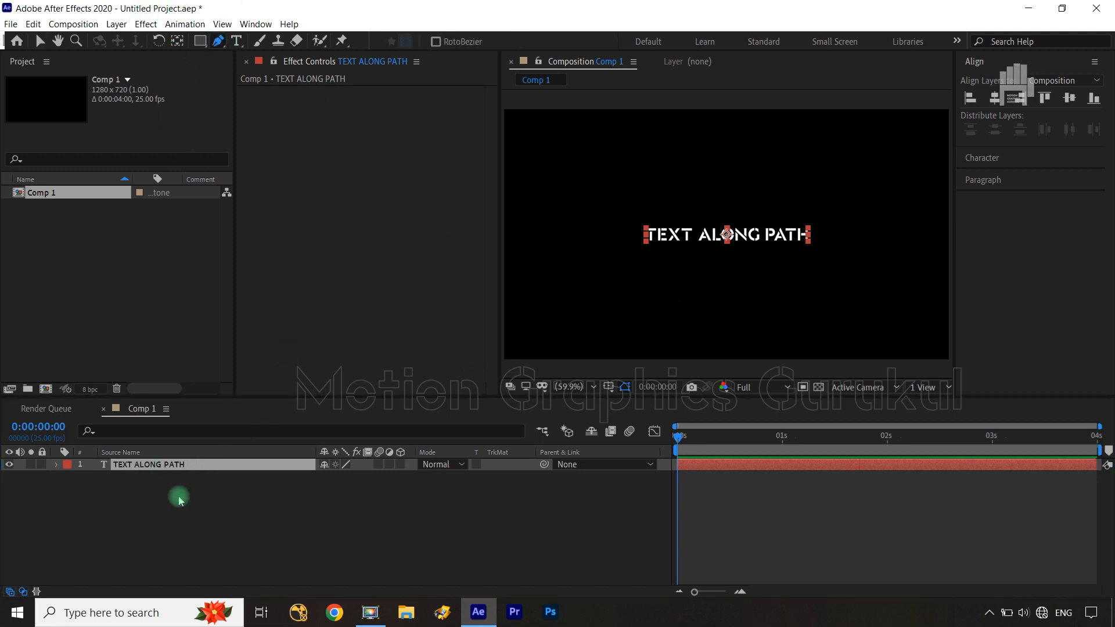
{"action": "left_click", "coordinate": [574, 275]}
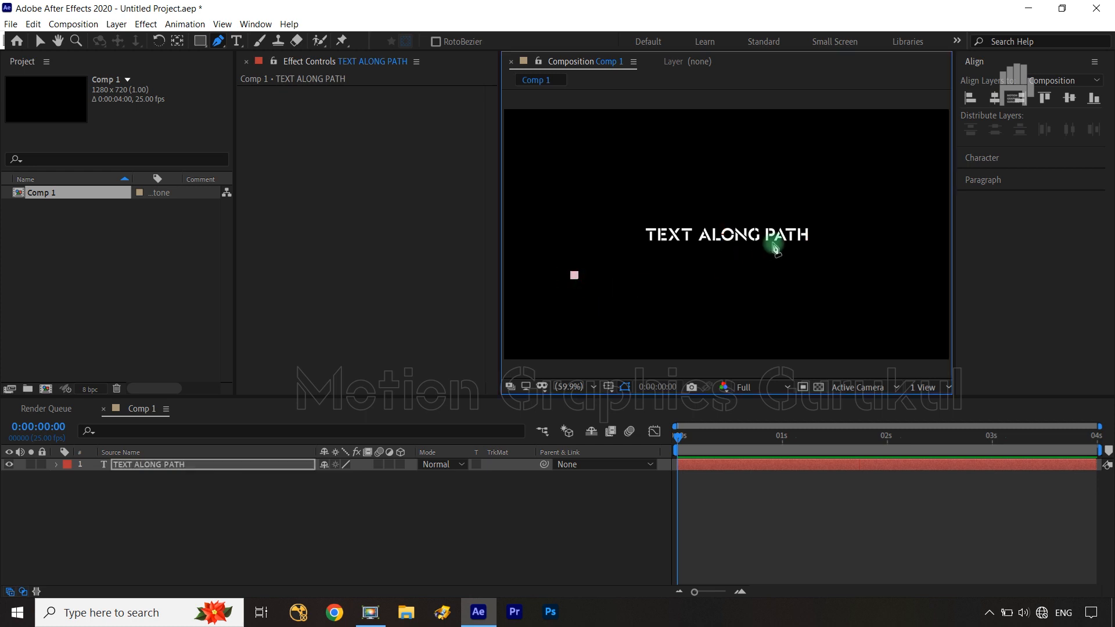
{"action": "left_click", "coordinate": [706, 168]}
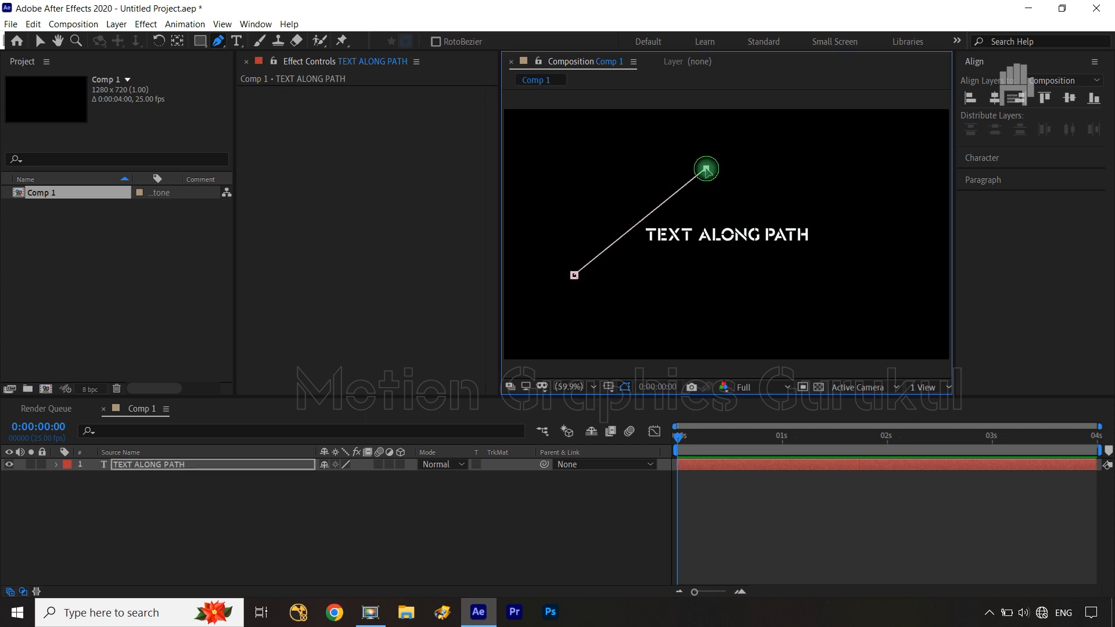
{"action": "left_click", "coordinate": [852, 252]}
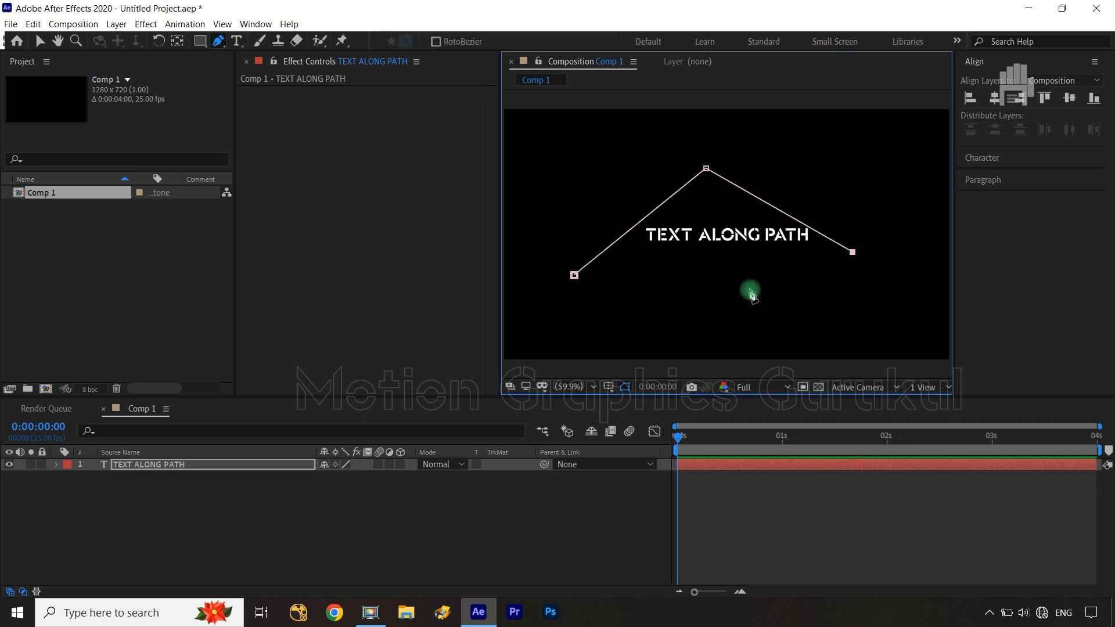
{"action": "left_click", "coordinate": [716, 263]}
{"action": "left_click", "coordinate": [591, 337]}
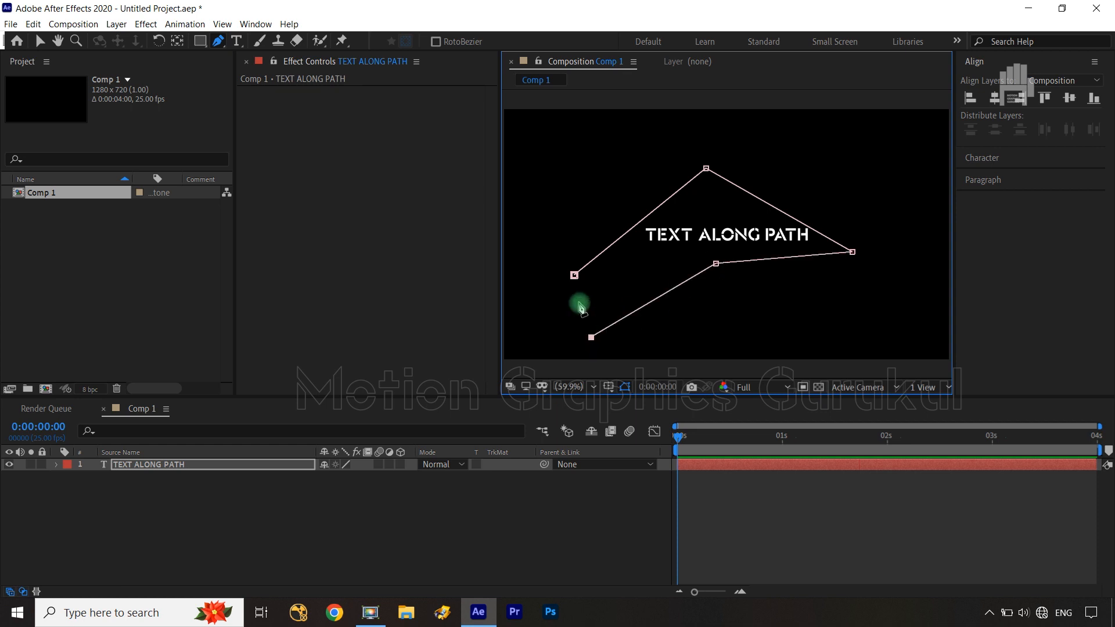
{"action": "left_click", "coordinate": [575, 276]}
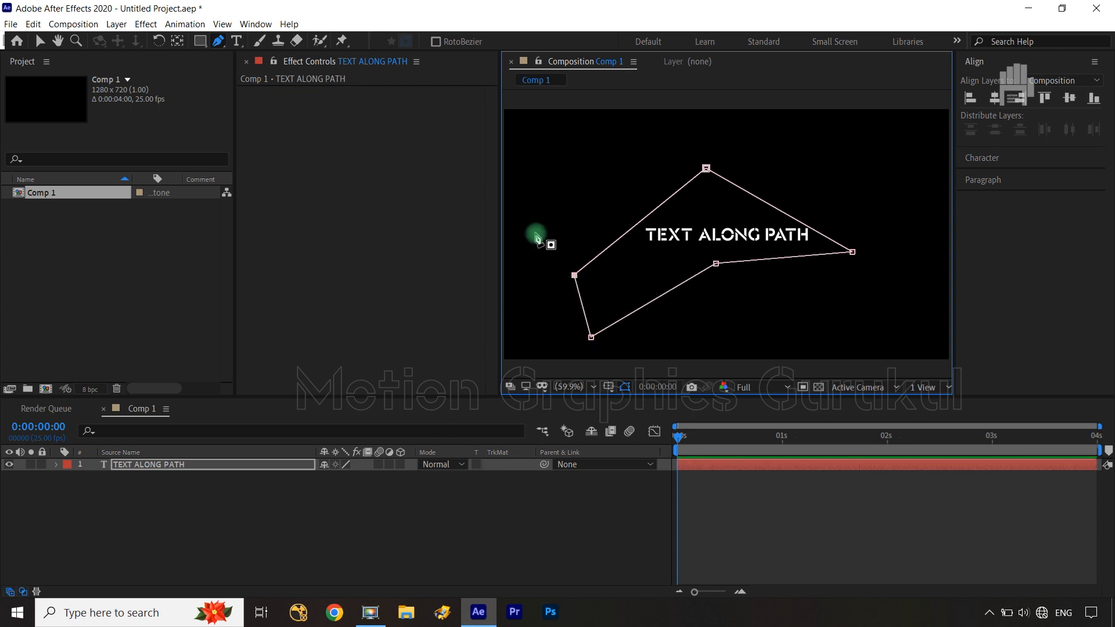
Set the text layer's Path option to Mask 1 and deselect the layer
{"action": "left_click", "coordinate": [56, 464]}
{"action": "left_click", "coordinate": [68, 478]}
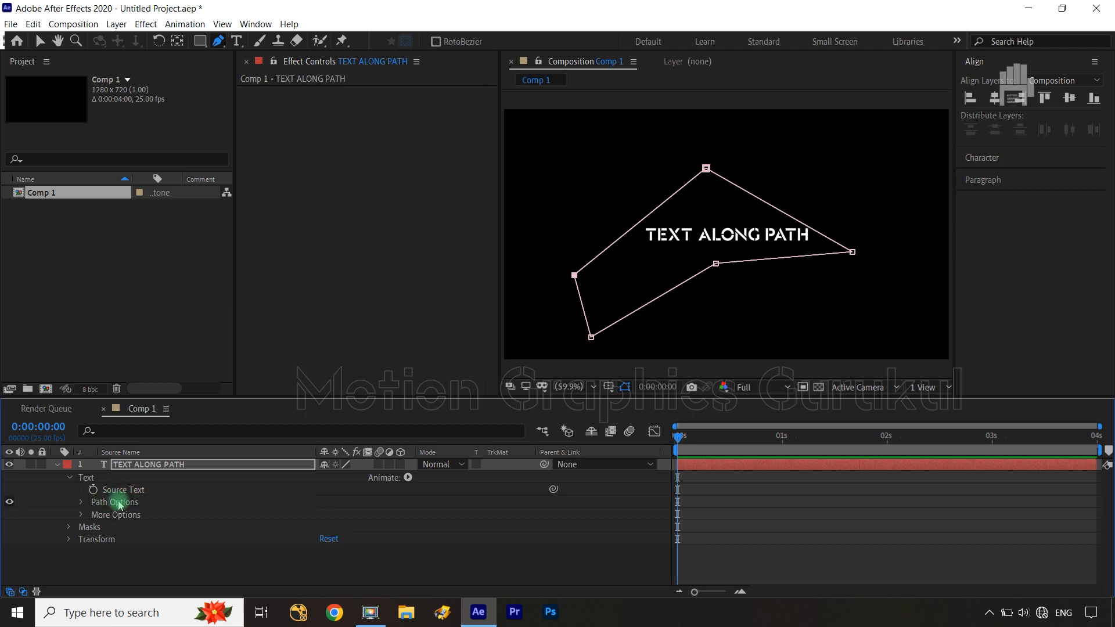
{"action": "left_click", "coordinate": [80, 502]}
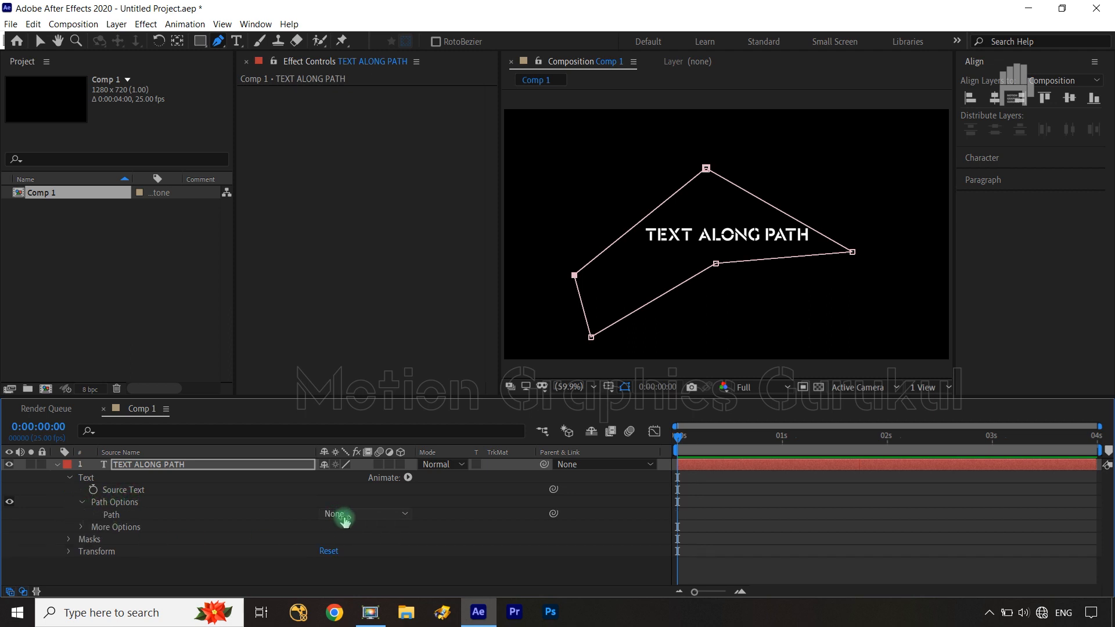
{"action": "left_click", "coordinate": [363, 519]}
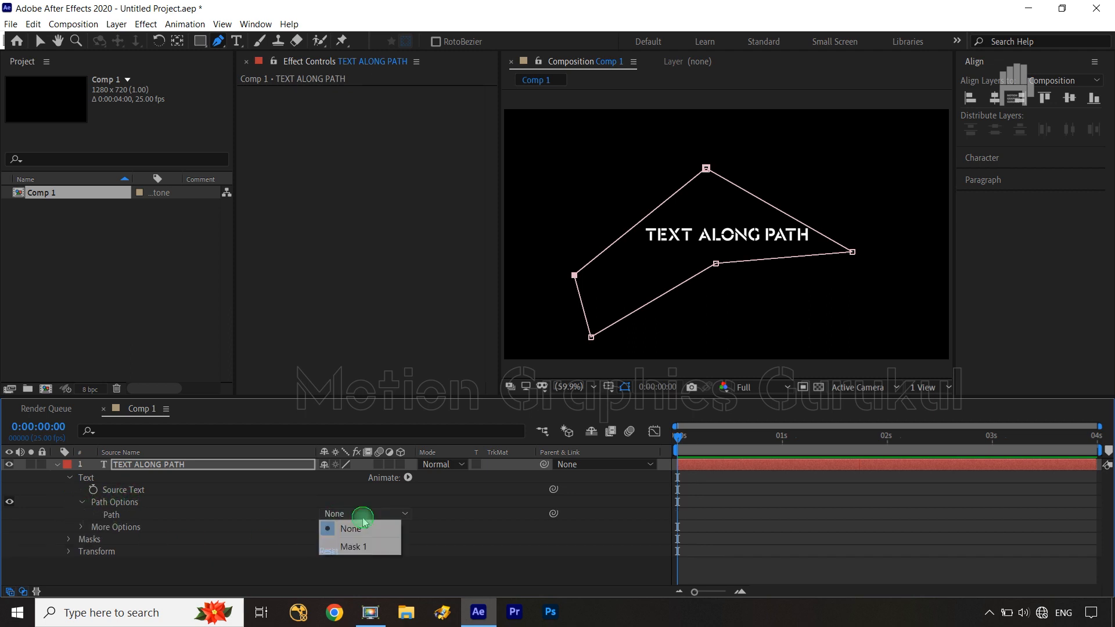
{"action": "left_click", "coordinate": [352, 548]}
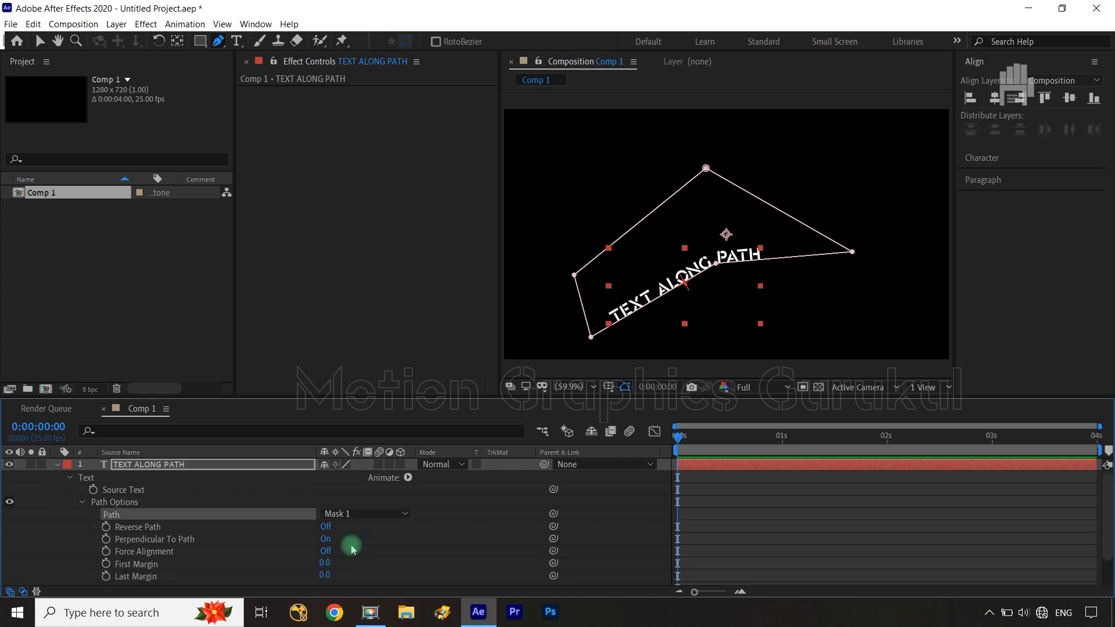
{"action": "left_click", "coordinate": [722, 264]}
{"action": "left_click", "coordinate": [647, 510]}
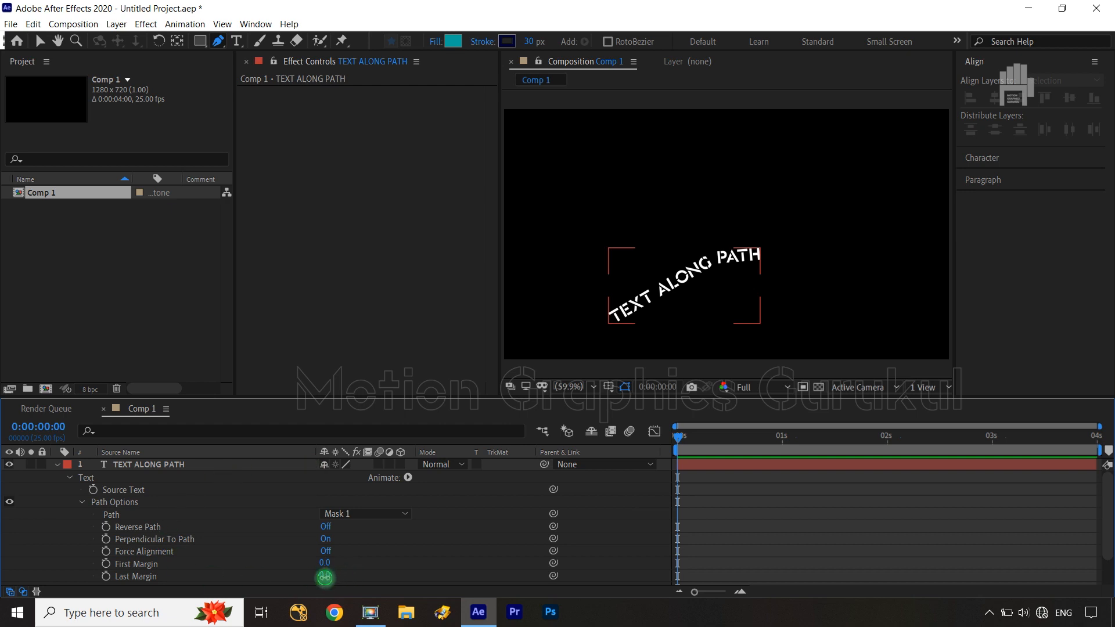
Turn on Reverse Path for the text and set its Last Margin to 961
{"action": "left_click_drag", "start_coordinate": [325, 577], "coordinate": [677, 500]}
{"action": "scroll", "coordinate": [893, 267], "scroll_direction": "up", "scroll_amount": 1}
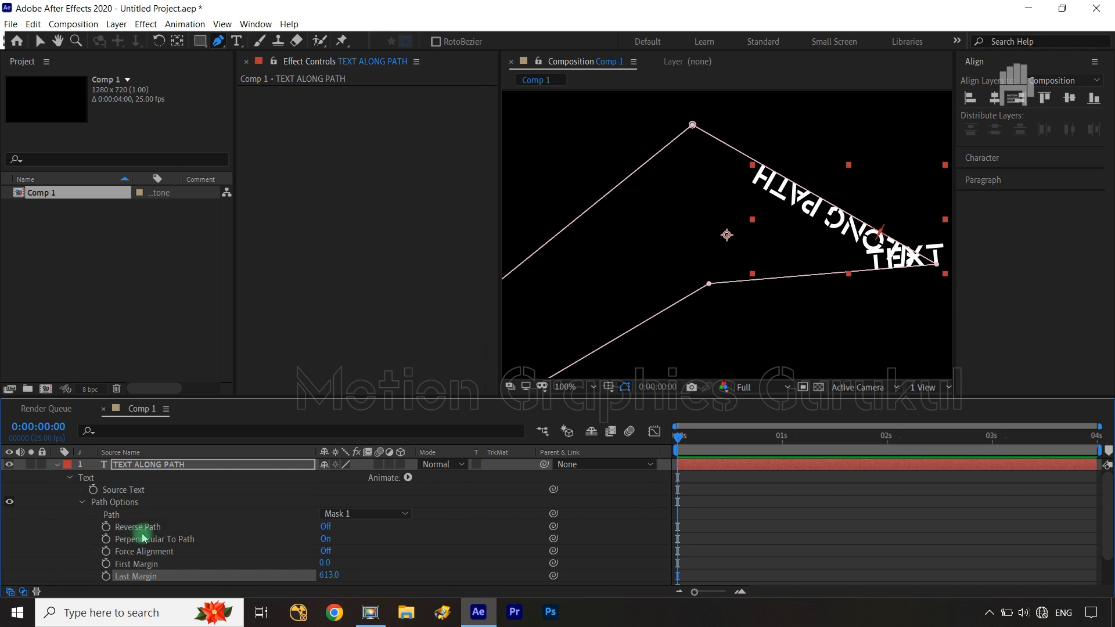
{"action": "left_click", "coordinate": [326, 527]}
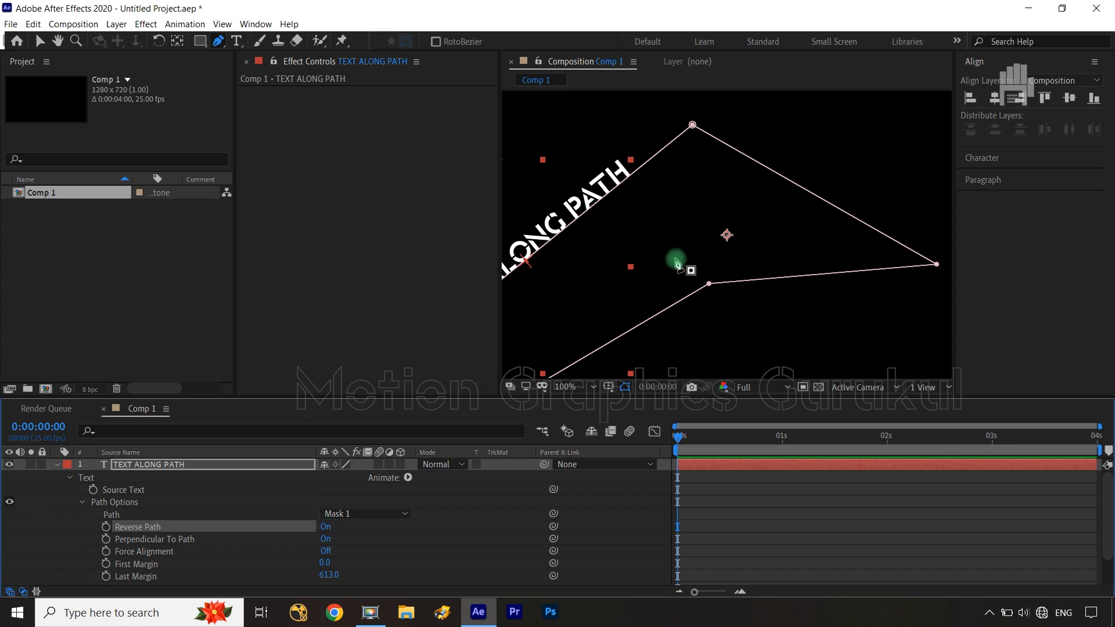
{"action": "key", "text": "comma"}
{"action": "key", "text": "comma"}
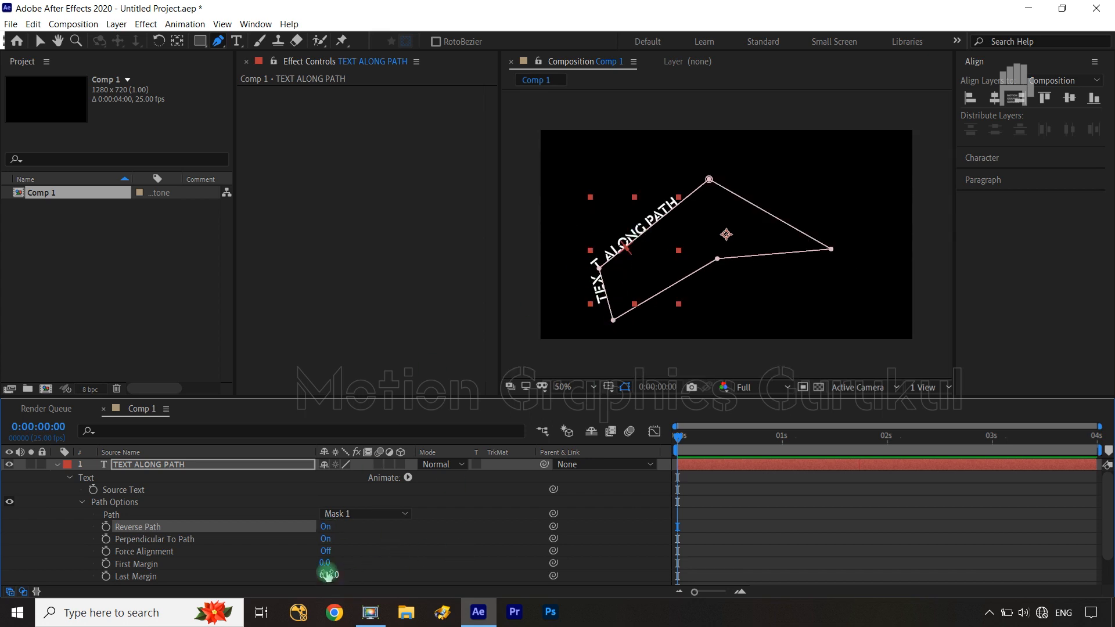
{"action": "left_click_drag", "start_coordinate": [338, 576], "coordinate": [550, 543]}
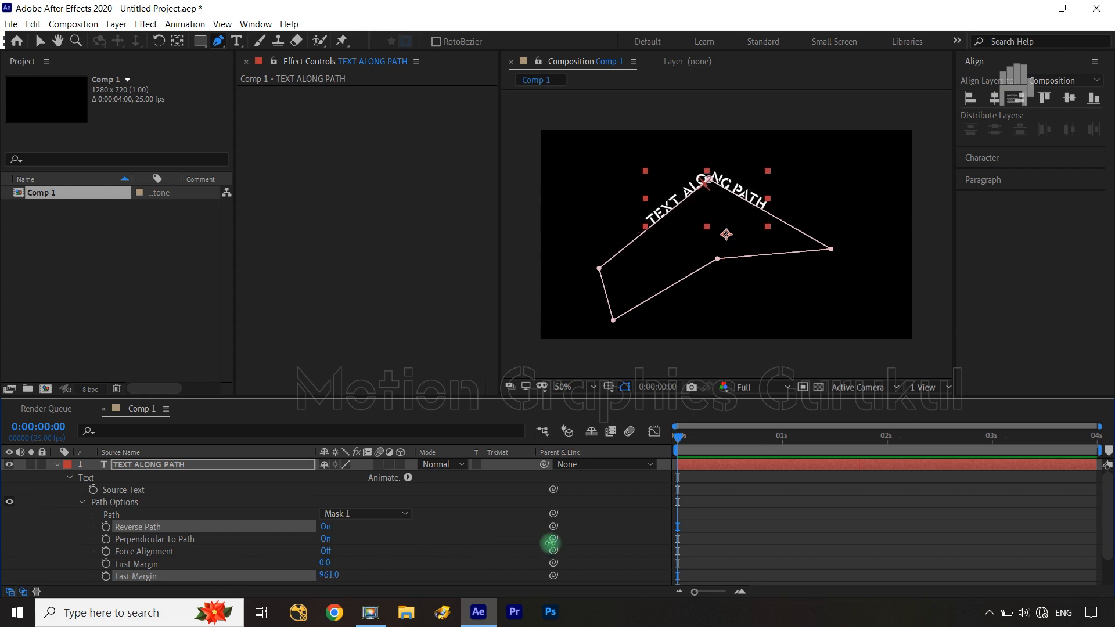
Compare the lettering with Reverse Path and Perpendicular To Path each switched off and back on
{"action": "left_click", "coordinate": [327, 527]}
{"action": "left_click", "coordinate": [327, 527]}
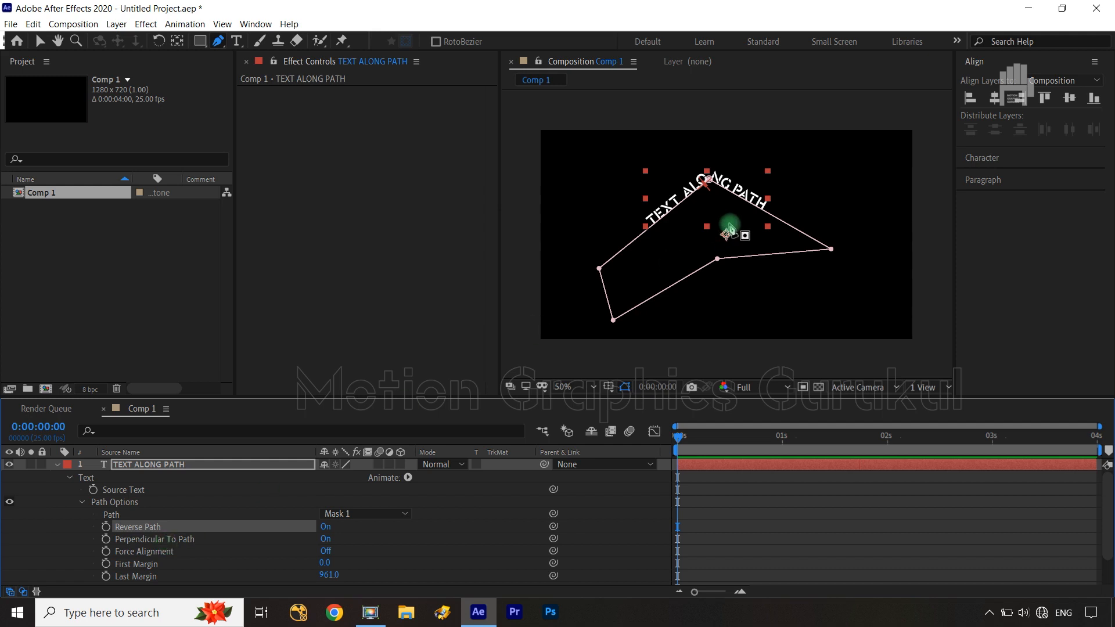
{"action": "scroll", "coordinate": [730, 228], "scroll_direction": "up", "scroll_amount": 2}
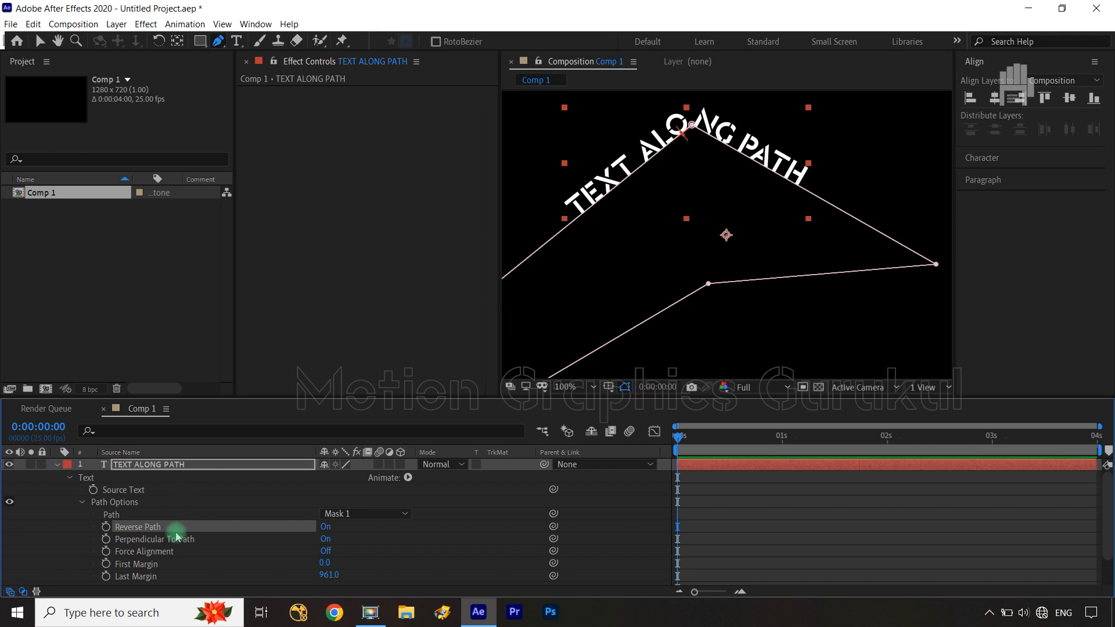
{"action": "left_click", "coordinate": [326, 539]}
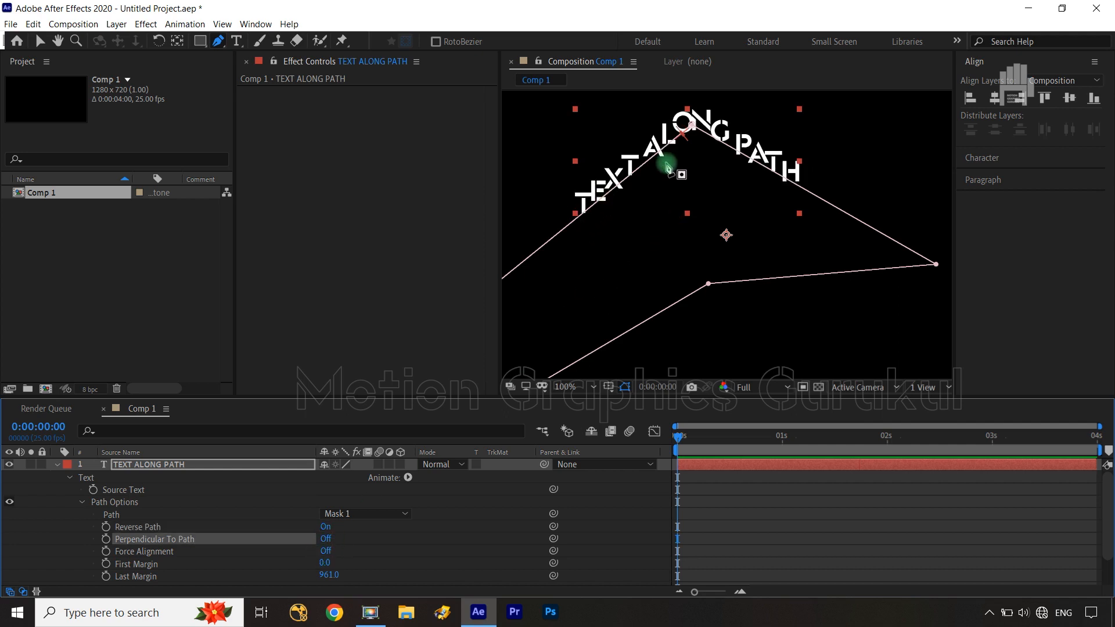
{"action": "scroll", "coordinate": [666, 165], "scroll_direction": "down", "scroll_amount": 1}
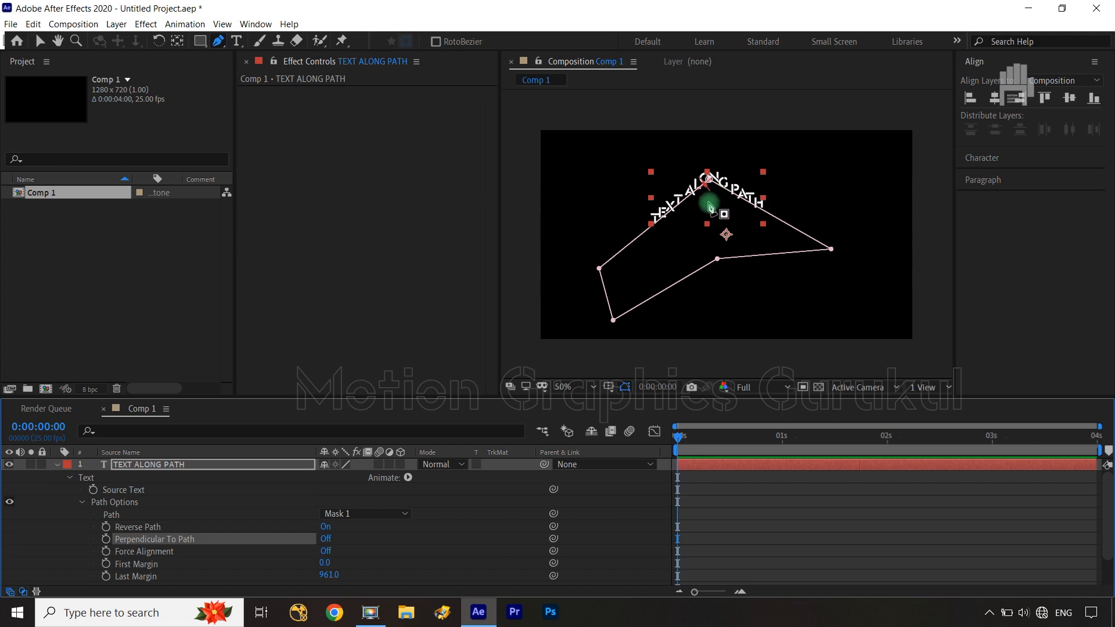
{"action": "left_click", "coordinate": [327, 540]}
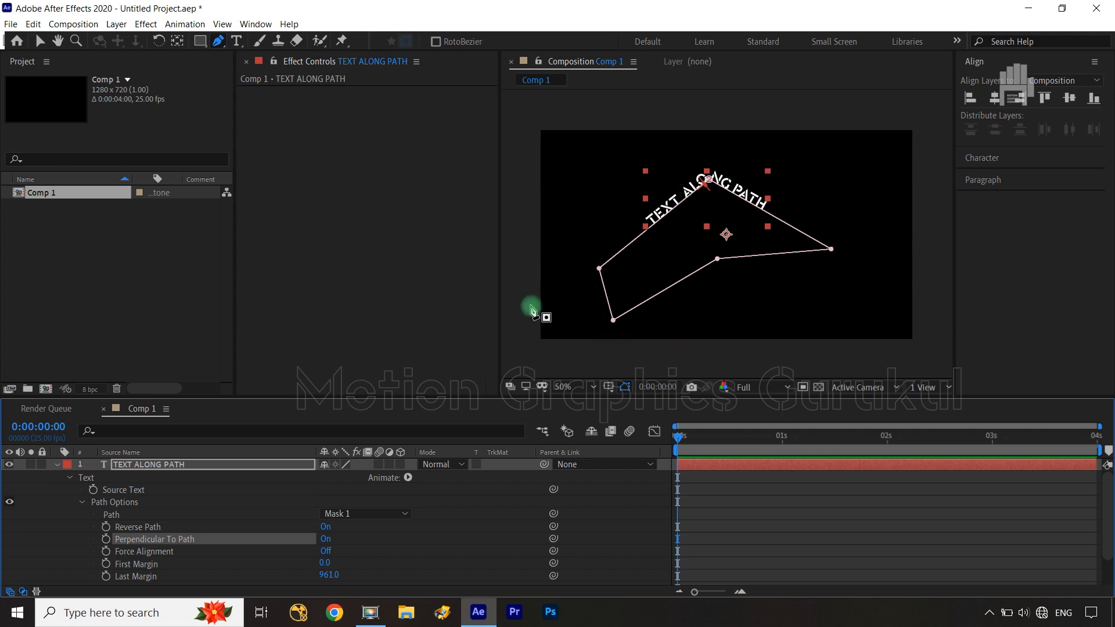
Try Force Alignment to spread the letters around the whole mask path, and switch it off again
{"action": "left_click", "coordinate": [327, 549]}
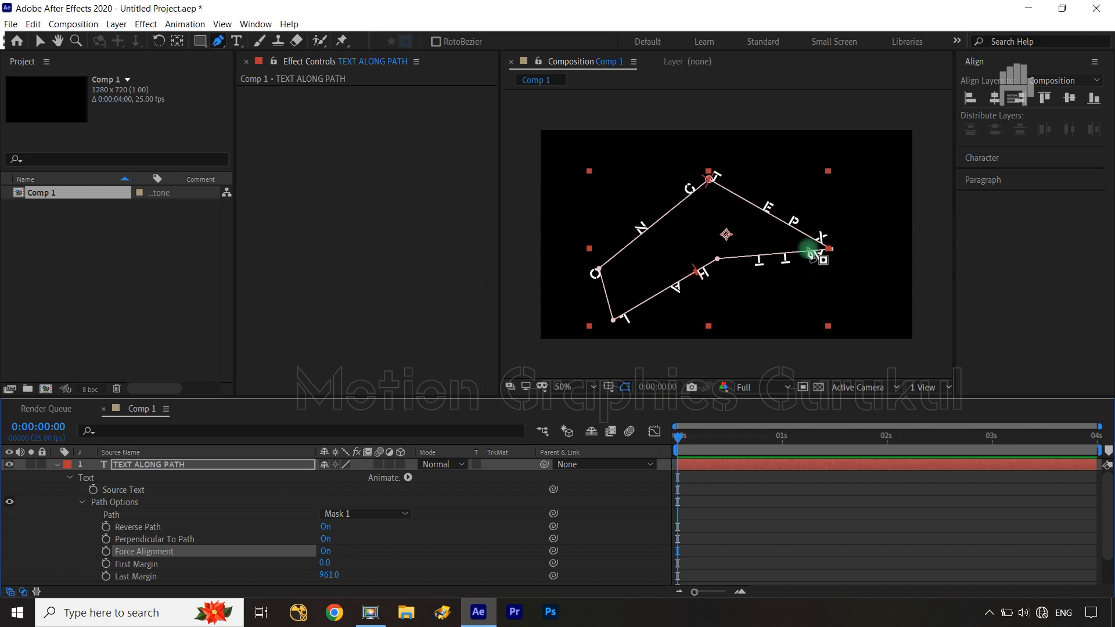
{"action": "left_click", "coordinate": [607, 496]}
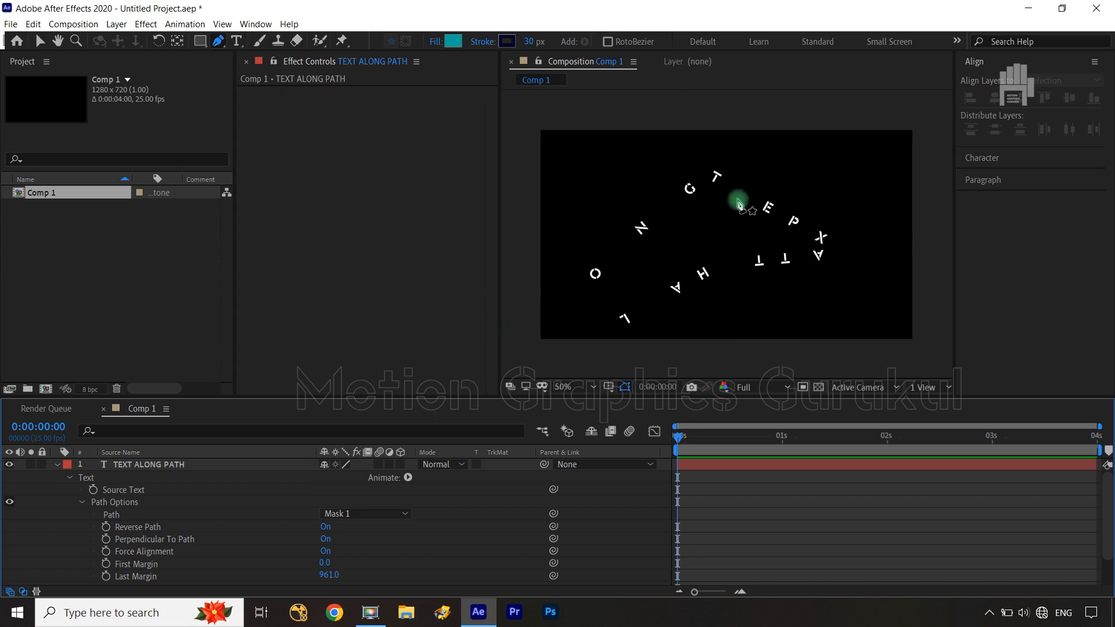
{"action": "left_click", "coordinate": [325, 551]}
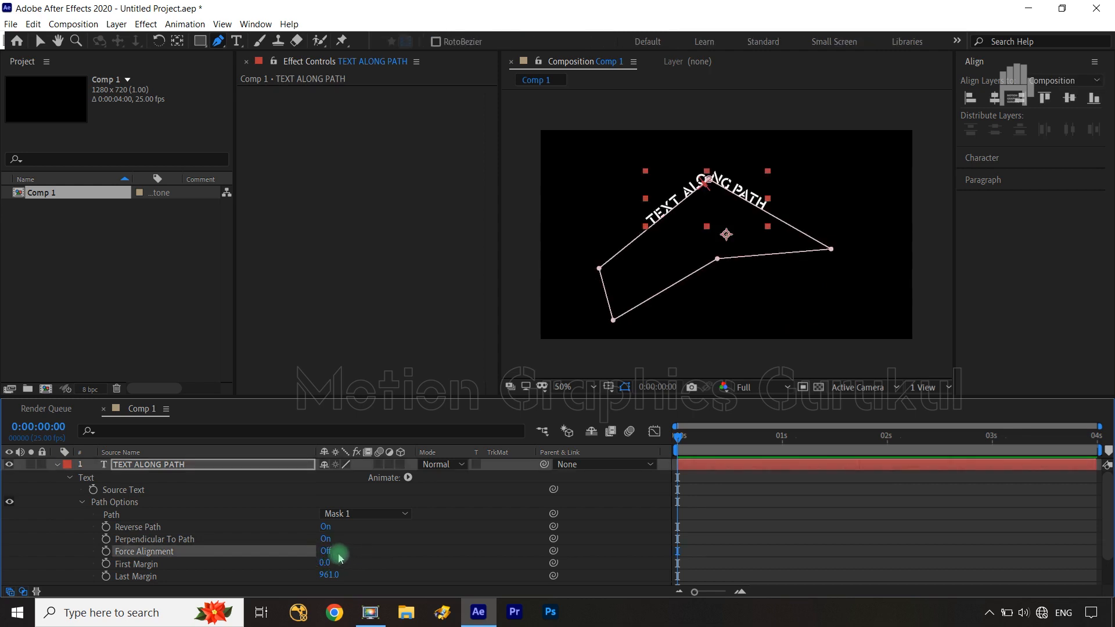
Reset the text's Last Margin to 0 and test Force Alignment on and off with that margin
{"action": "type", "text": "0"}
{"action": "left_click", "coordinate": [399, 564]}
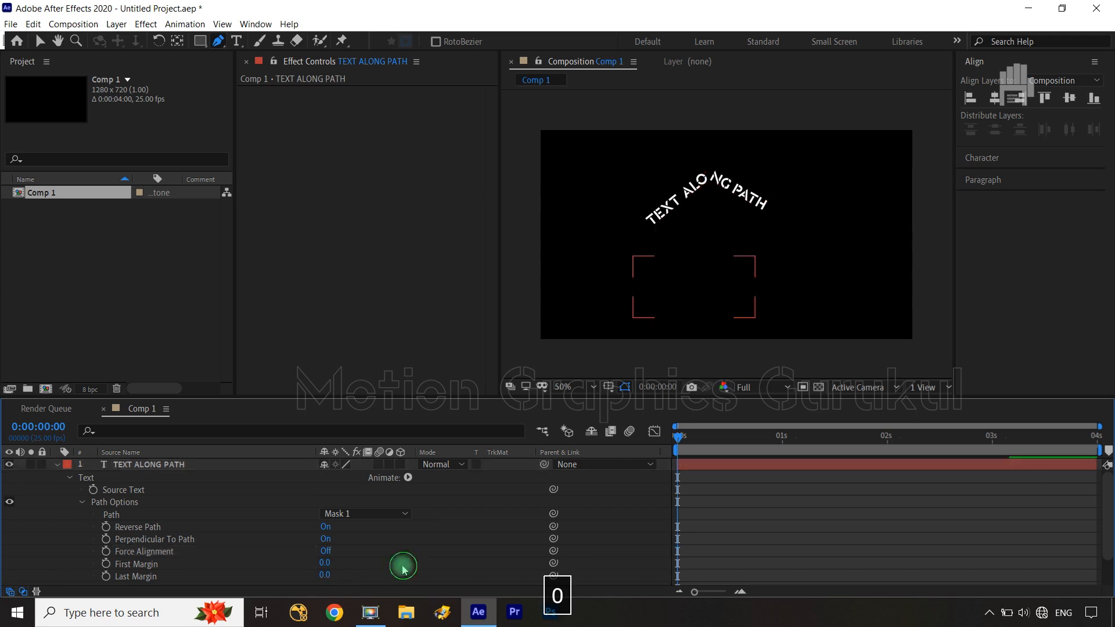
{"action": "left_click", "coordinate": [326, 551]}
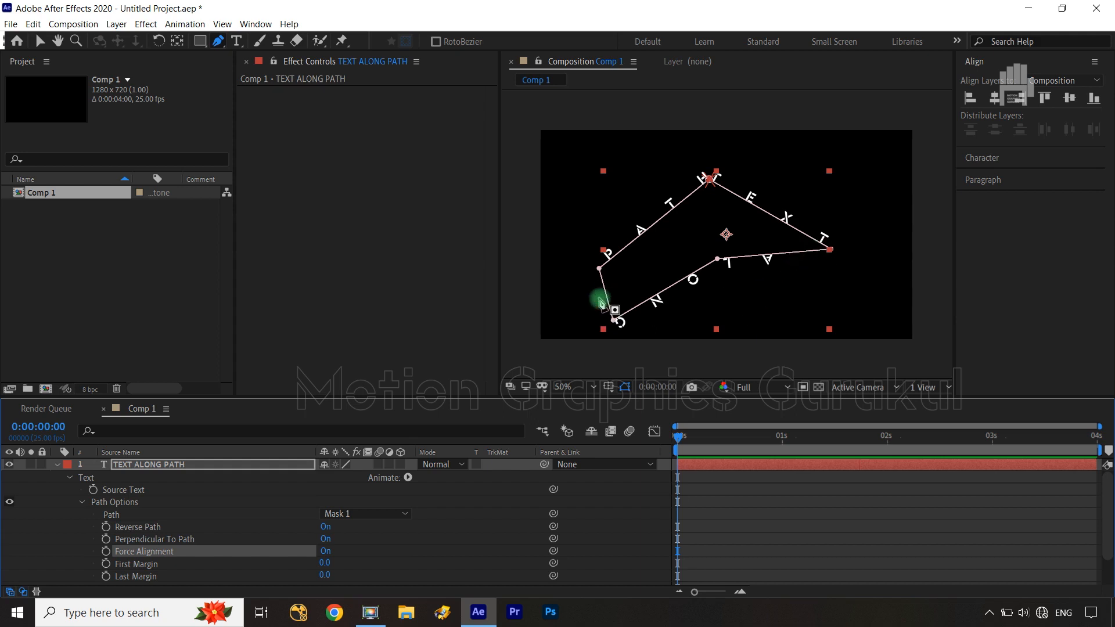
{"action": "left_click", "coordinate": [326, 551]}
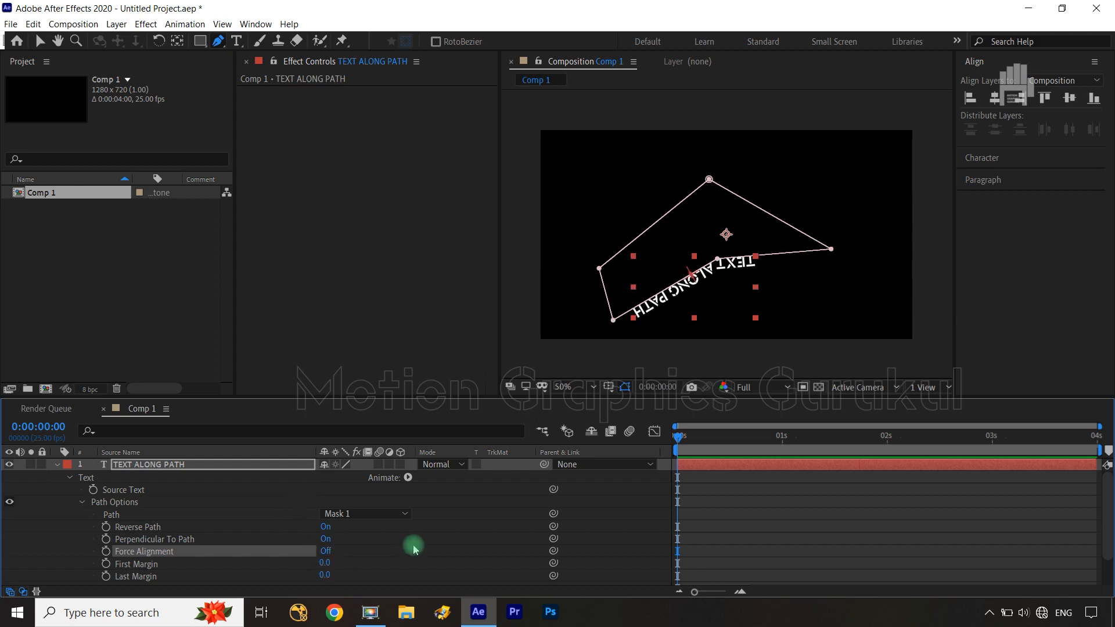
Set the path text's First Margin to 550 and its Last Margin to 17
{"action": "left_click", "coordinate": [414, 550]}
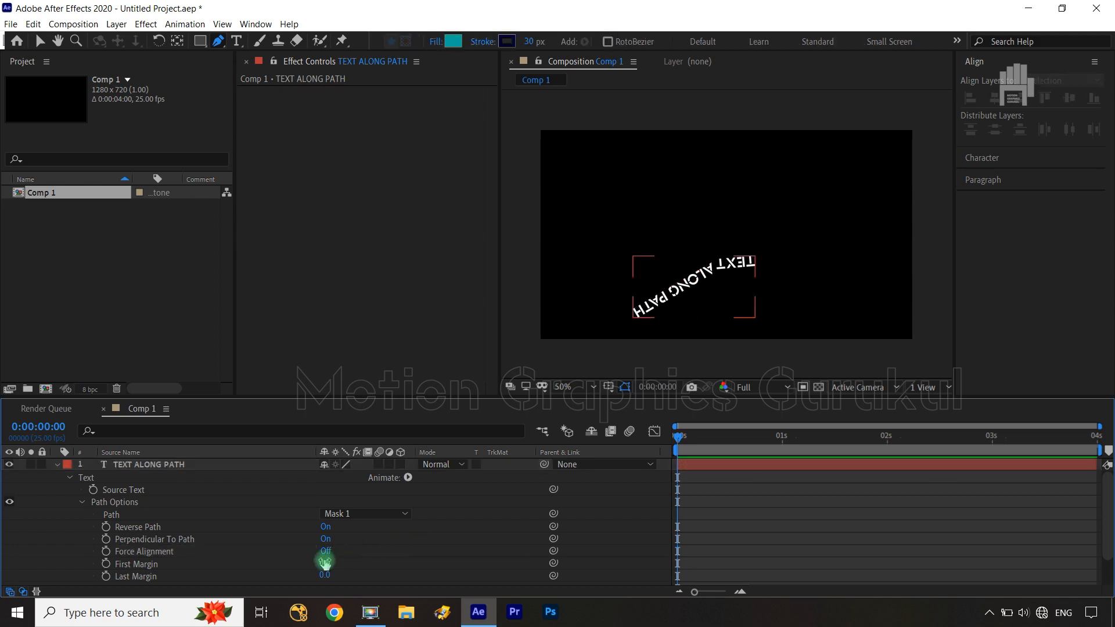
{"action": "left_click_drag", "start_coordinate": [324, 562], "coordinate": [666, 505]}
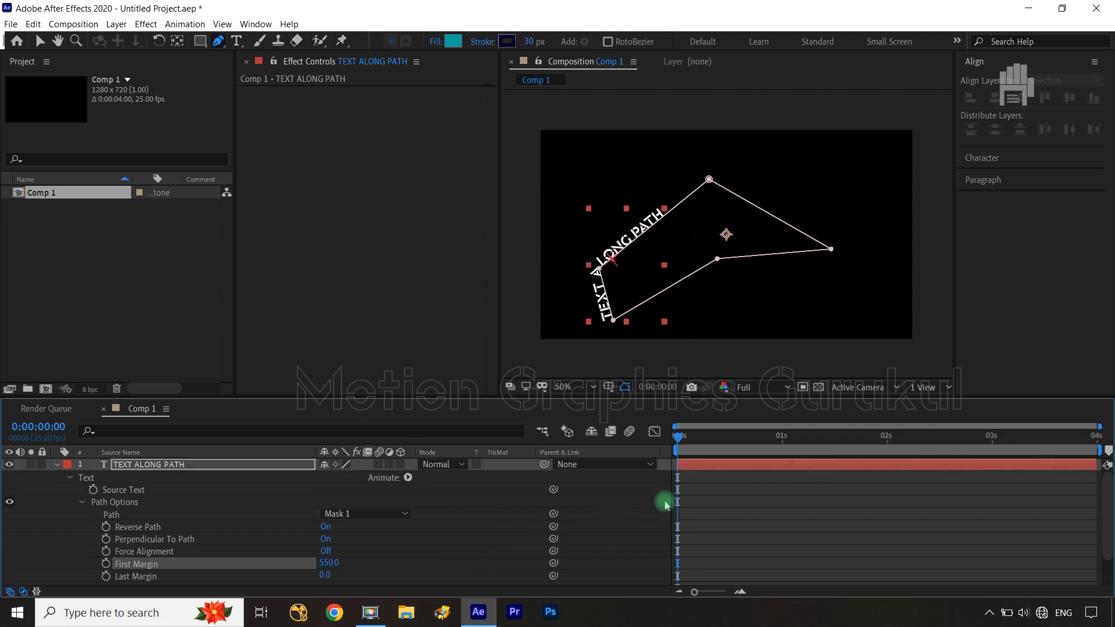
{"action": "mouse_move", "coordinate": [324, 575]}
{"action": "left_mouse_down"}
{"action": "mouse_move", "coordinate": [211, 590]}
{"action": "mouse_move", "coordinate": [329, 566]}
{"action": "left_mouse_up"}
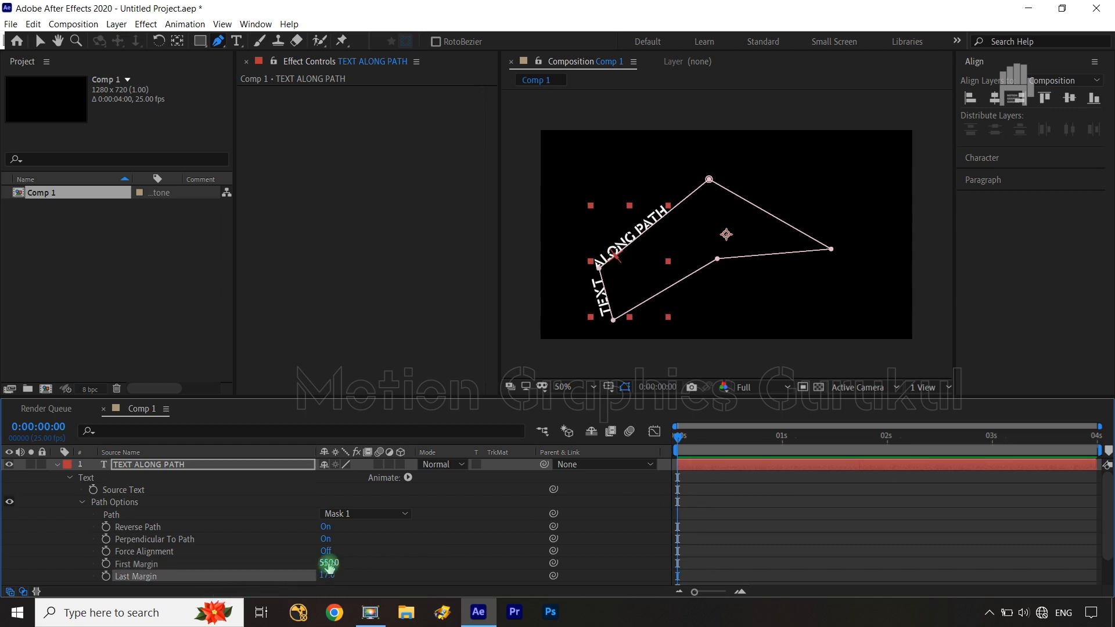
Reset both the First Margin and the Last Margin of the path text to 0
{"action": "left_click", "coordinate": [329, 563]}
{"action": "type", "text": "0"}
{"action": "left_click", "coordinate": [378, 553]}
{"action": "left_click", "coordinate": [352, 575]}
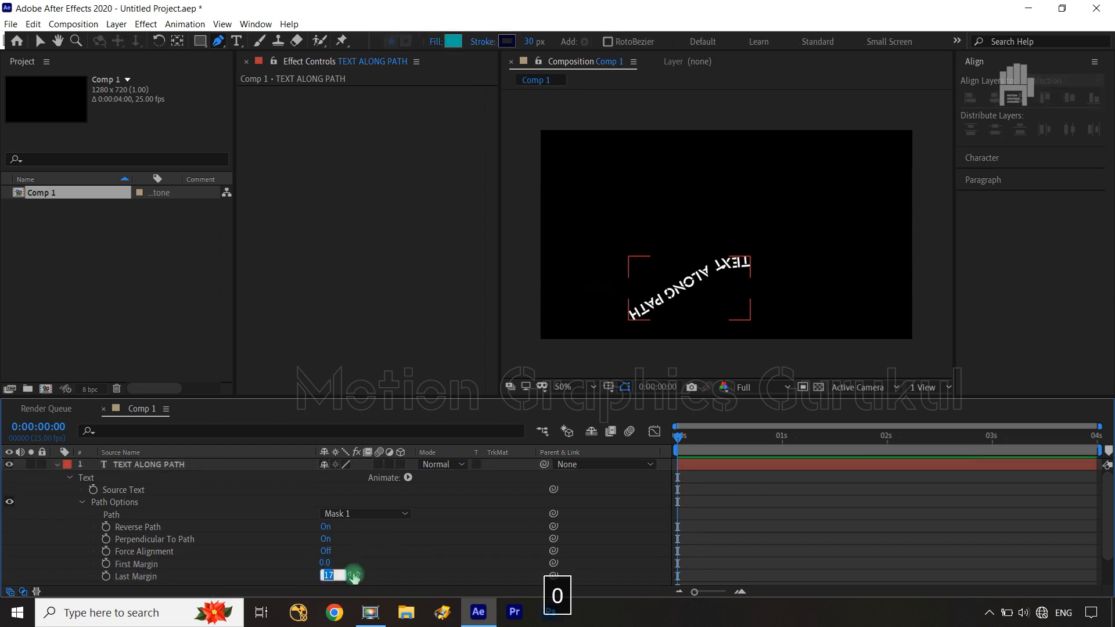
{"action": "type", "text": "0"}
{"action": "left_click", "coordinate": [391, 551]}
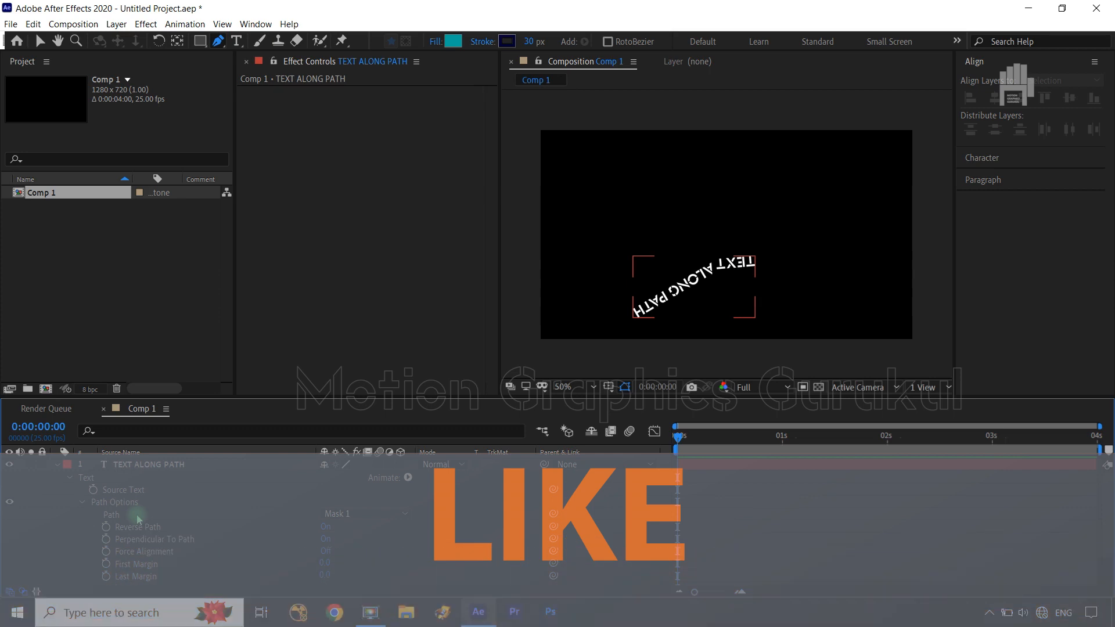
{"action": "left_click", "coordinate": [744, 248]}
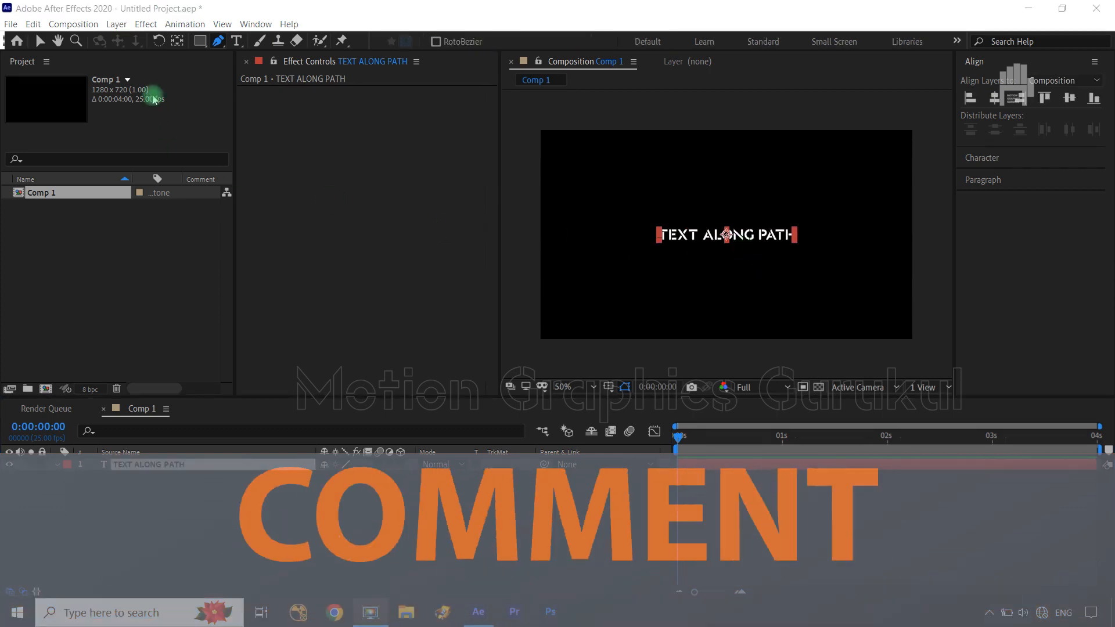
{"action": "left_click", "coordinate": [634, 264]}
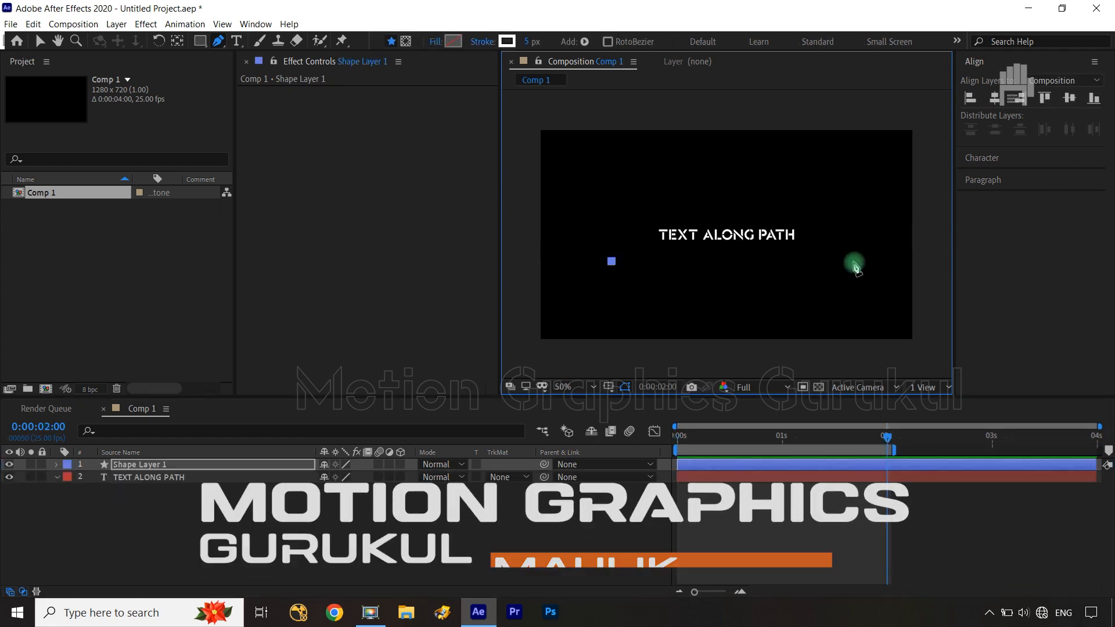
{"action": "left_click", "coordinate": [853, 262], "text": "shift"}
{"action": "key", "text": "ctrl+z"}
{"action": "key", "text": "ctrl+z"}
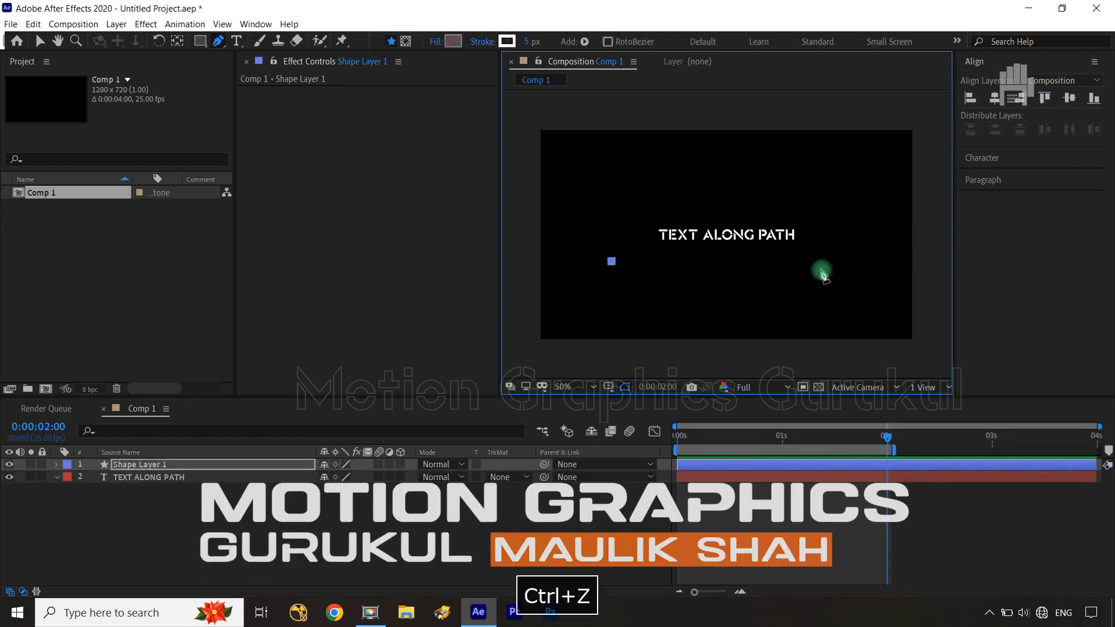
Draw a nearly horizontal three-point mask path below the words on the TEXT ALONG PATH layer with the Pen tool
{"action": "left_click", "coordinate": [163, 488]}
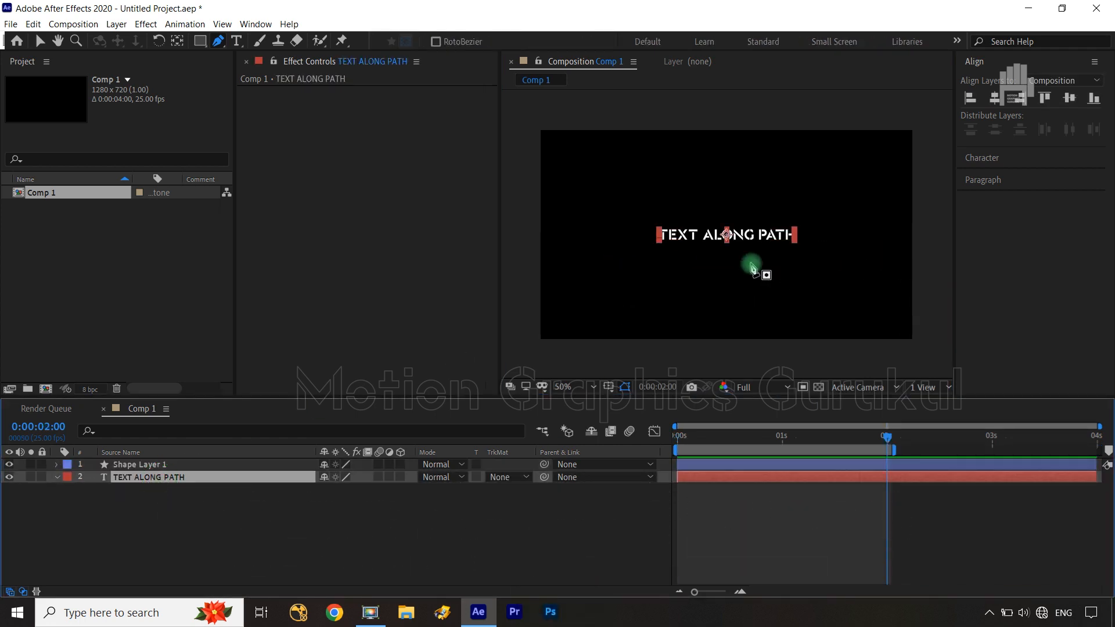
{"action": "left_click", "coordinate": [590, 269]}
{"action": "left_click", "coordinate": [859, 268], "text": "shift"}
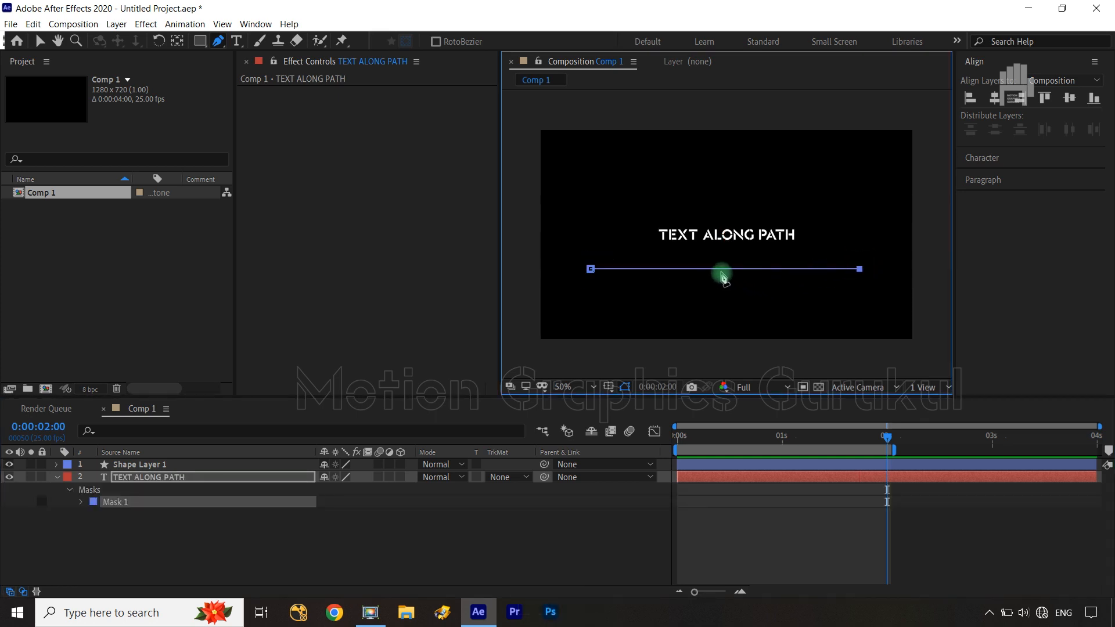
{"action": "key", "text": "ctrl+z"}
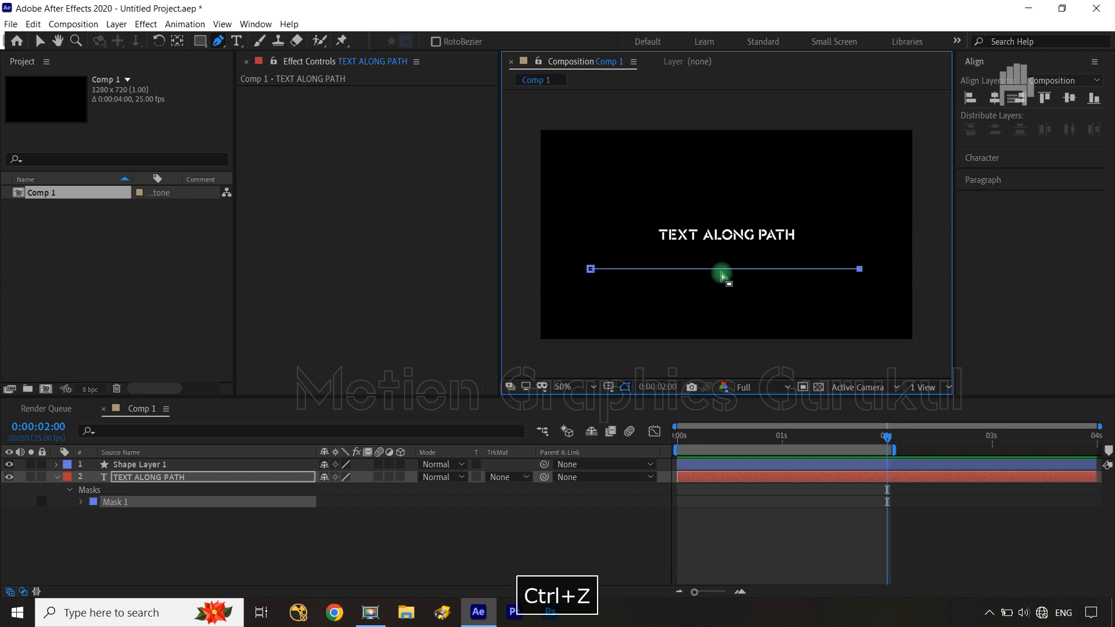
{"action": "key", "text": "ctrl+z"}
{"action": "left_click", "coordinate": [725, 265]}
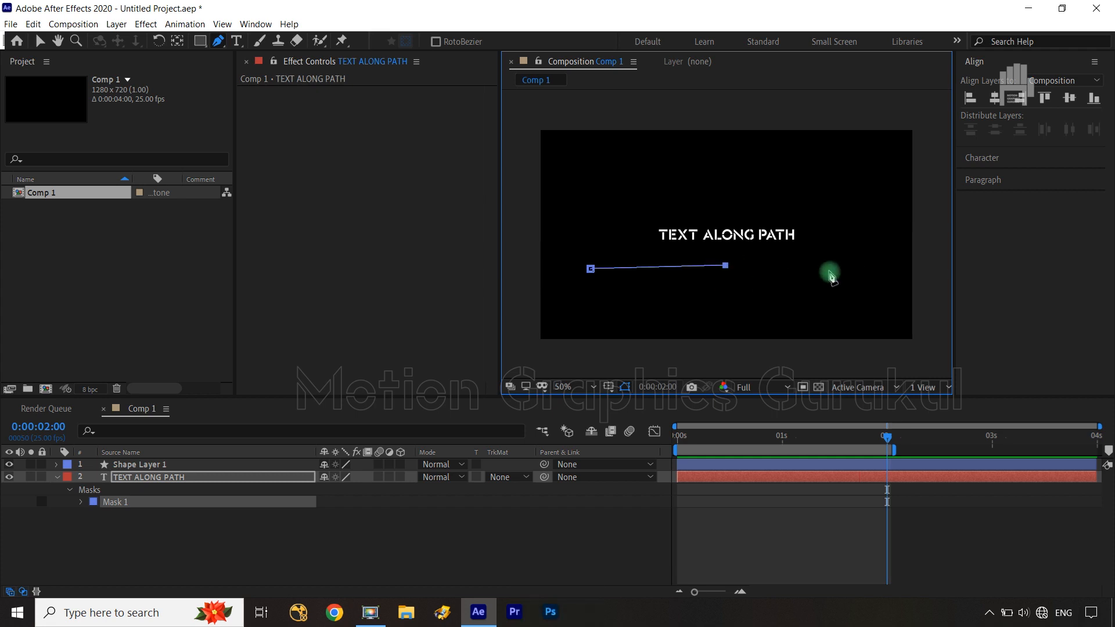
{"action": "left_click", "coordinate": [859, 265], "text": "shift"}
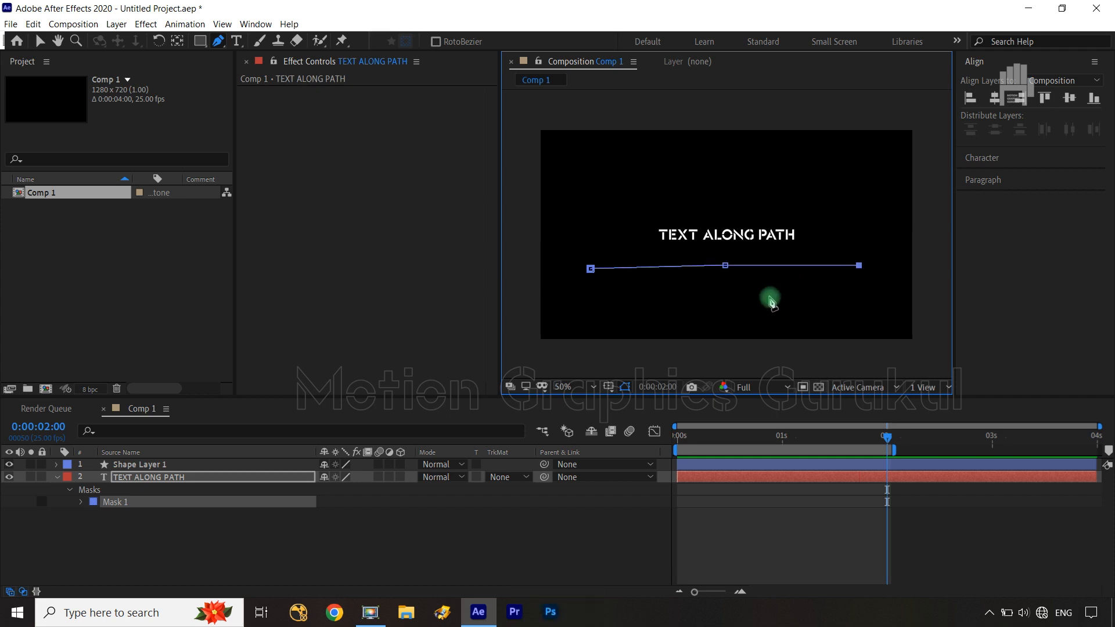
Convert the mask's middle point to a smooth one so the path arches up on its left half and dips on its right half
{"action": "key", "text": "alt"}
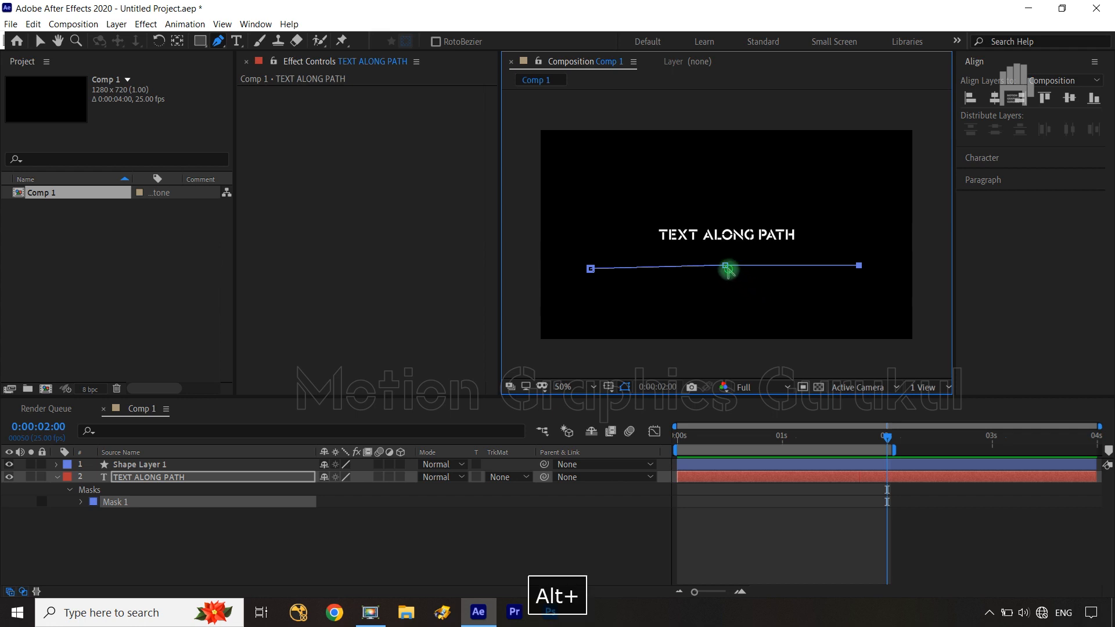
{"action": "left_click_drag", "start_coordinate": [725, 265], "coordinate": [765, 300]}
{"action": "left_click_drag", "start_coordinate": [781, 312], "coordinate": [783, 310]}
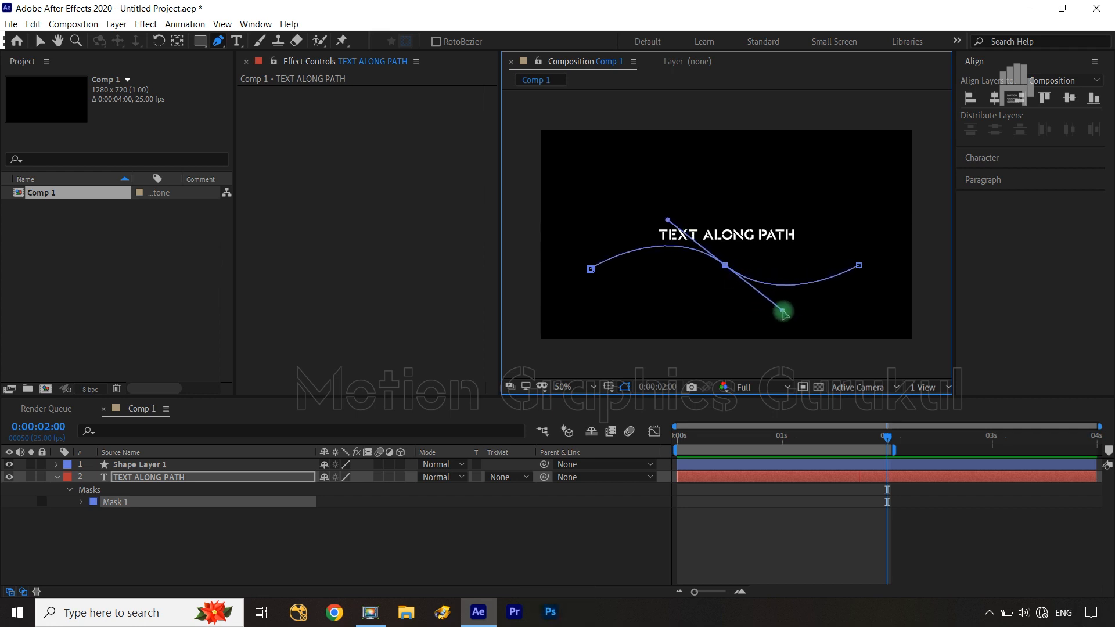
Keyframe Mask 1's path at 0:00:02:00, and at 0:00:00:24 reshape the middle point so the wave curves the opposite way
{"action": "left_click", "coordinate": [81, 501]}
{"action": "left_click", "coordinate": [106, 515]}
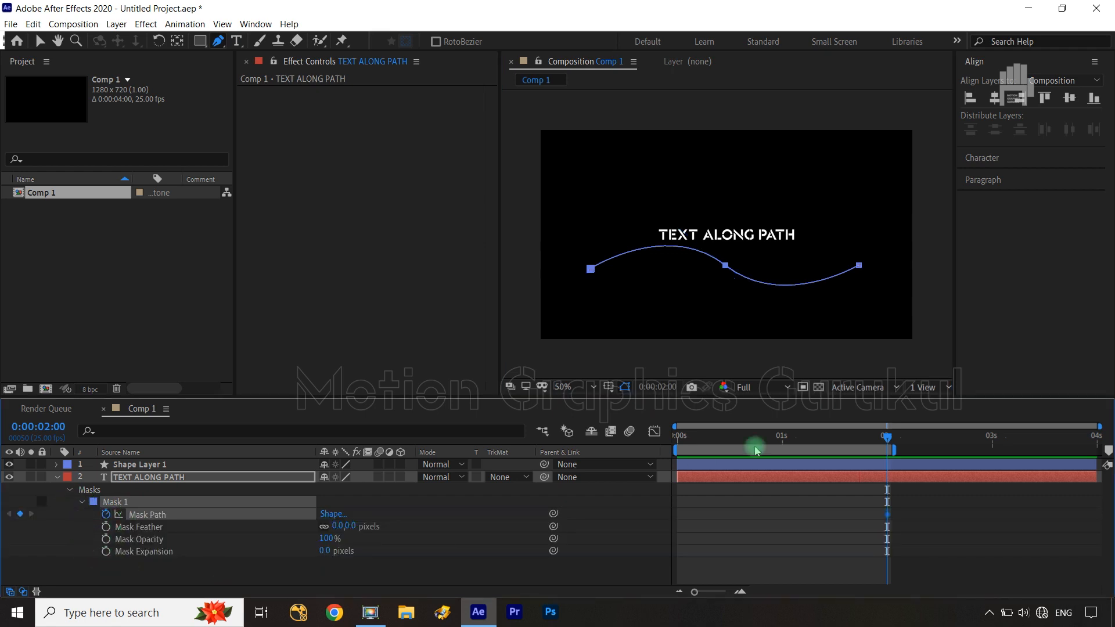
{"action": "left_click_drag", "start_coordinate": [888, 441], "coordinate": [796, 454]}
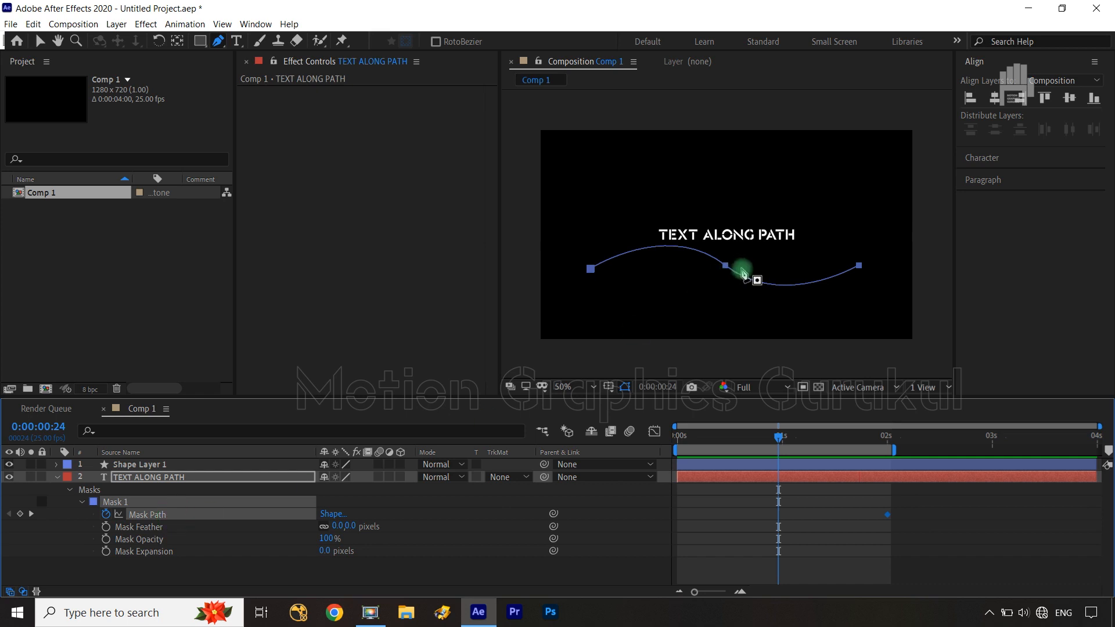
{"action": "left_click_drag", "start_coordinate": [725, 267], "coordinate": [726, 263]}
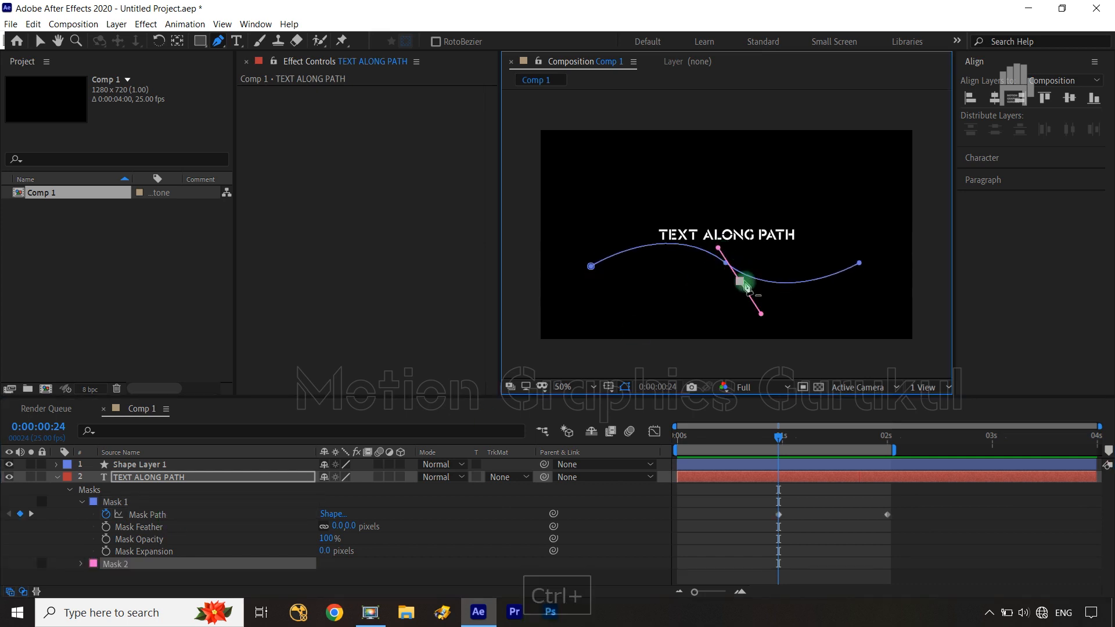
{"action": "key", "text": "ctrl+z"}
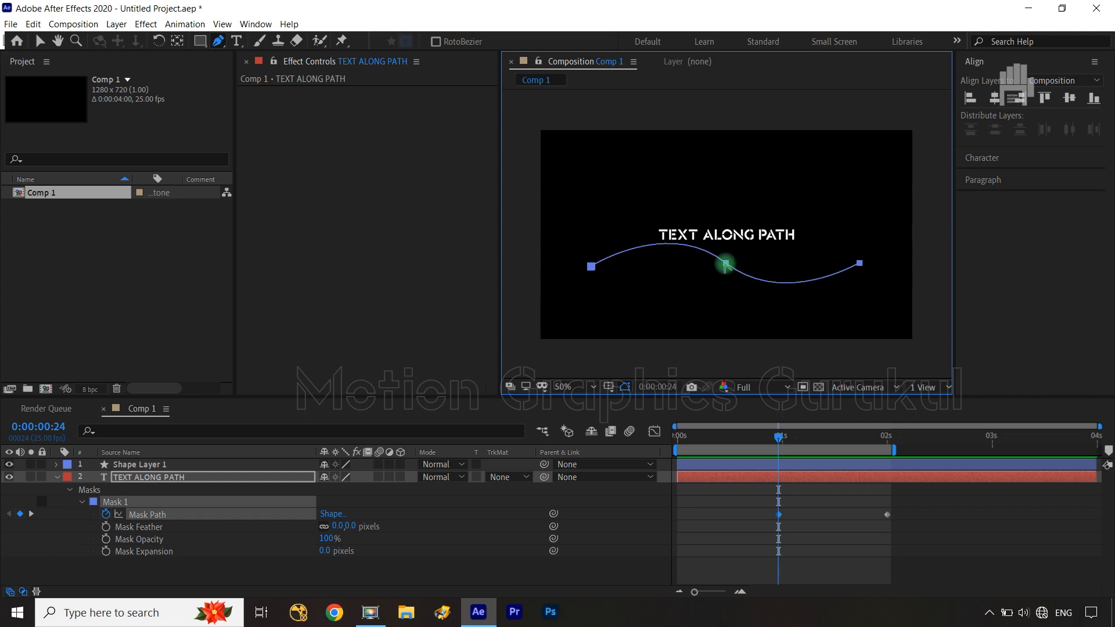
{"action": "left_click_drag", "start_coordinate": [725, 267], "coordinate": [775, 216]}
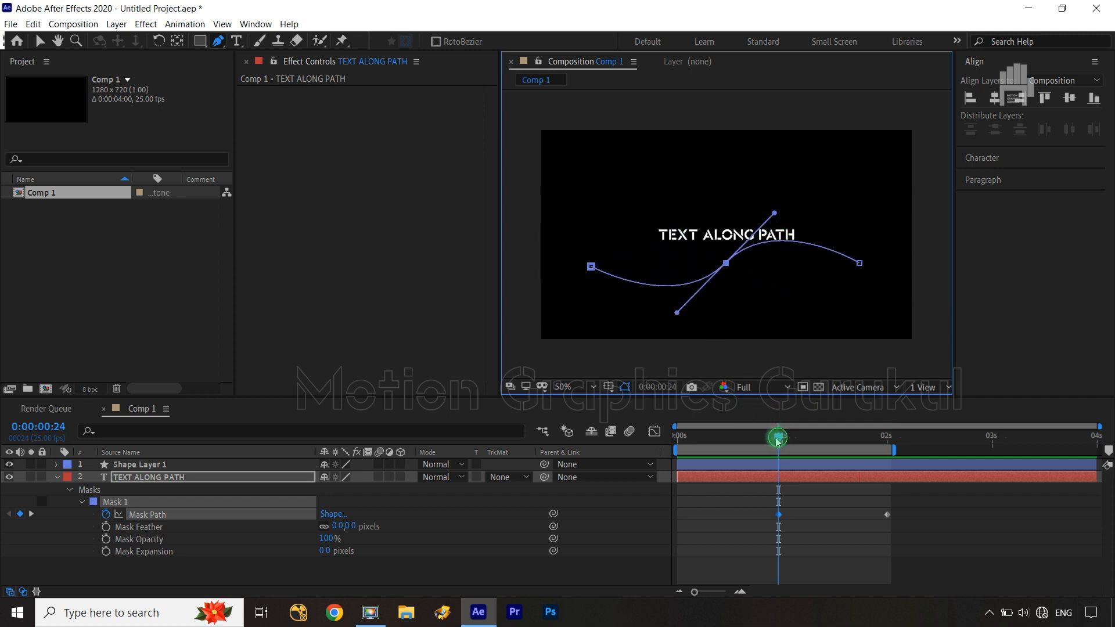
Copy the Mask Path keyframe from 0:00:02:00 to 0:00:00:00 and scrub the time to 0:00:00:20
{"action": "left_click_drag", "start_coordinate": [778, 439], "coordinate": [662, 444]}
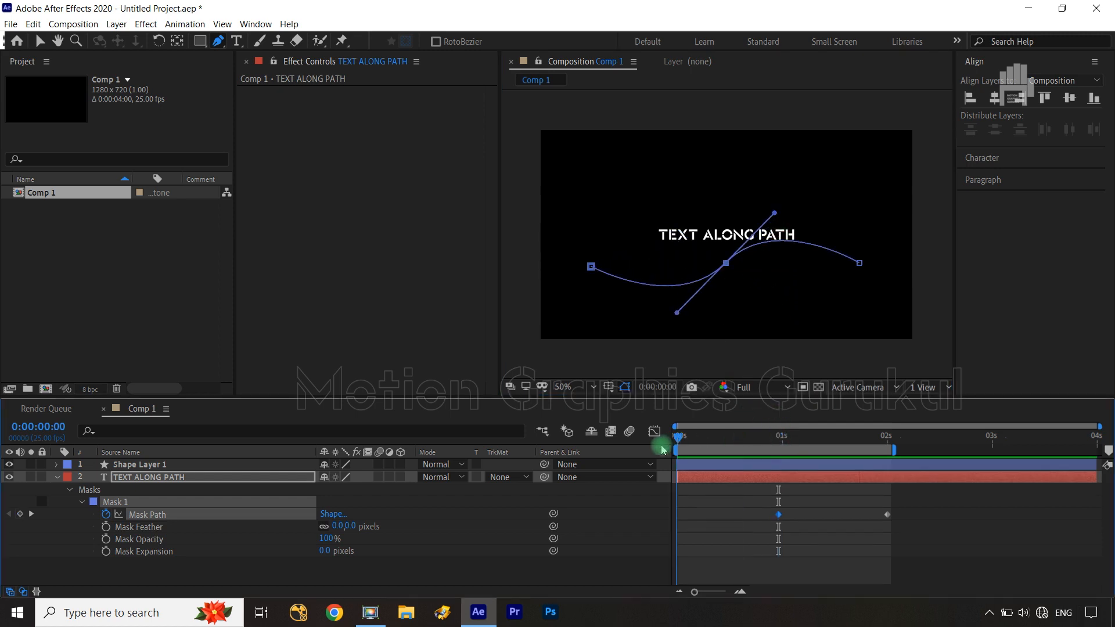
{"action": "left_click", "coordinate": [886, 514]}
{"action": "key", "text": "ctrl+c"}
{"action": "key", "text": "ctrl+v"}
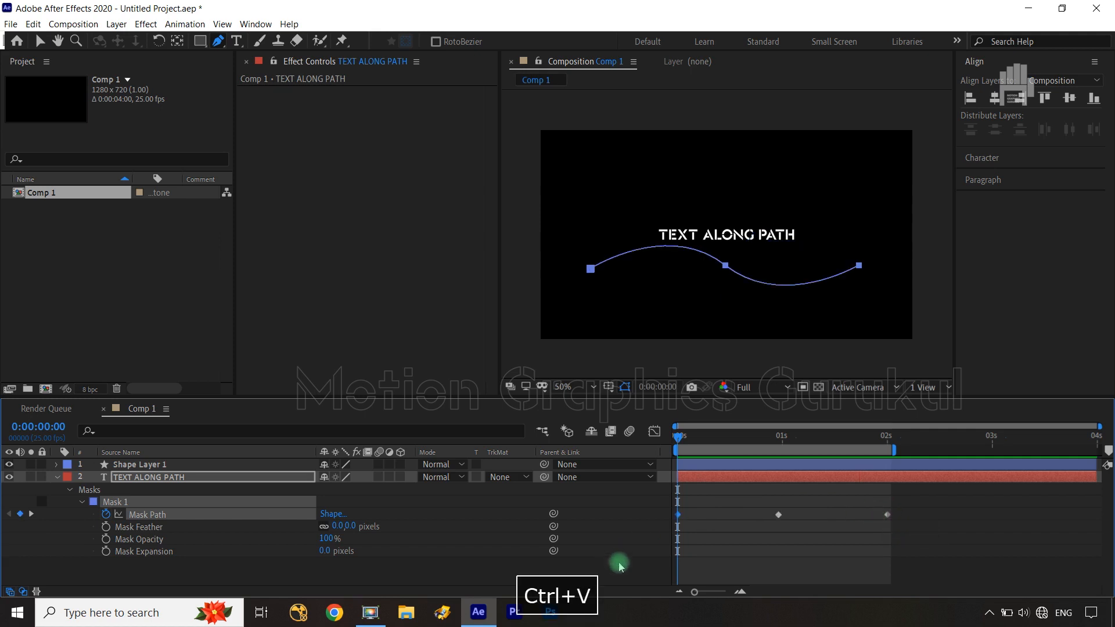
{"action": "left_click", "coordinate": [619, 566]}
{"action": "left_click_drag", "start_coordinate": [688, 437], "coordinate": [761, 437]}
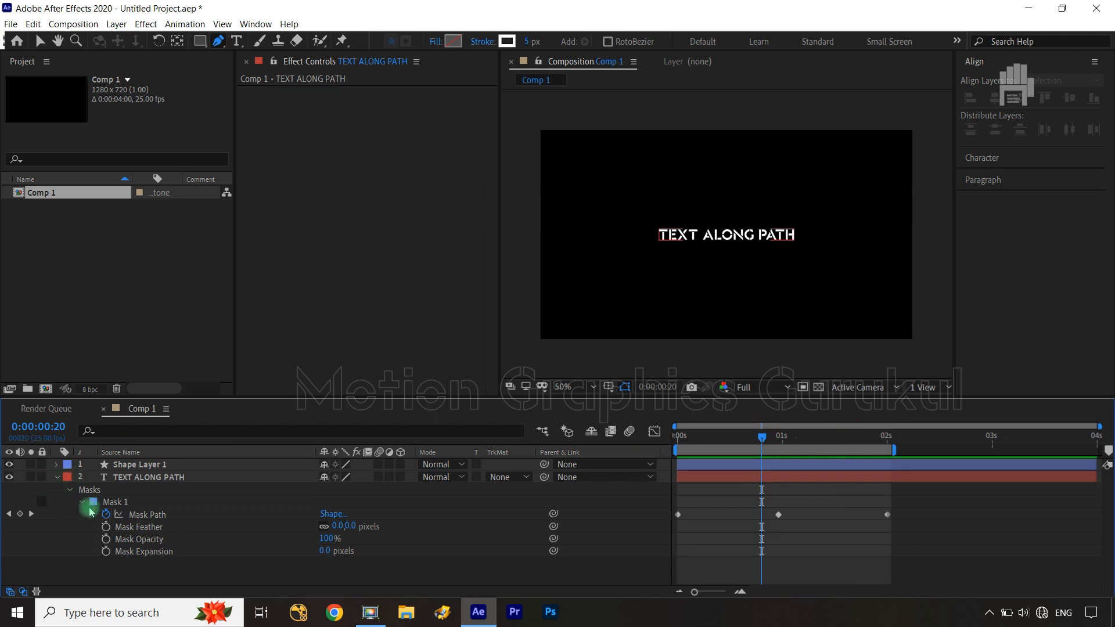
Make the text follow the animated mask by setting its Path option to Mask 1
{"action": "left_click", "coordinate": [56, 477]}
{"action": "left_click", "coordinate": [57, 476]}
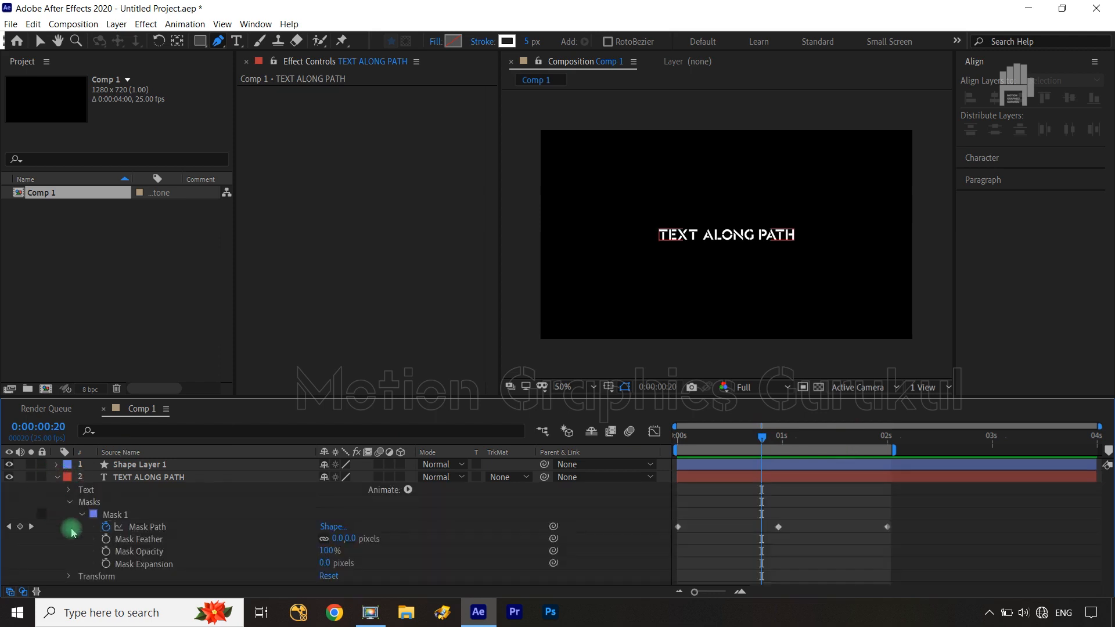
{"action": "left_click", "coordinate": [69, 492]}
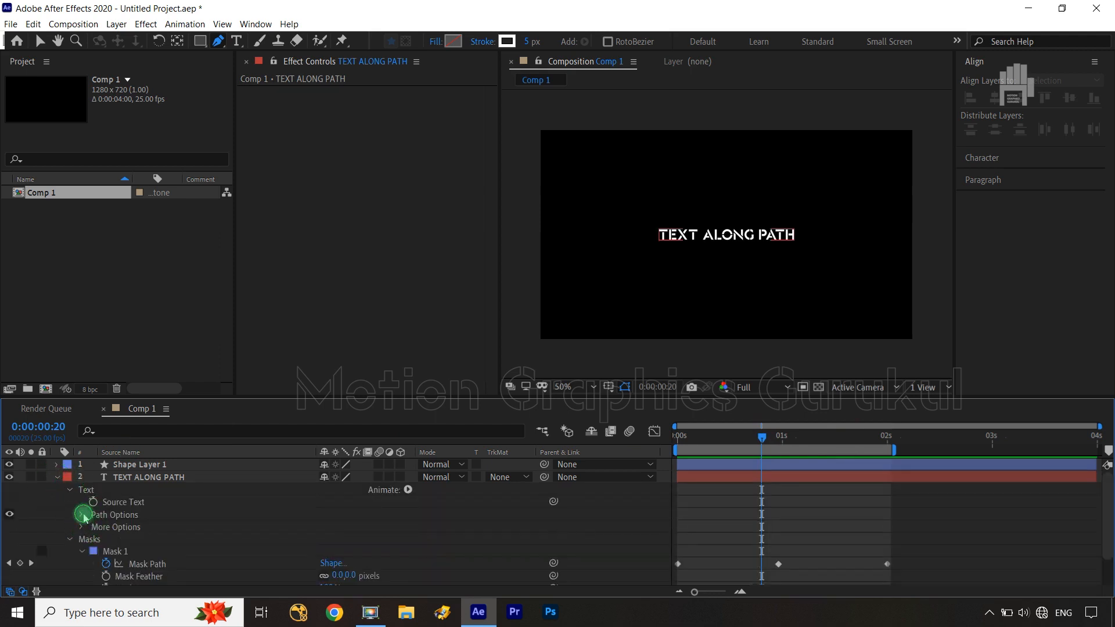
{"action": "left_click", "coordinate": [83, 515]}
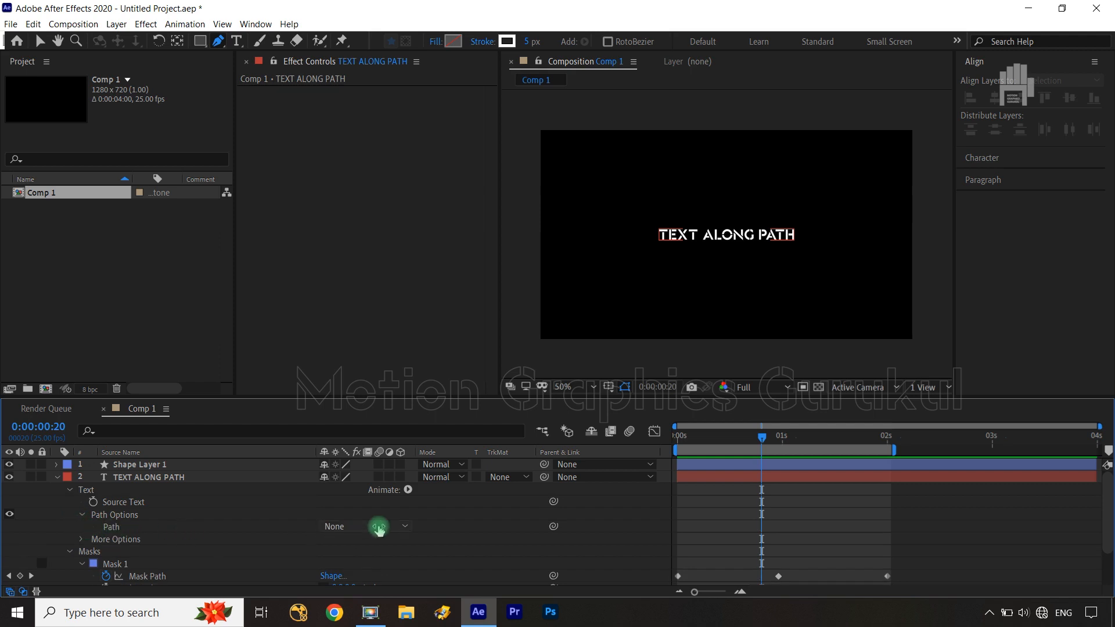
{"action": "left_click", "coordinate": [377, 526]}
{"action": "left_click", "coordinate": [368, 558]}
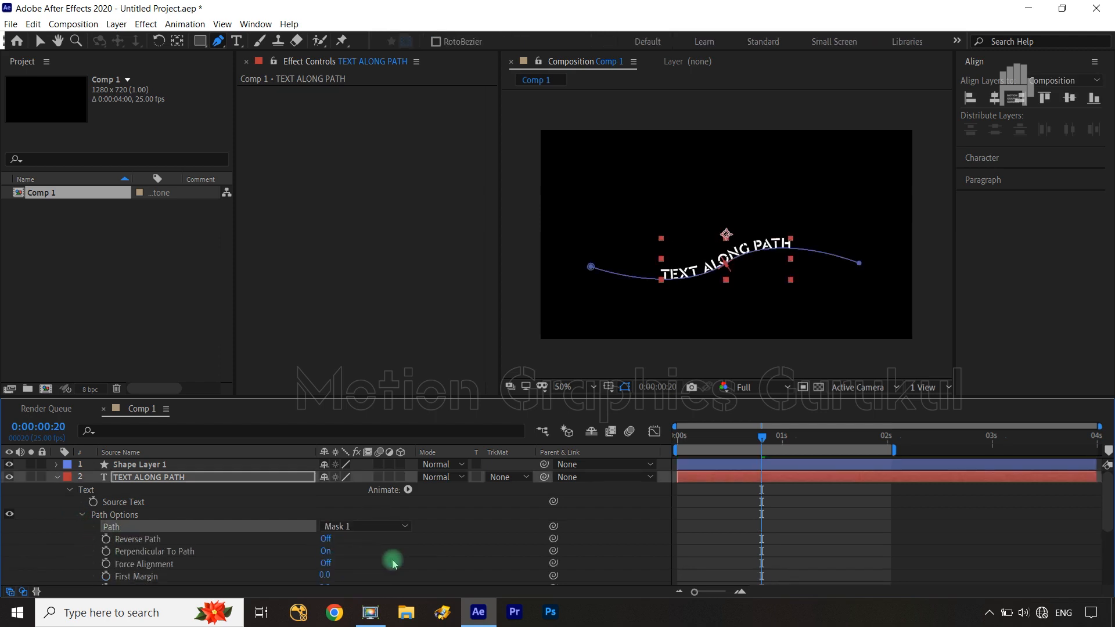
{"action": "left_click", "coordinate": [507, 525]}
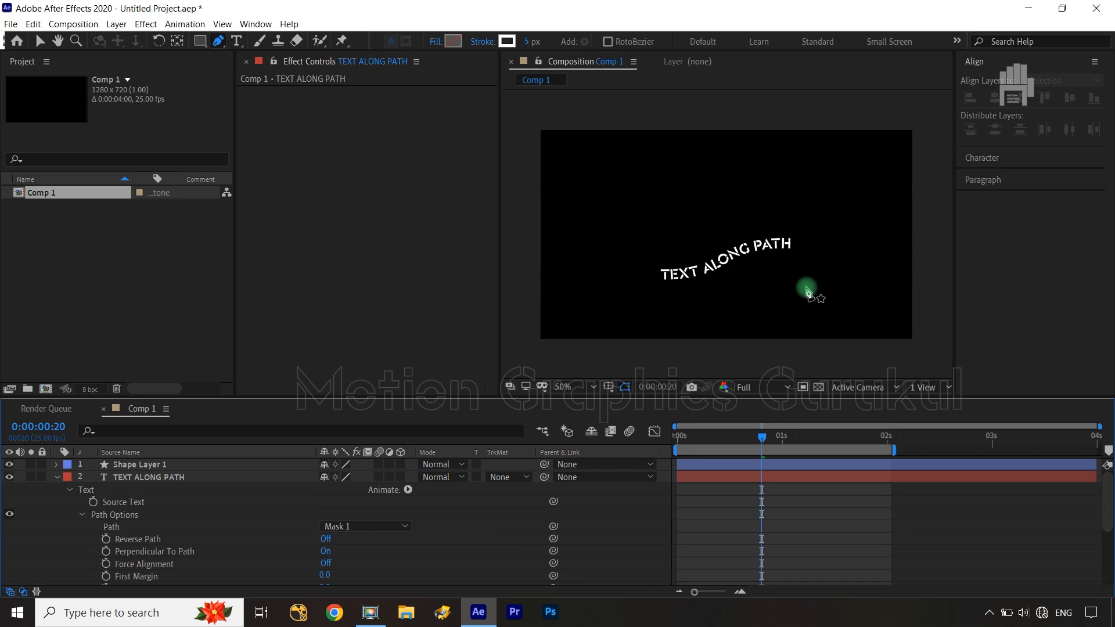
Set the font size of the TEXT ALONG PATH layer to 75 px
{"action": "left_click", "coordinate": [150, 503]}
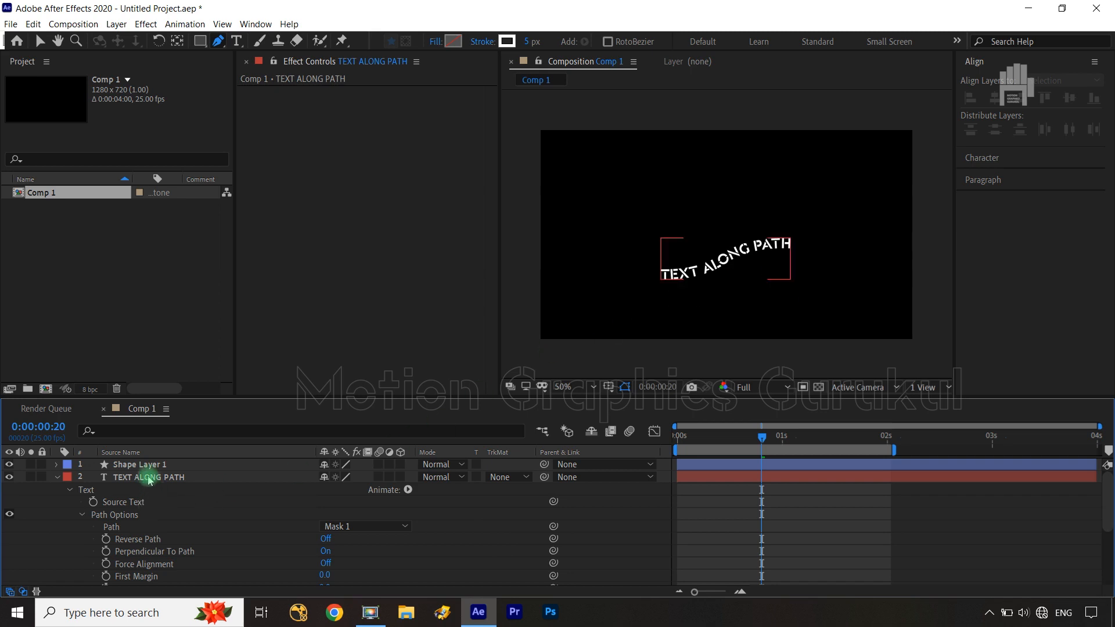
{"action": "left_click", "coordinate": [150, 477]}
{"action": "left_click", "coordinate": [983, 158]}
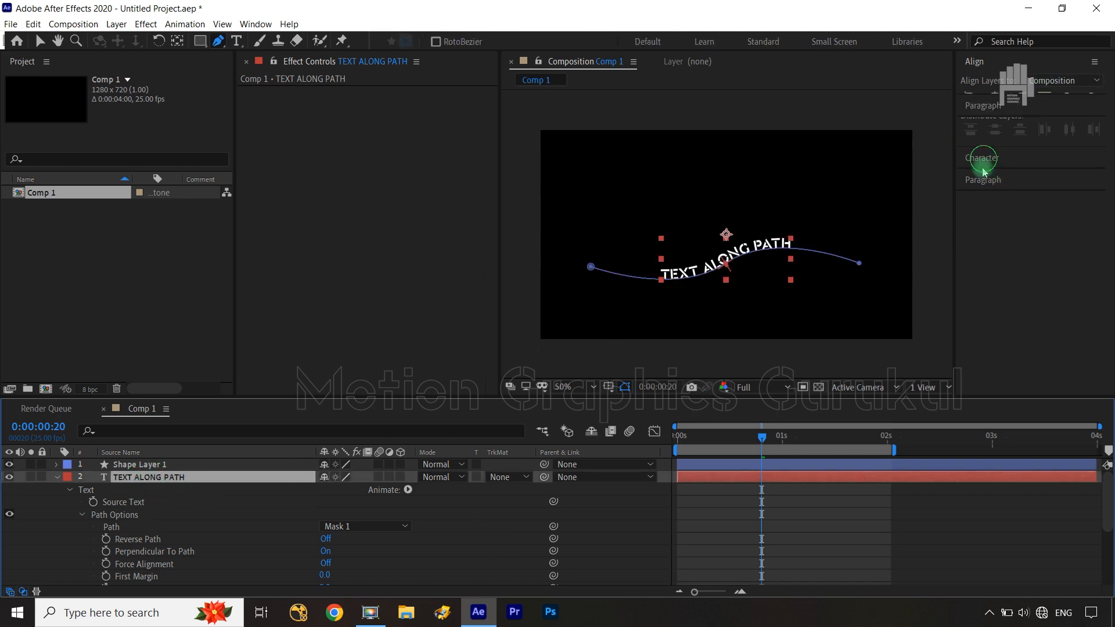
{"action": "left_click_drag", "start_coordinate": [980, 145], "coordinate": [997, 144]}
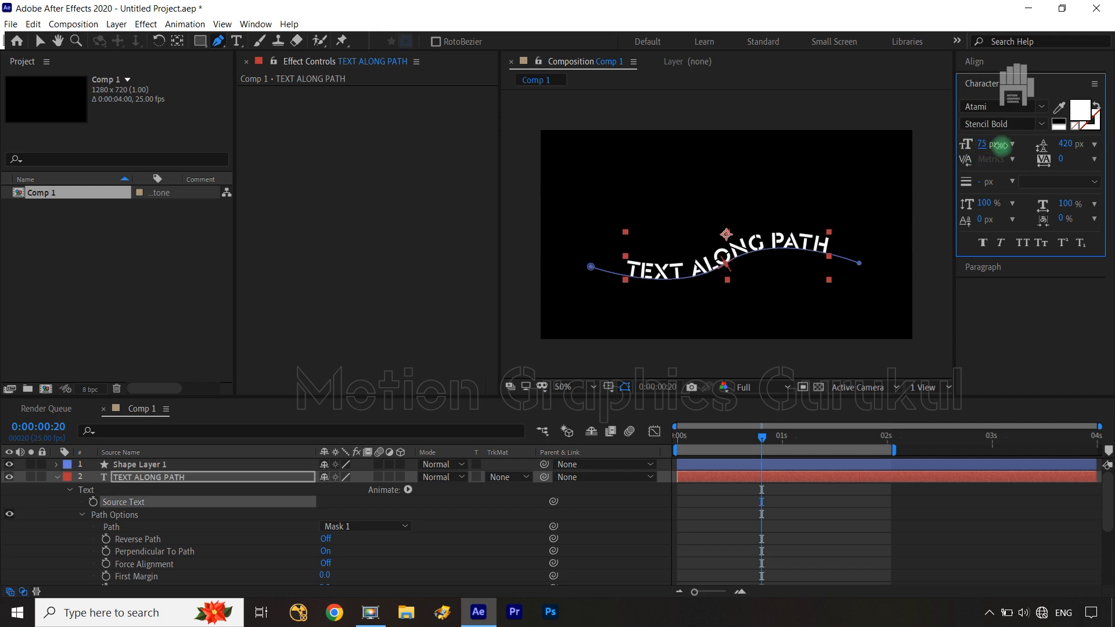
{"action": "left_click", "coordinate": [621, 546]}
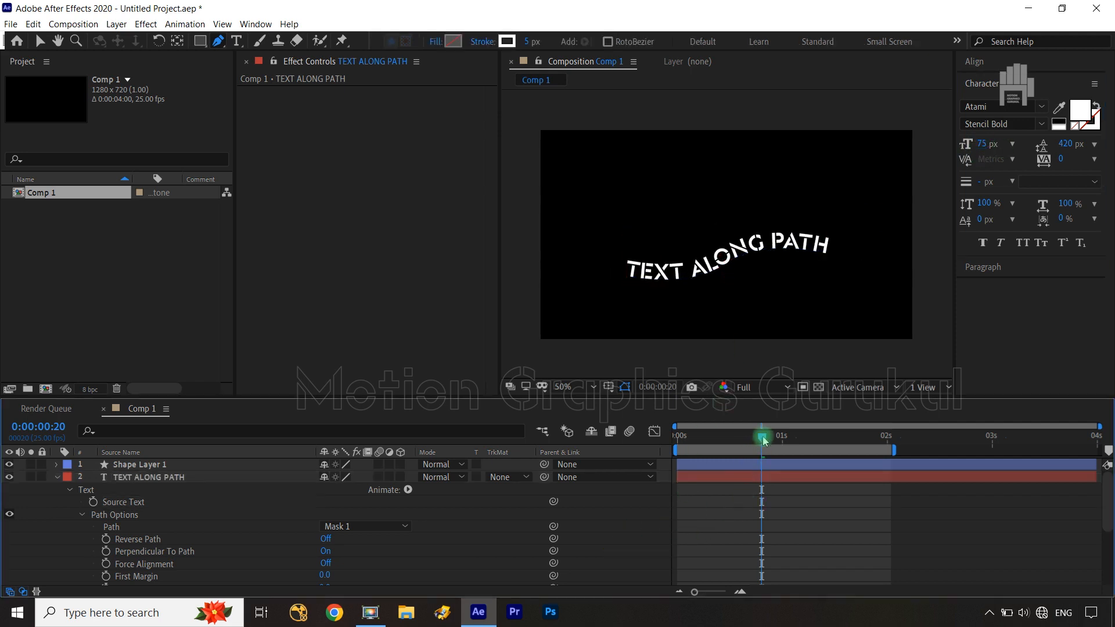
Return the current time to 0:00:00:00 and add a Scale animator to the text layer
{"action": "left_click_drag", "start_coordinate": [761, 436], "coordinate": [655, 461]}
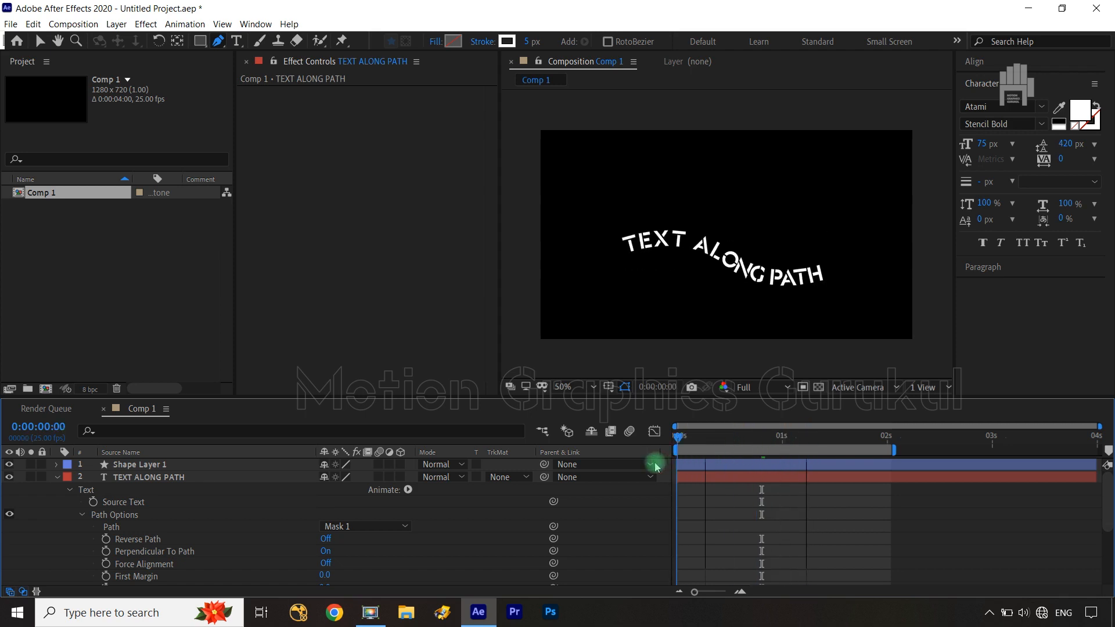
{"action": "left_click", "coordinate": [552, 480]}
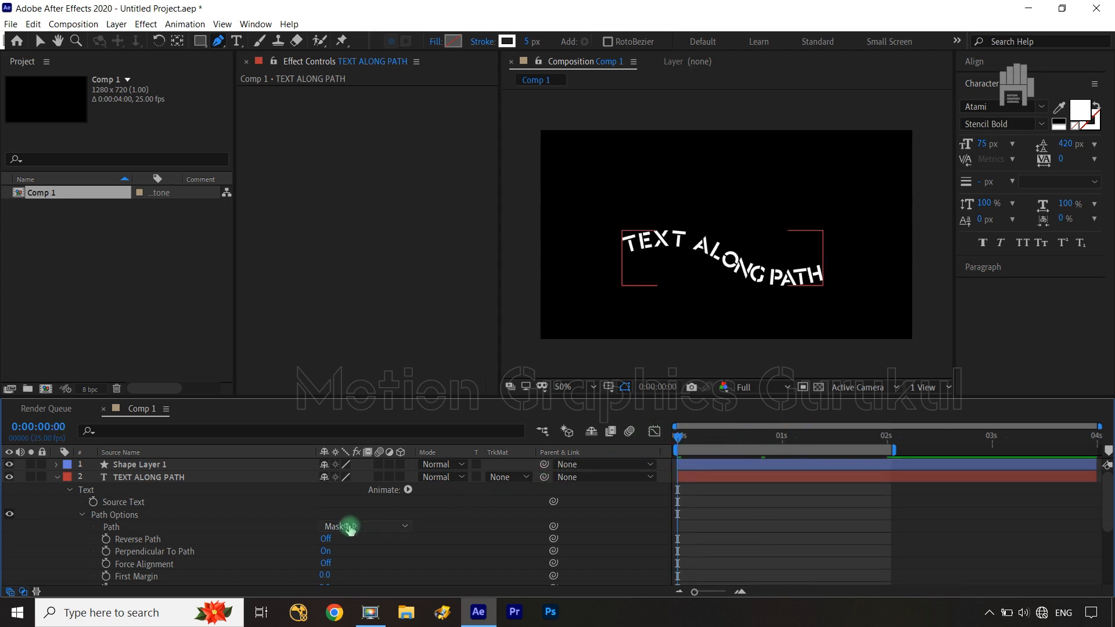
{"action": "left_click", "coordinate": [408, 490]}
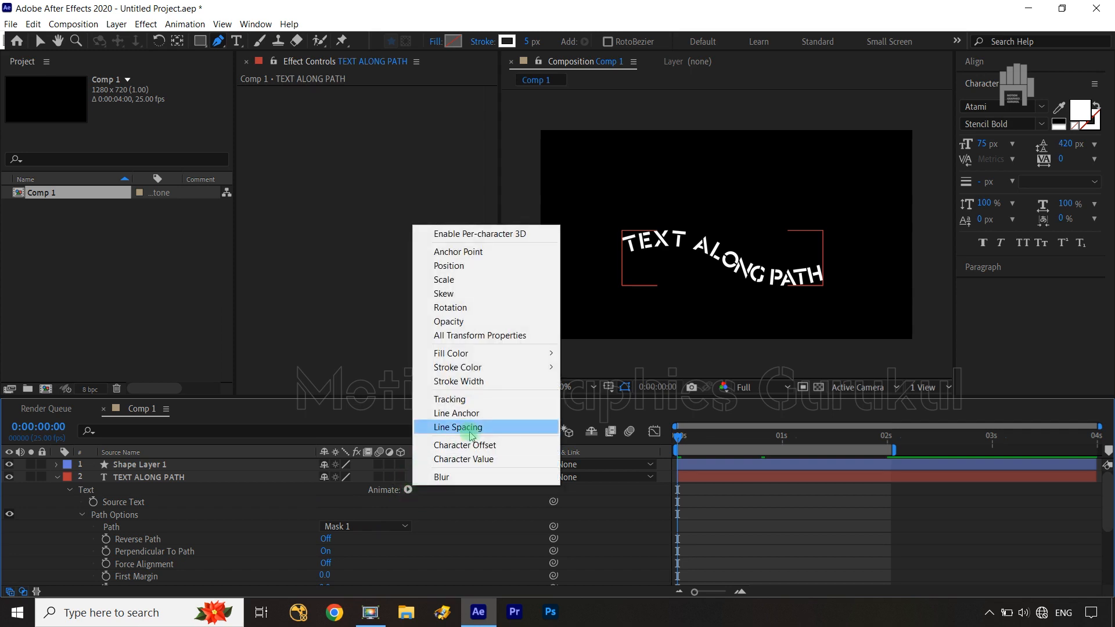
{"action": "left_click", "coordinate": [445, 282]}
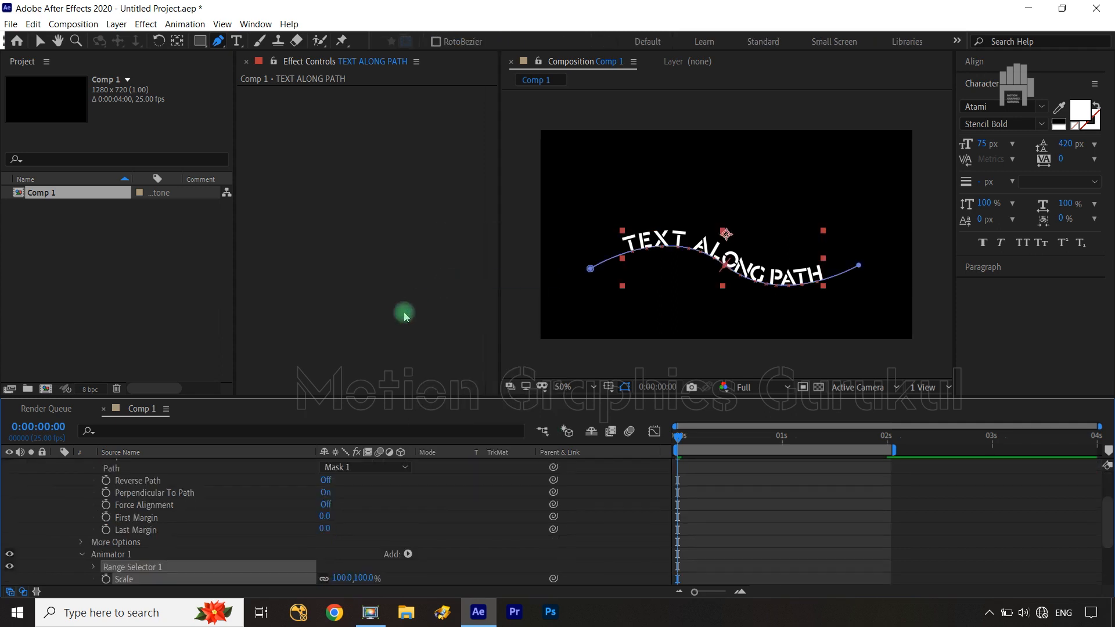
Set the animator's Scale to 0%, keyframe it at 0:00:00:00, and move the current time to 0:00:00:24
{"action": "scroll", "coordinate": [430, 540], "scroll_direction": "down", "scroll_amount": 2}
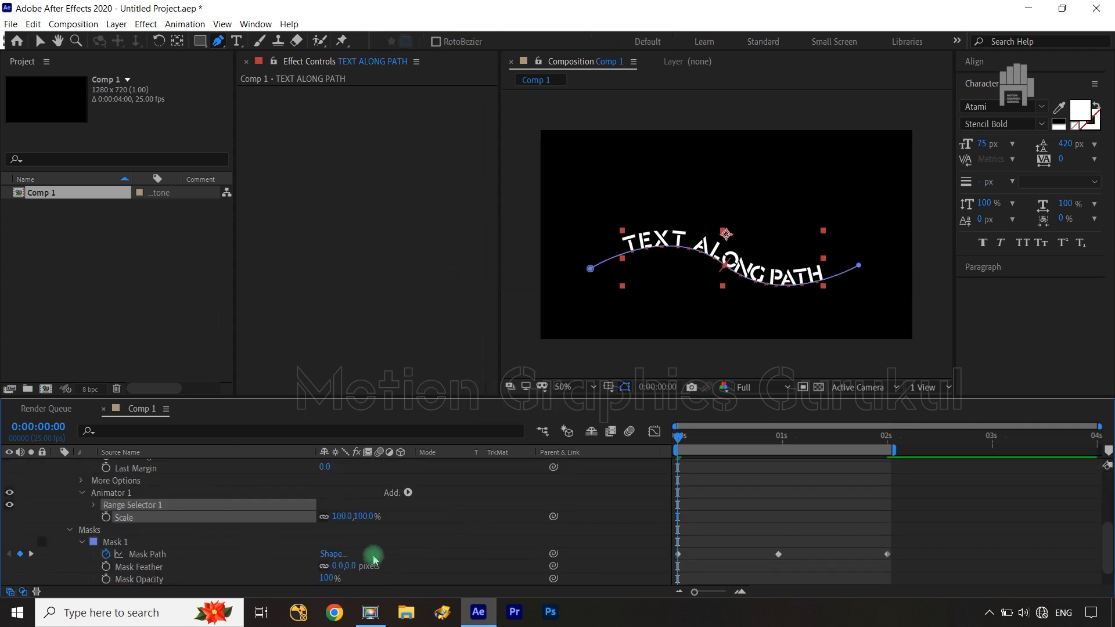
{"action": "type", "text": "0"}
{"action": "left_click", "coordinate": [443, 516]}
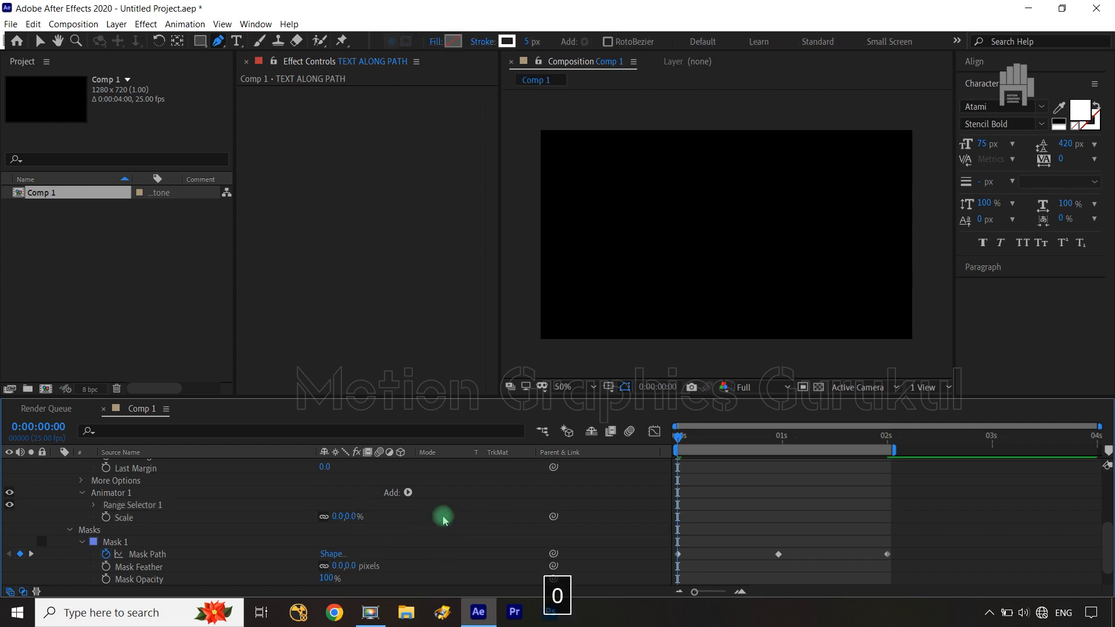
{"action": "left_click", "coordinate": [104, 519]}
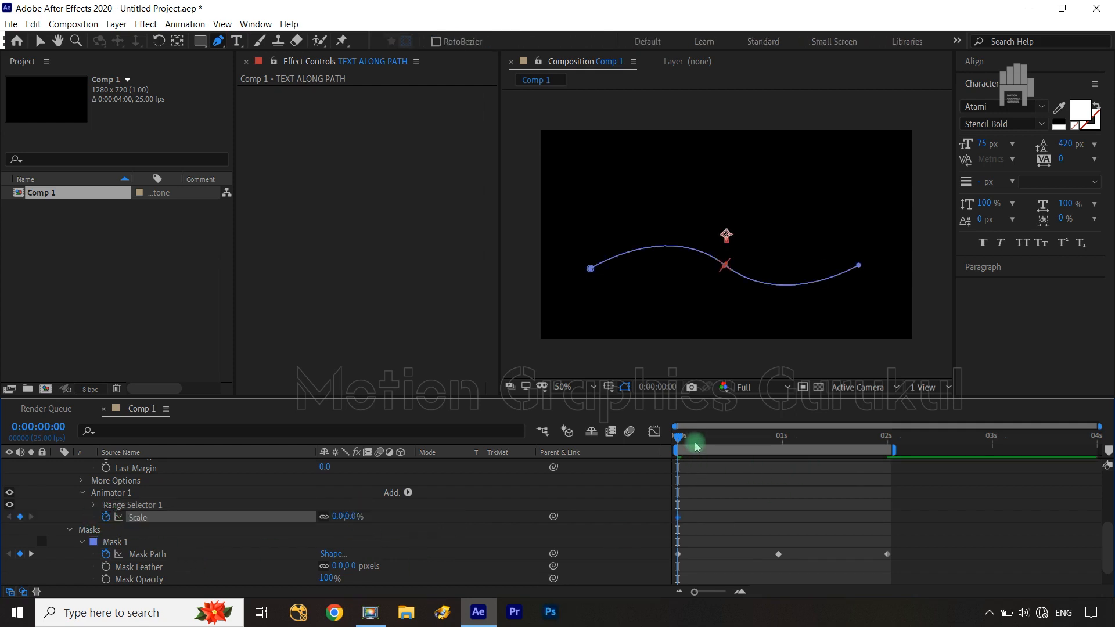
{"action": "left_click_drag", "start_coordinate": [678, 436], "coordinate": [778, 458]}
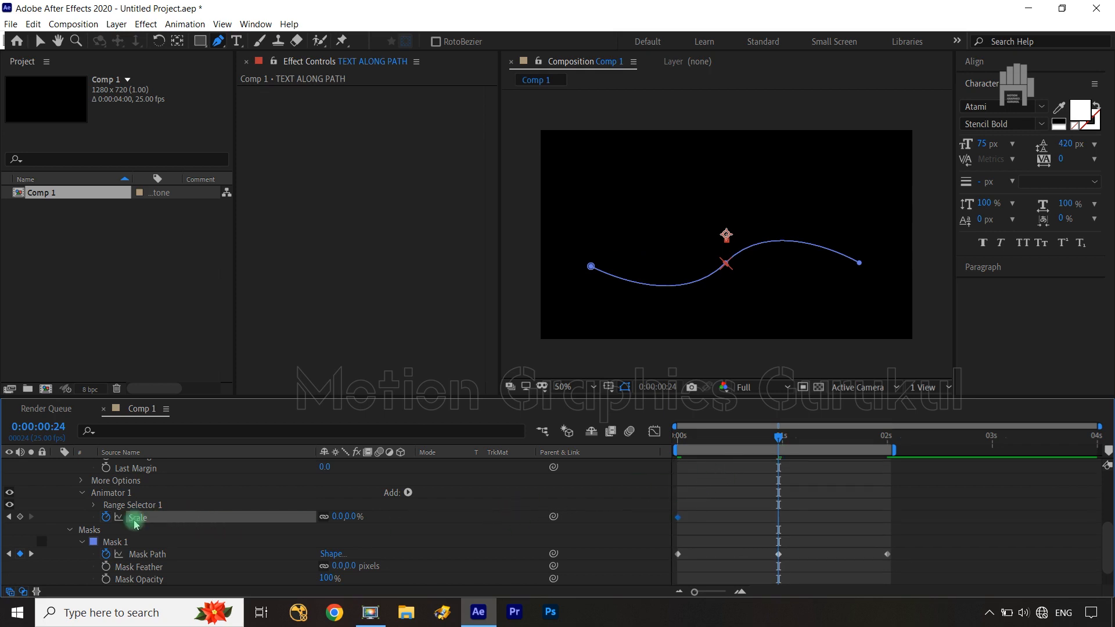
Remove the Scale keyframing, and keyframe Range Selector 1's Offset at -100% at 0:00:00:00
{"action": "left_click", "coordinate": [106, 517]}
{"action": "left_click_drag", "start_coordinate": [778, 437], "coordinate": [662, 439]}
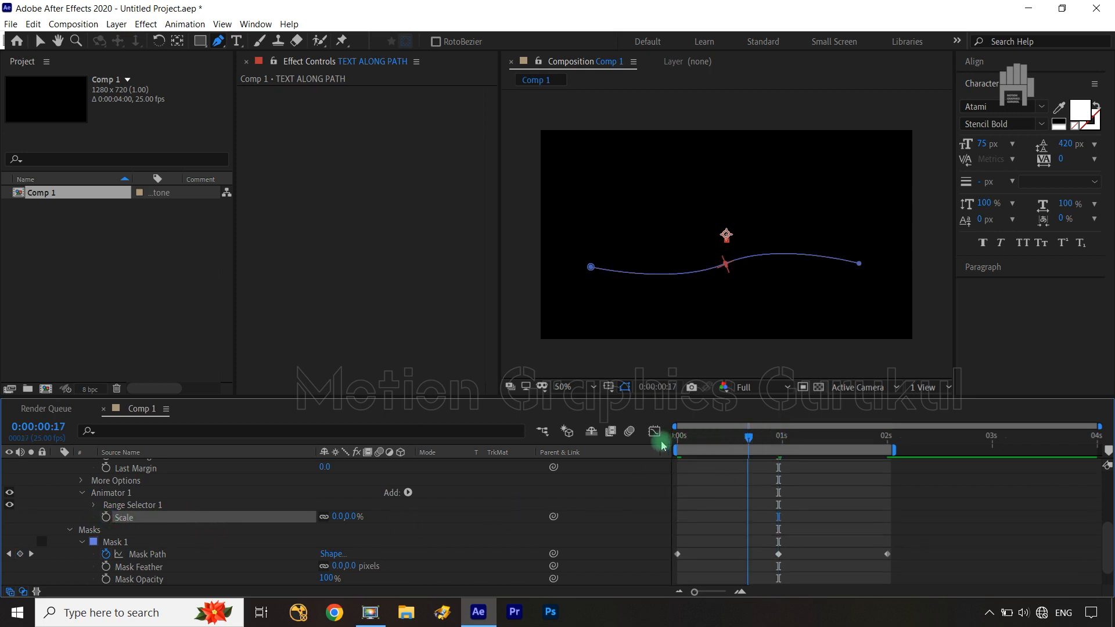
{"action": "left_click", "coordinate": [99, 508]}
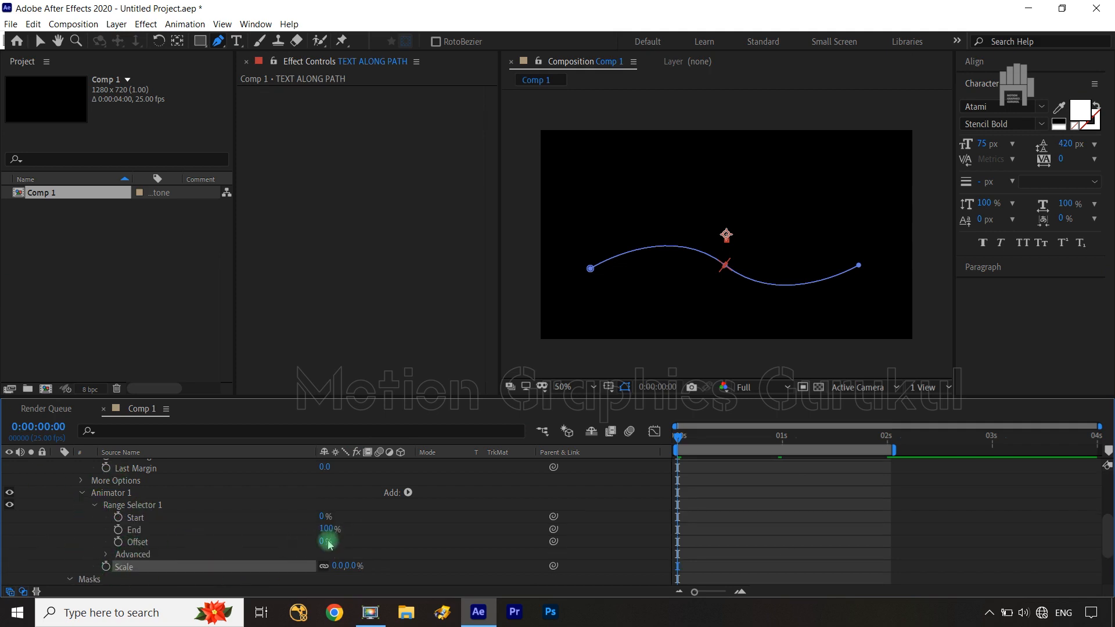
{"action": "left_click", "coordinate": [322, 543]}
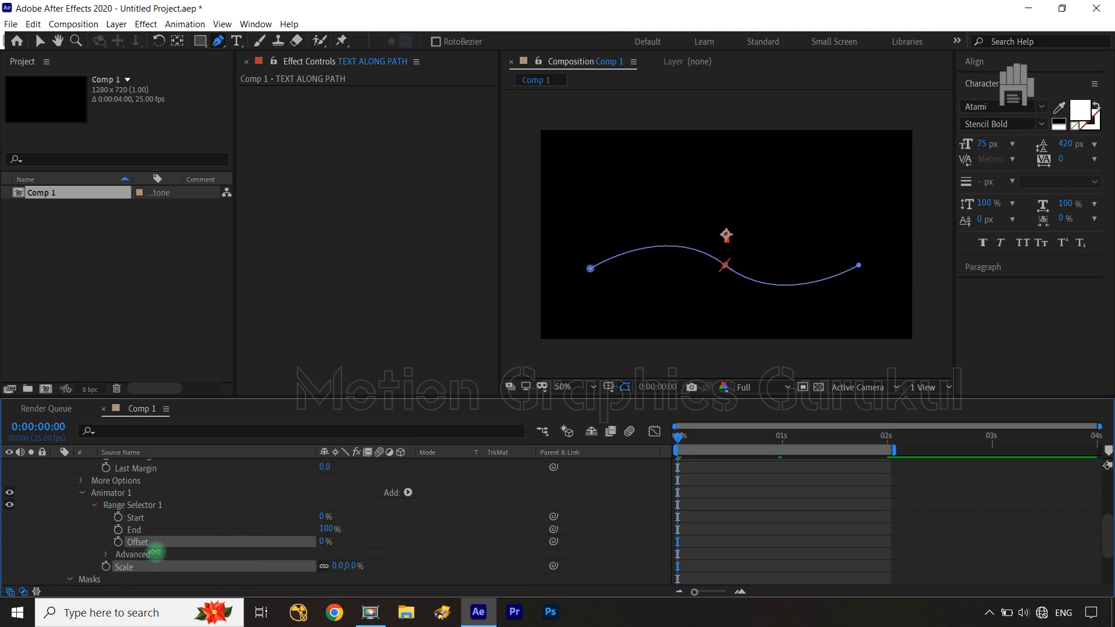
{"action": "left_click_drag", "start_coordinate": [322, 541], "coordinate": [137, 542]}
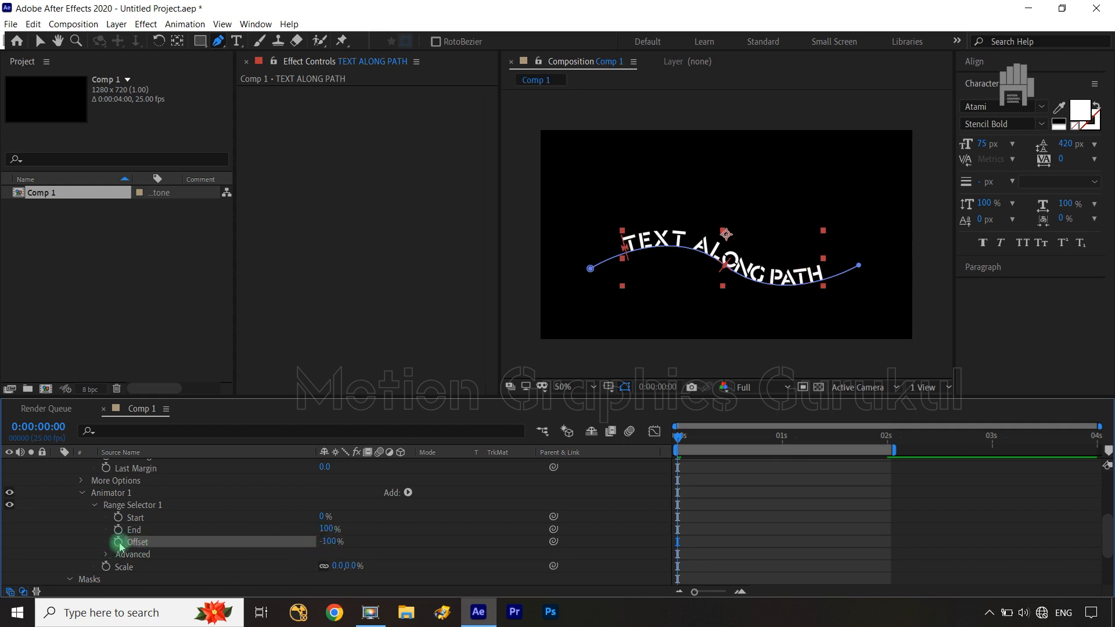
{"action": "left_click", "coordinate": [118, 541]}
Add an Offset keyframe of 0% to Range Selector 1 at 0:00:01:00
{"action": "left_click_drag", "start_coordinate": [713, 437], "coordinate": [782, 445]}
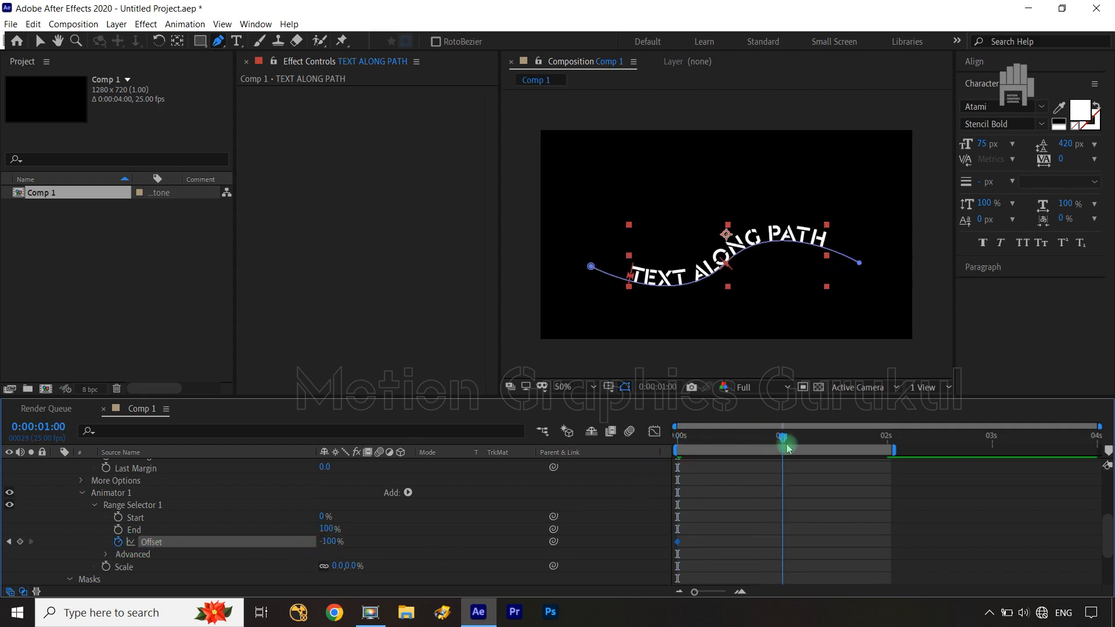
{"action": "left_click", "coordinate": [328, 541]}
{"action": "type", "text": "0"}
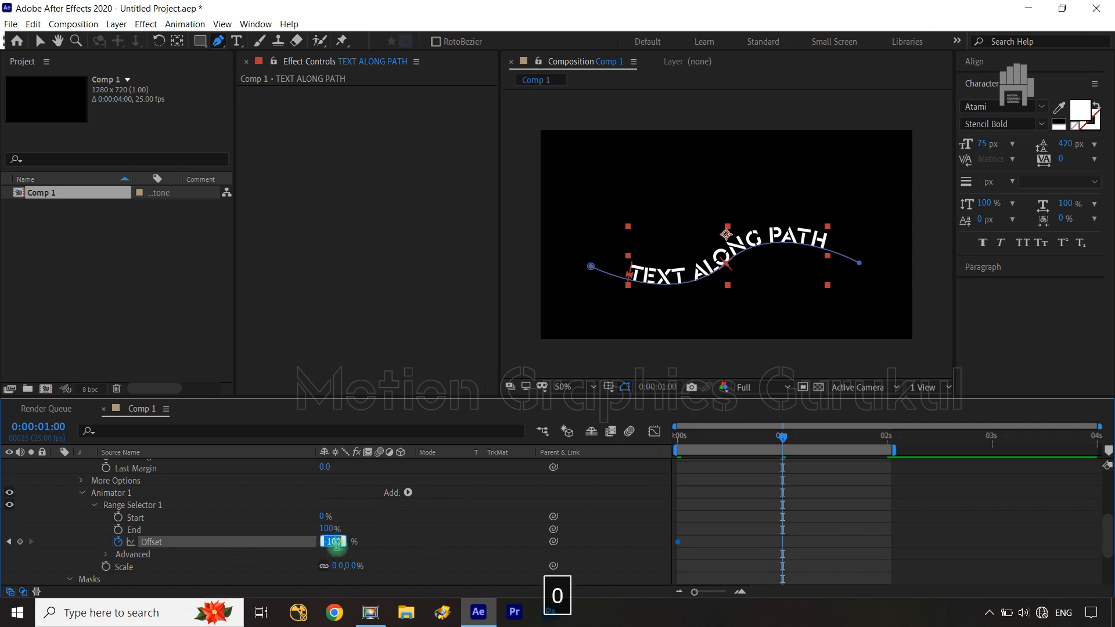
{"action": "left_click", "coordinate": [404, 537]}
Add an Offset keyframe of 100% to Range Selector 1 at 0:00:02:00
{"action": "left_click_drag", "start_coordinate": [785, 436], "coordinate": [876, 498]}
{"action": "scroll", "coordinate": [884, 542], "scroll_direction": "down", "scroll_amount": 3}
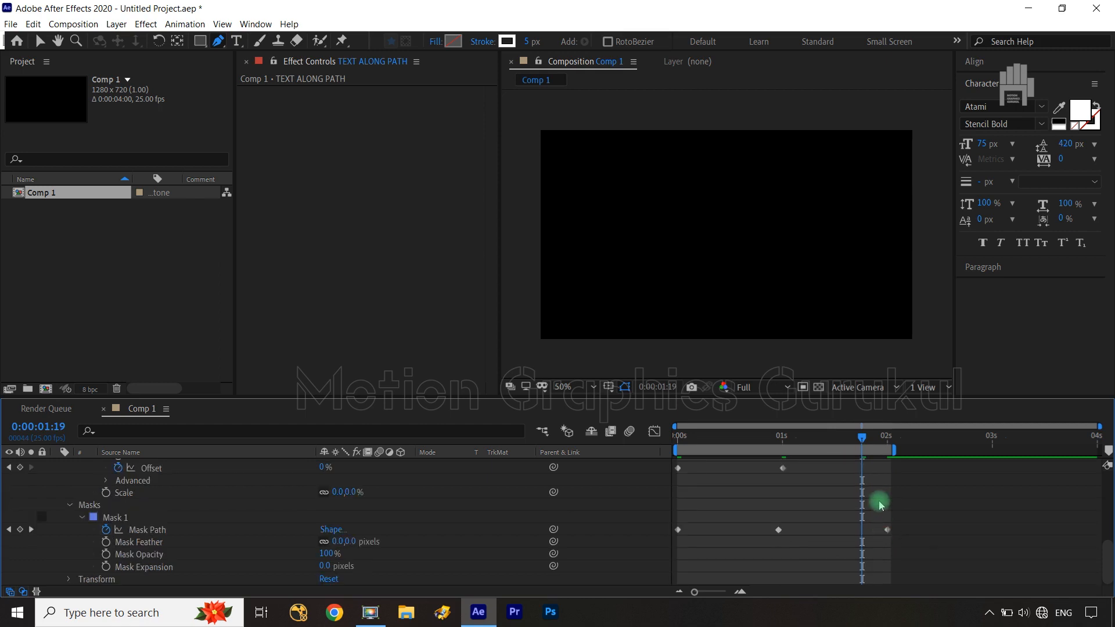
{"action": "left_click_drag", "start_coordinate": [861, 446], "coordinate": [887, 444]}
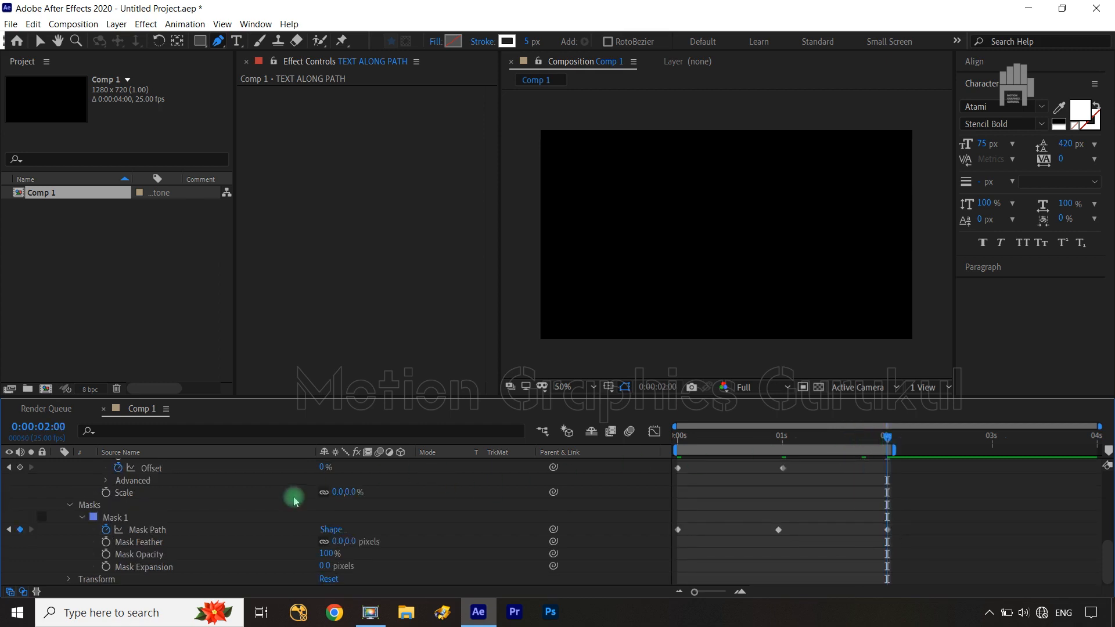
{"action": "left_click_drag", "start_coordinate": [323, 469], "coordinate": [478, 467]}
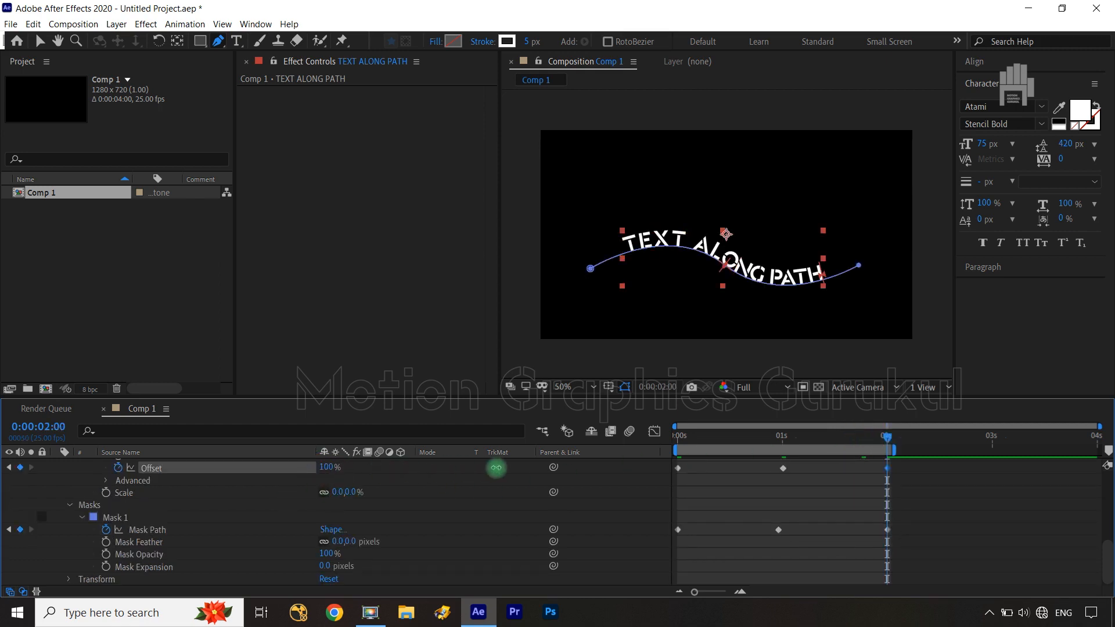
Return the current time to 0:00:00:00 and preview the text animation
{"action": "left_click_drag", "start_coordinate": [888, 439], "coordinate": [609, 461]}
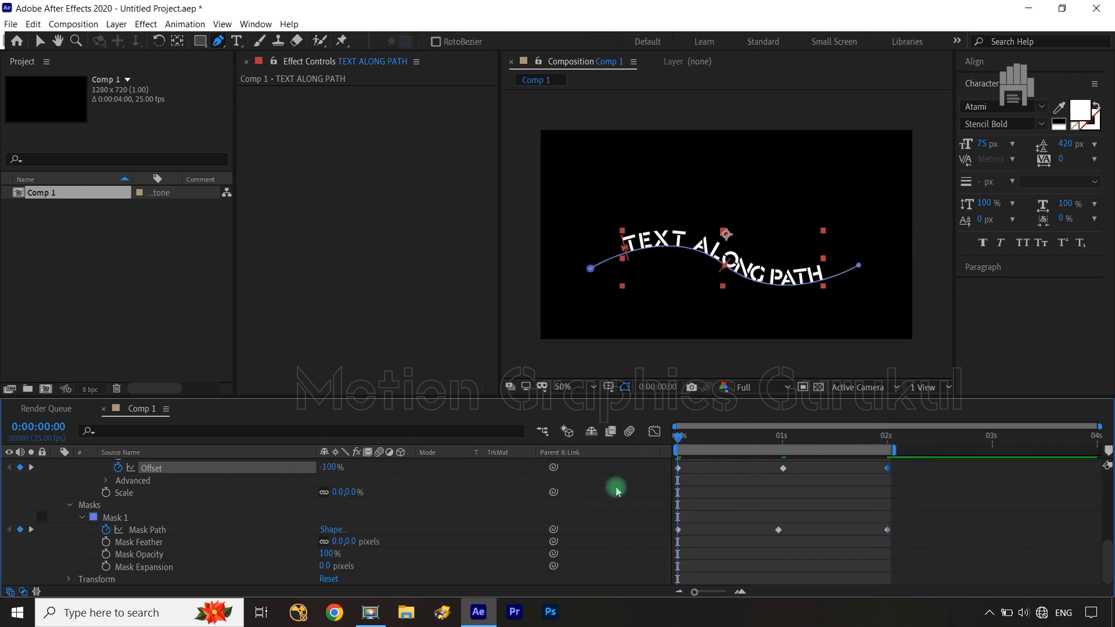
{"action": "left_click", "coordinate": [616, 487]}
{"action": "key", "text": "space"}
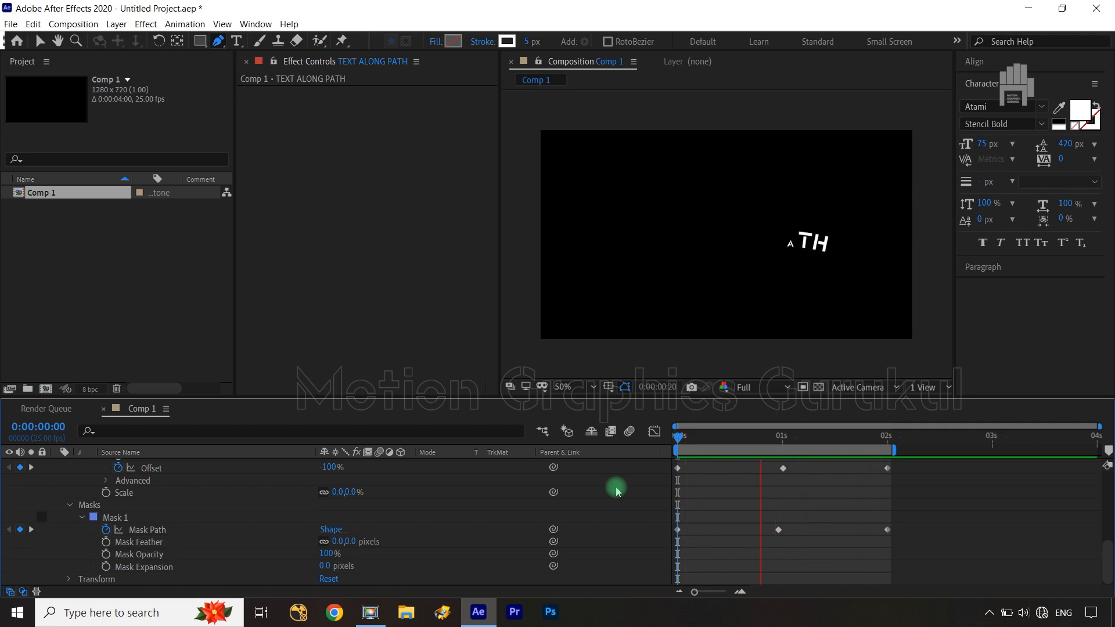
{"action": "key", "text": "space"}
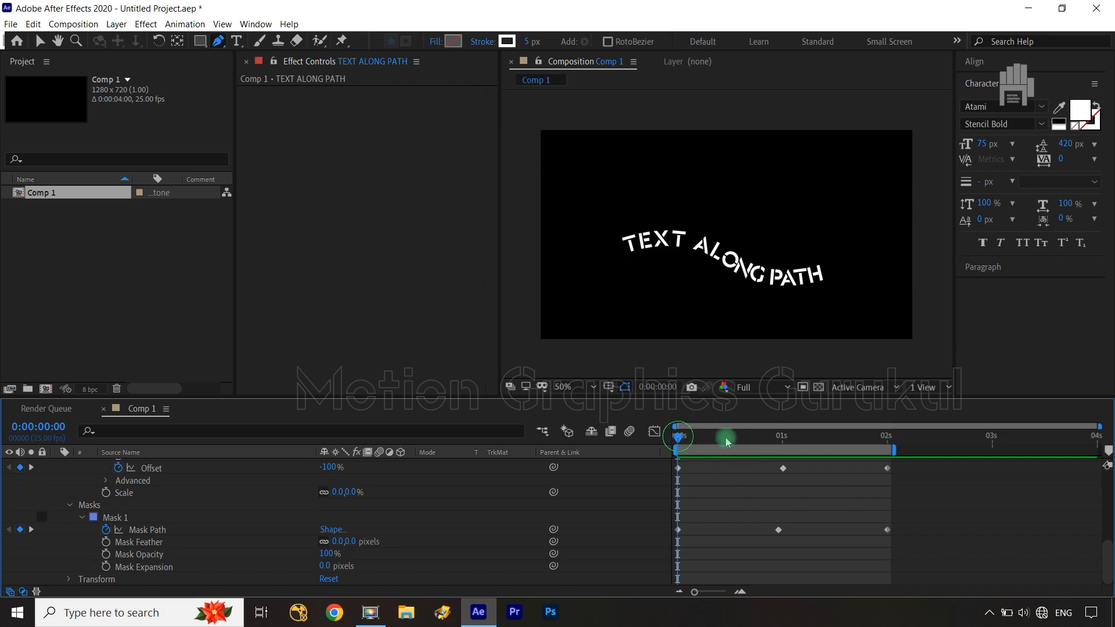
Set the Offset keyframe at 0:00:01:00 to -11% and preview the animation from the start
{"action": "left_click", "coordinate": [783, 443]}
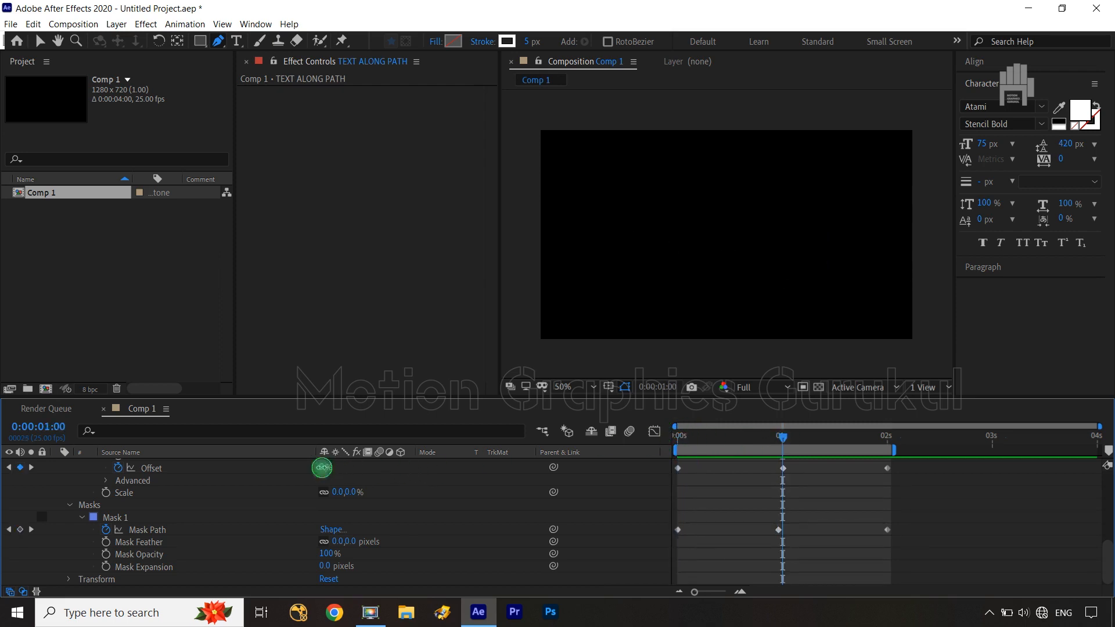
{"action": "left_click_drag", "start_coordinate": [322, 468], "coordinate": [311, 467]}
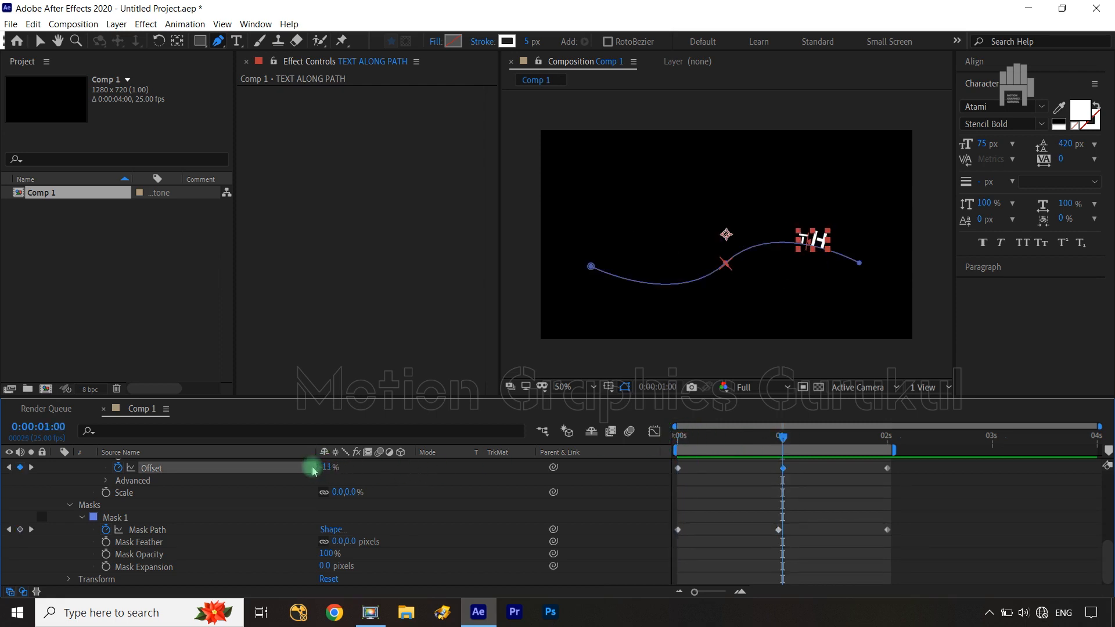
{"action": "left_click_drag", "start_coordinate": [783, 436], "coordinate": [645, 456]}
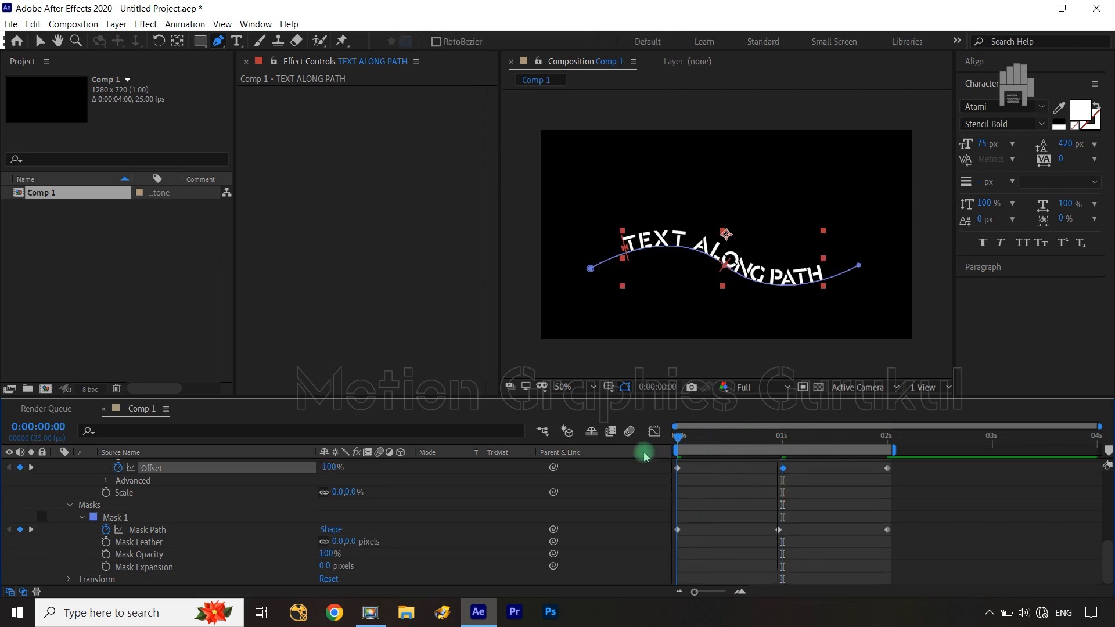
{"action": "left_click", "coordinate": [620, 484]}
{"action": "key", "text": "space"}
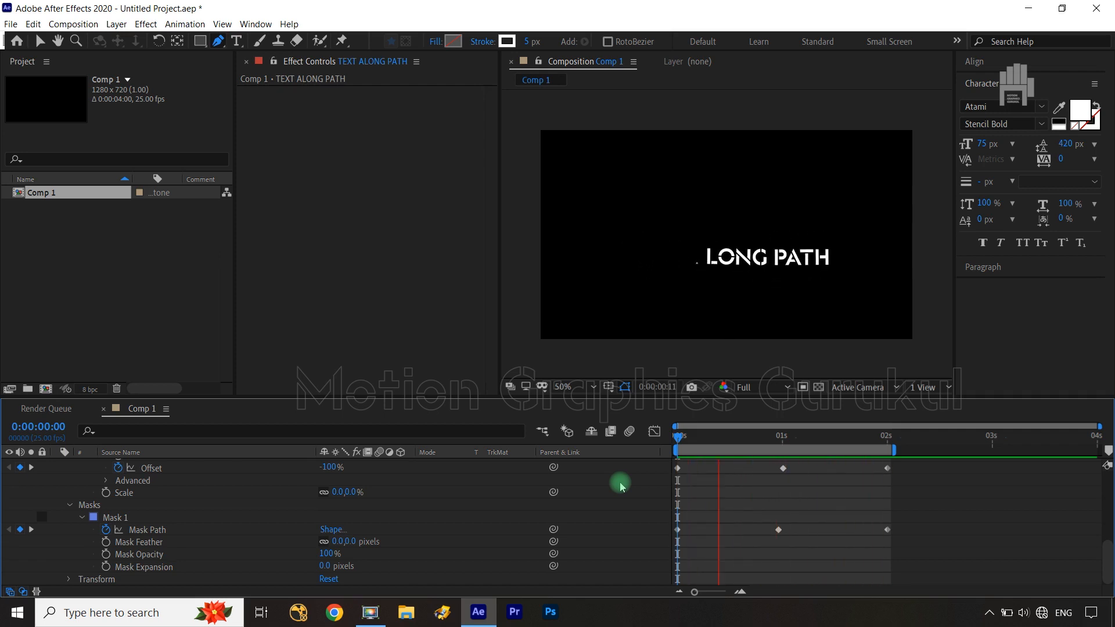
{"action": "key", "text": "space"}
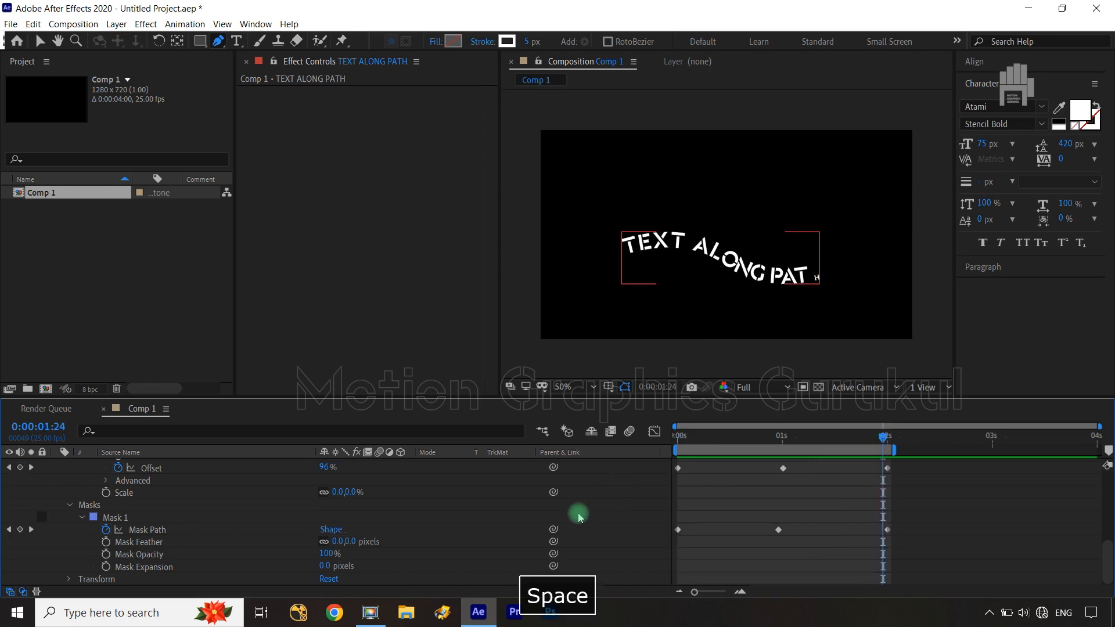
Delete Mask 1 from the TEXT ALONG PATH layer
{"action": "scroll", "coordinate": [578, 517], "scroll_direction": "up", "scroll_amount": 5}
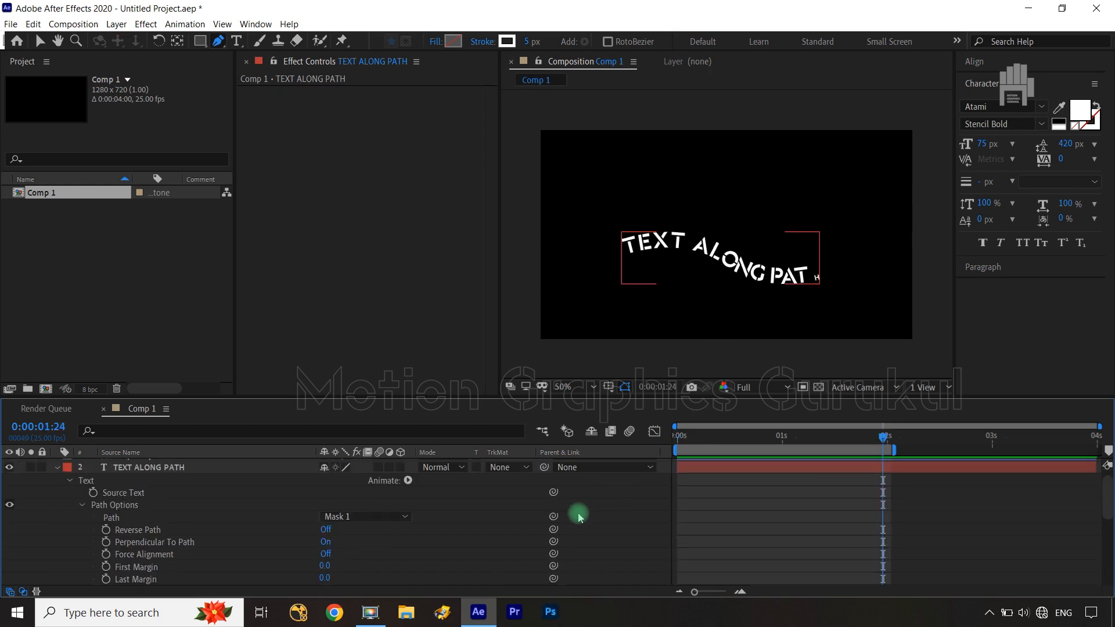
{"action": "scroll", "coordinate": [150, 496], "scroll_direction": "down", "scroll_amount": 2}
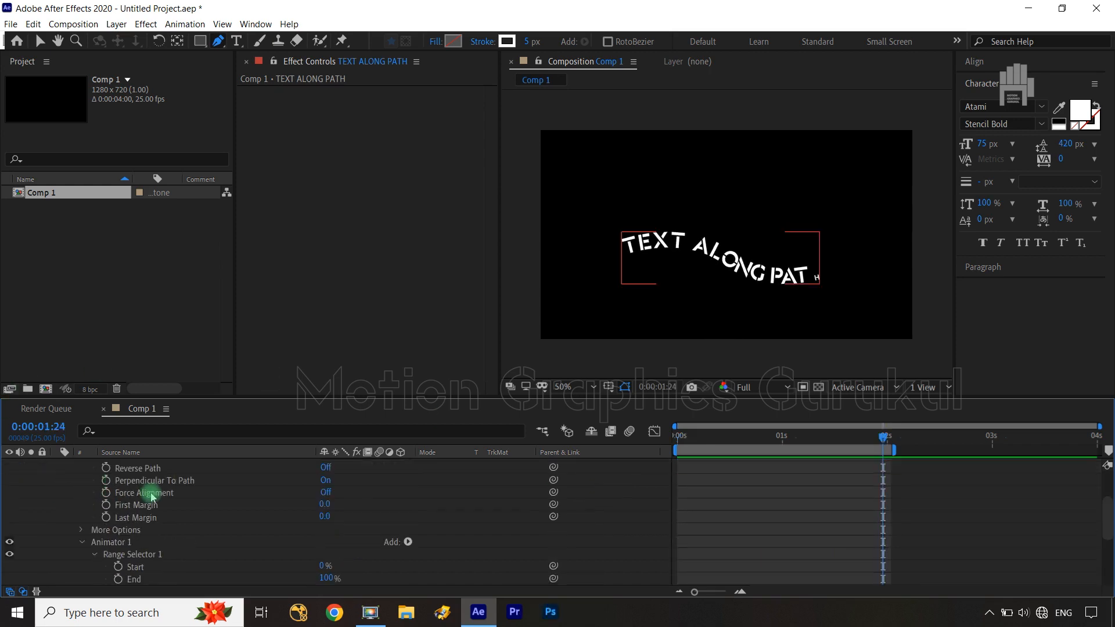
{"action": "scroll", "coordinate": [151, 498], "scroll_direction": "down", "scroll_amount": 3}
{"action": "scroll", "coordinate": [152, 496], "scroll_direction": "up", "scroll_amount": 5}
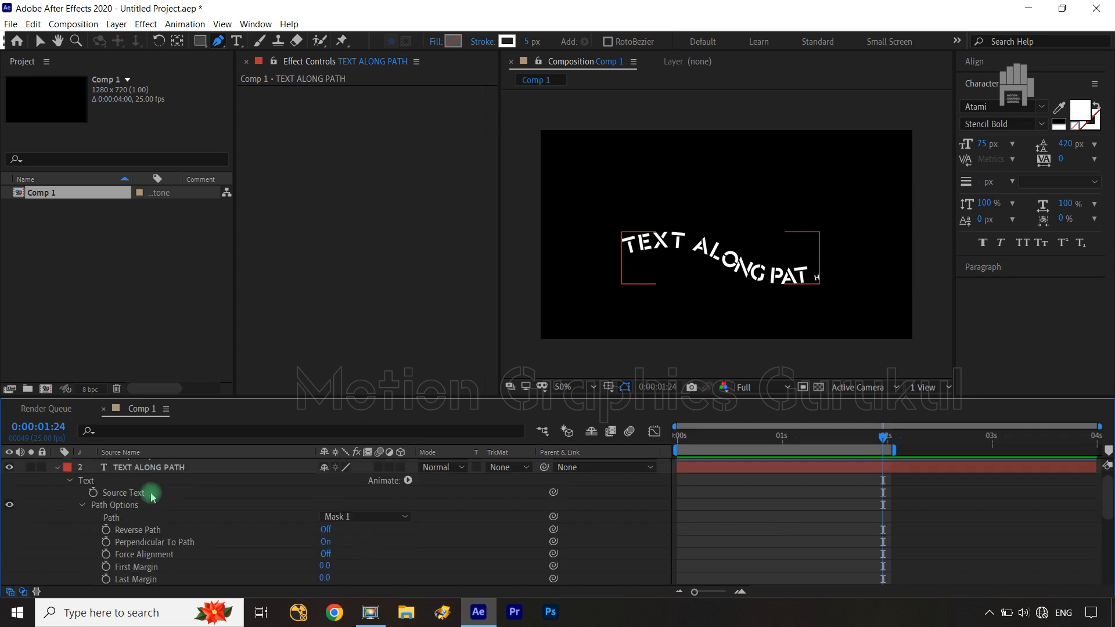
{"action": "scroll", "coordinate": [152, 496], "scroll_direction": "up", "scroll_amount": 1}
{"action": "scroll", "coordinate": [133, 505], "scroll_direction": "down", "scroll_amount": 5}
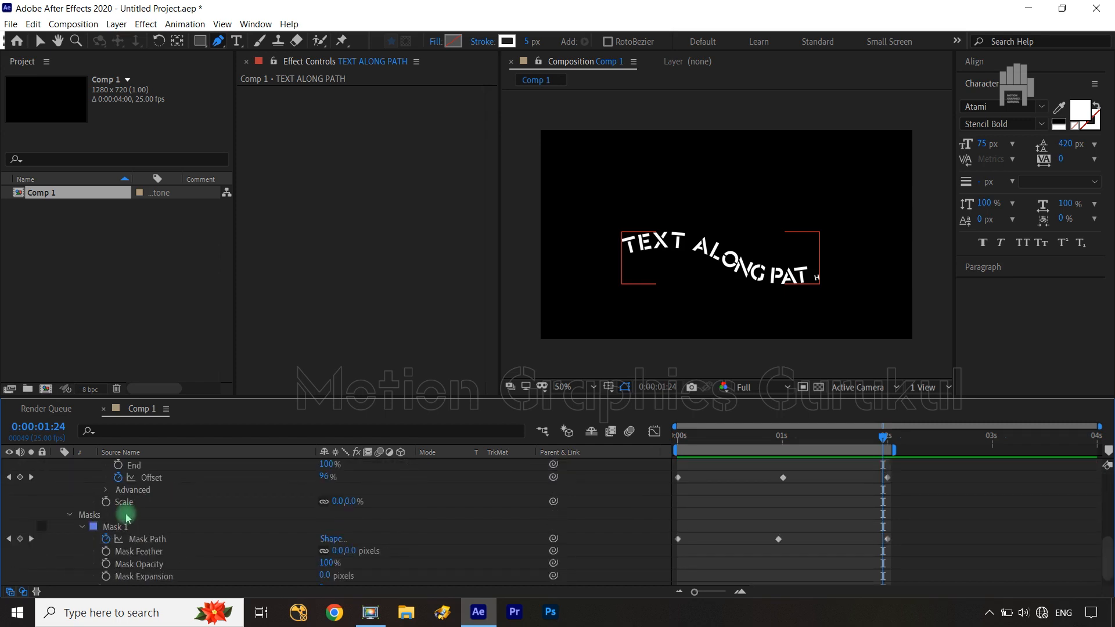
{"action": "left_click", "coordinate": [110, 526]}
{"action": "key", "text": "Delete"}
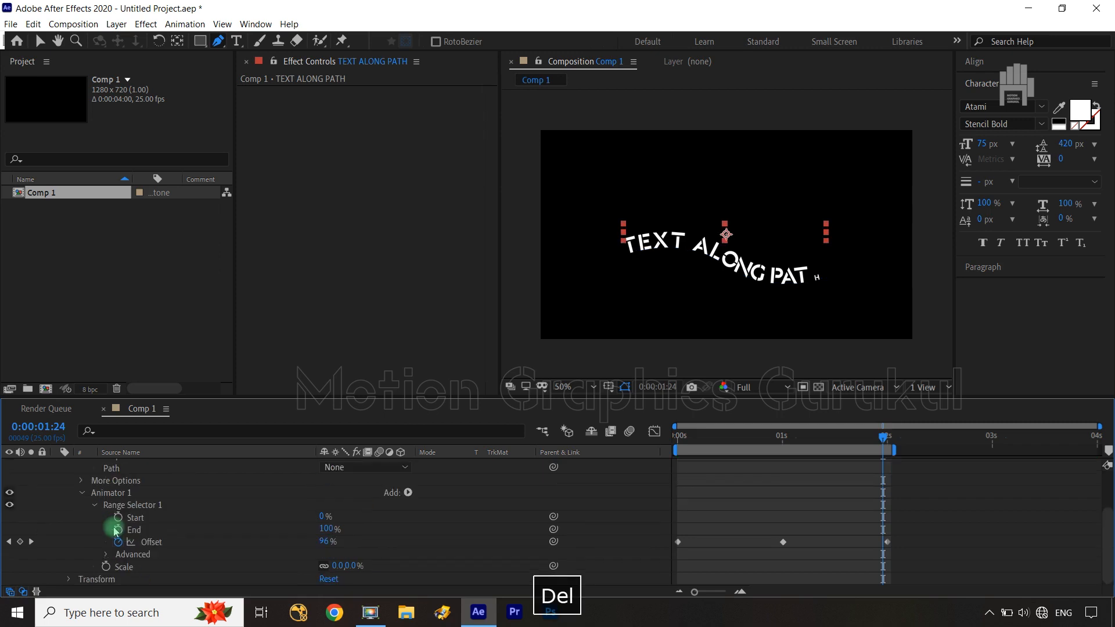
Delete Animator 1 from the TEXT ALONG PATH layer
{"action": "scroll", "coordinate": [144, 528], "scroll_direction": "up", "scroll_amount": 2}
{"action": "scroll", "coordinate": [136, 516], "scroll_direction": "down", "scroll_amount": 2}
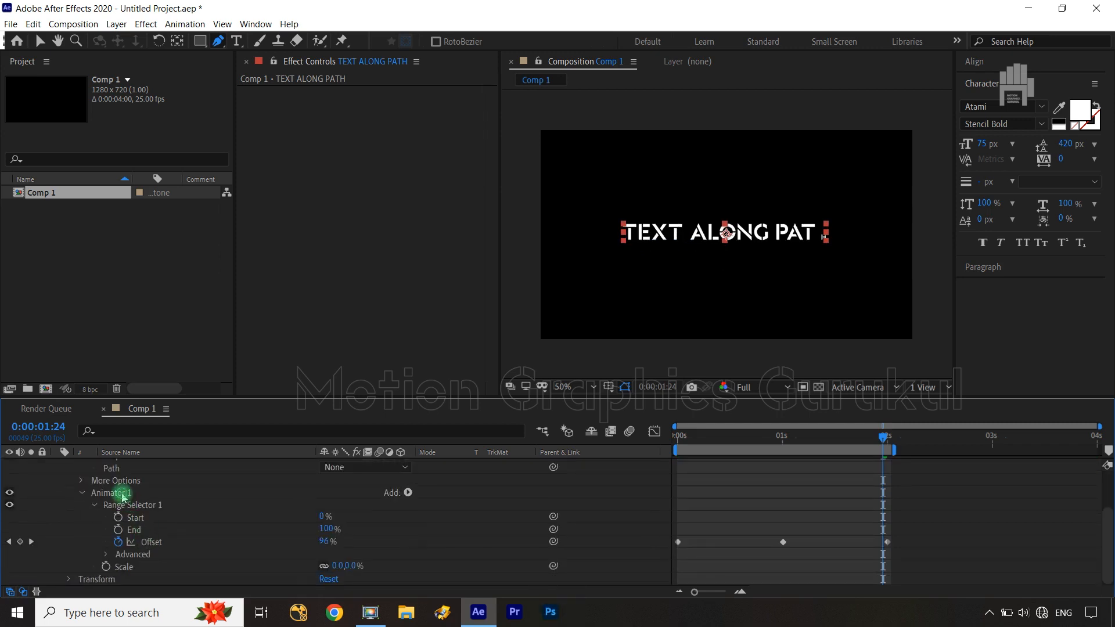
{"action": "left_click", "coordinate": [110, 493]}
{"action": "key", "text": "Delete"}
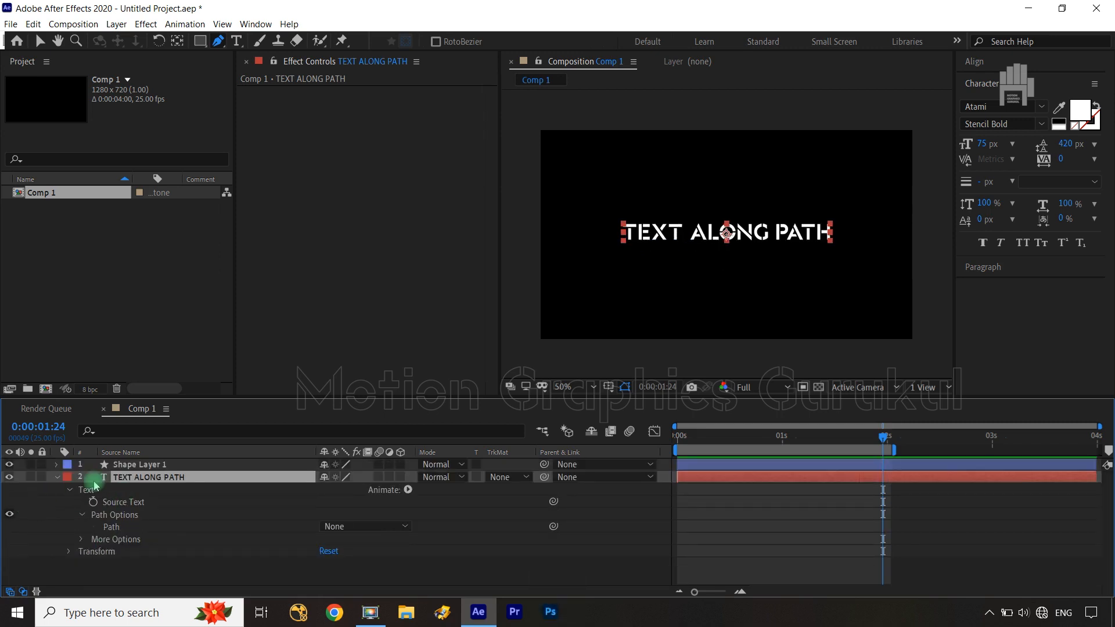
Collapse the TEXT ALONG PATH layer and extend the end of the work area past the 3-second mark
{"action": "left_click", "coordinate": [58, 478]}
{"action": "left_click", "coordinate": [187, 549]}
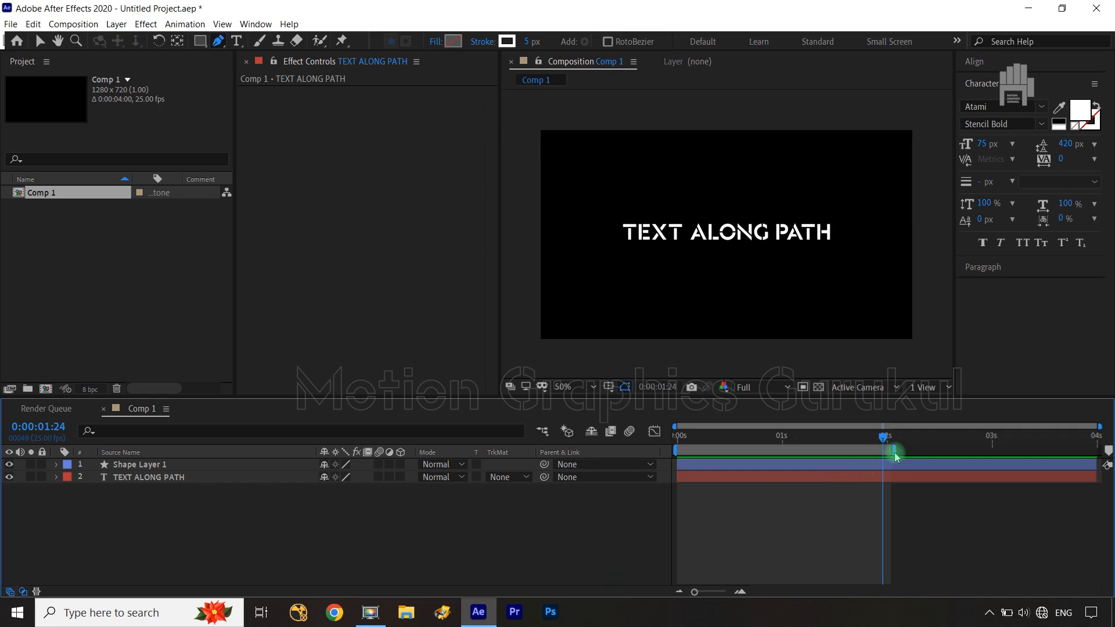
{"action": "left_click_drag", "start_coordinate": [910, 451], "coordinate": [1064, 443]}
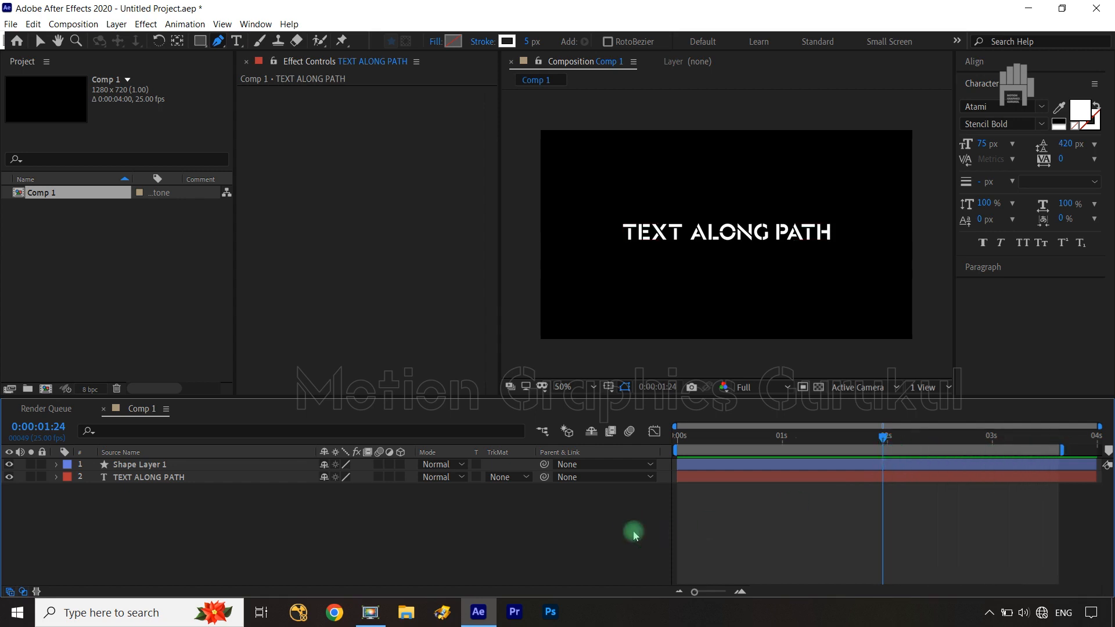
Draw a rectangular mask around the text on the TEXT ALONG PATH layer and collapse its Text properties
{"action": "left_click", "coordinate": [228, 478]}
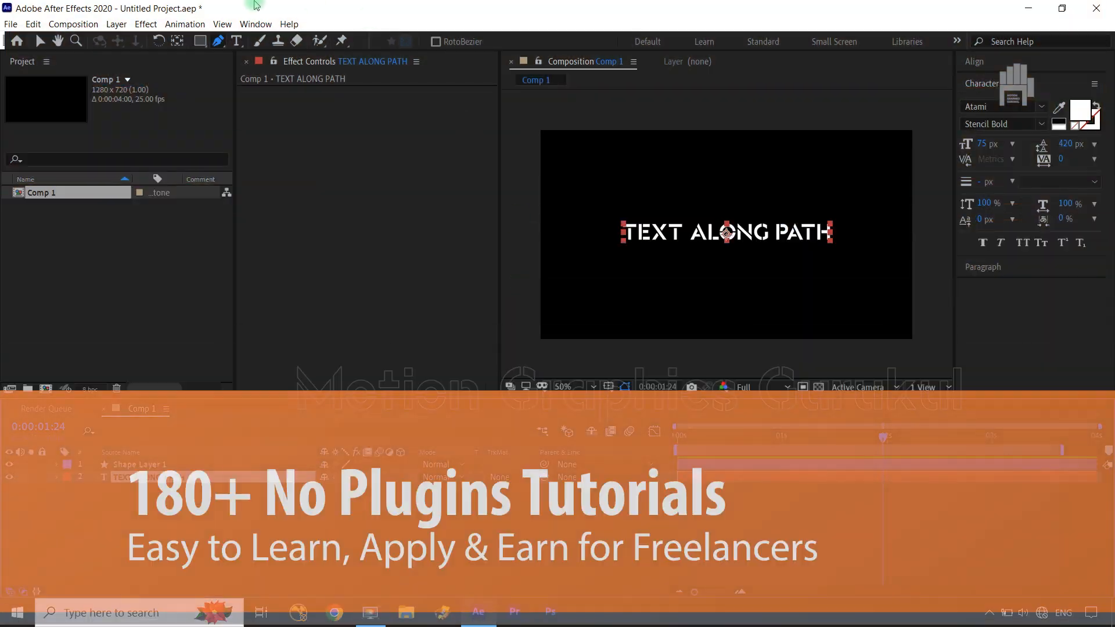
{"action": "left_click_drag", "start_coordinate": [199, 41], "coordinate": [291, 55]}
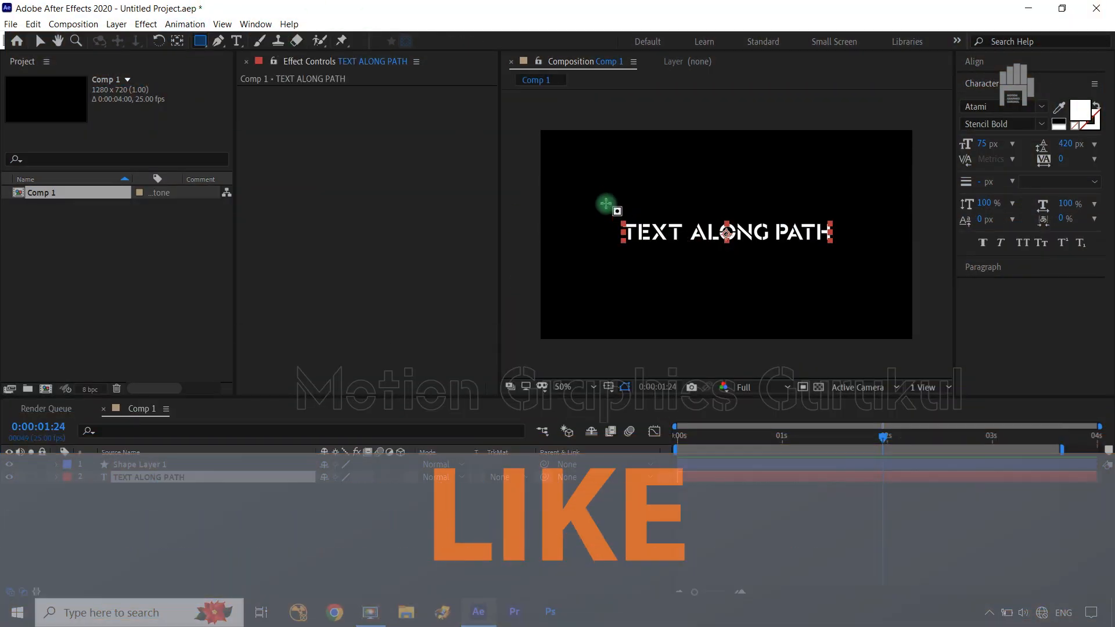
{"action": "left_click_drag", "start_coordinate": [602, 194], "coordinate": [854, 269]}
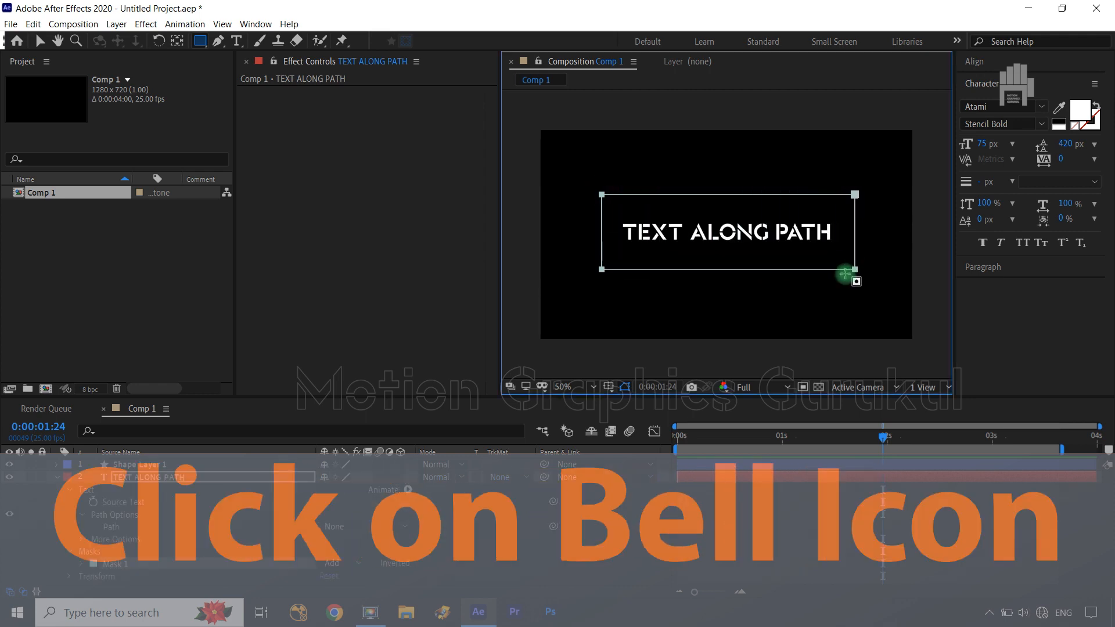
{"action": "left_click", "coordinate": [82, 515]}
{"action": "left_click", "coordinate": [70, 489]}
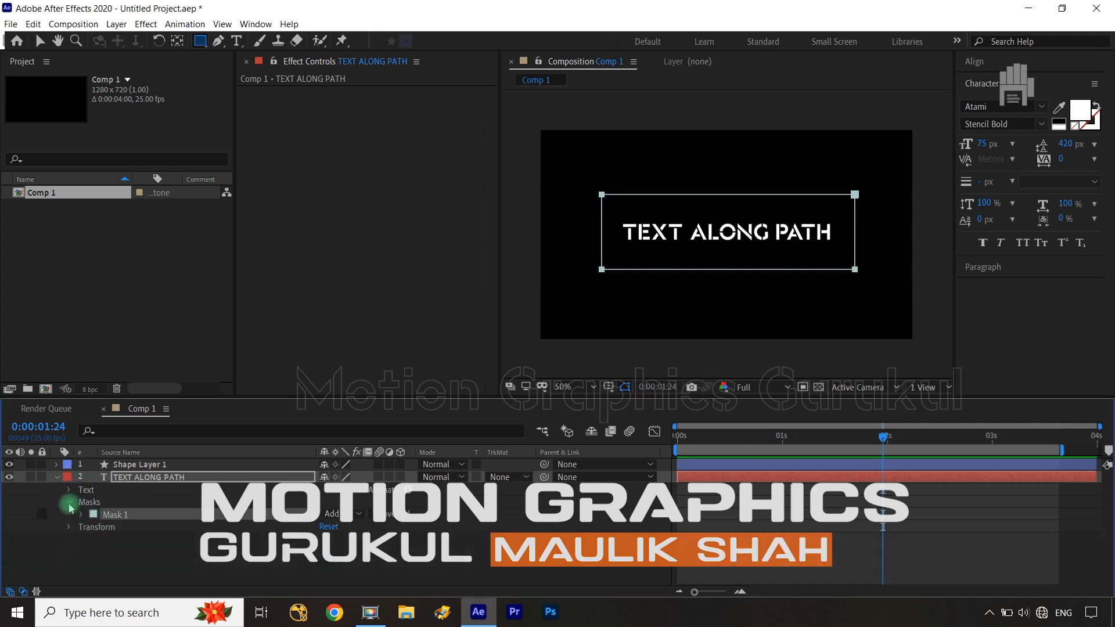
Keyframe Mask 1's Mask Path at 0:00:00:00, move the current time to 0:00:01:00, and collapse the text layer
{"action": "left_click", "coordinate": [883, 438]}
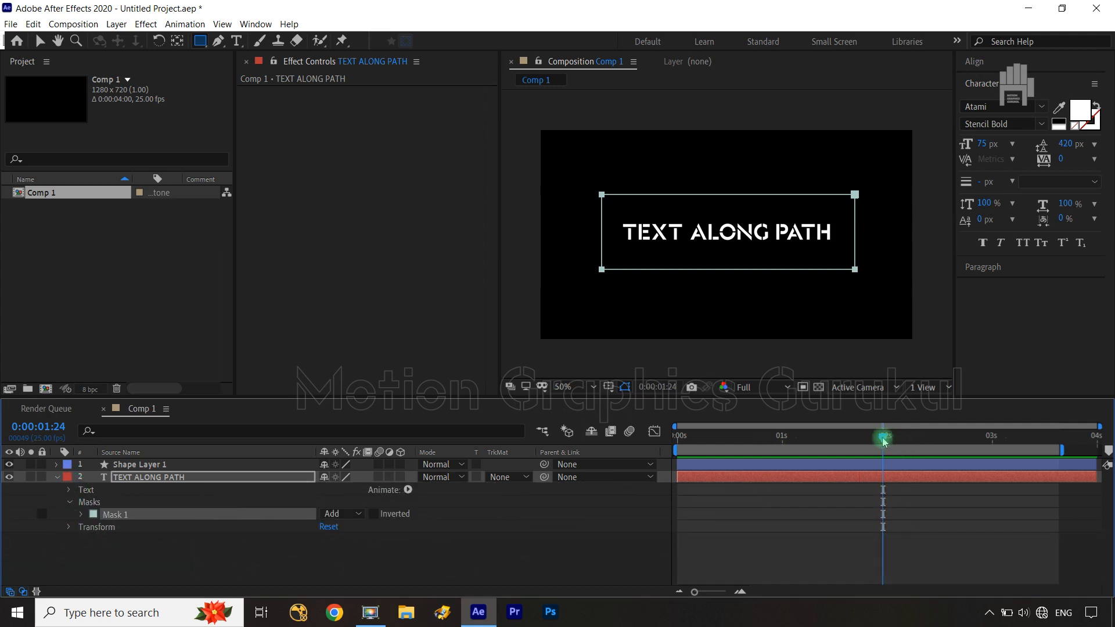
{"action": "left_click_drag", "start_coordinate": [883, 441], "coordinate": [147, 478]}
{"action": "left_click", "coordinate": [82, 515]}
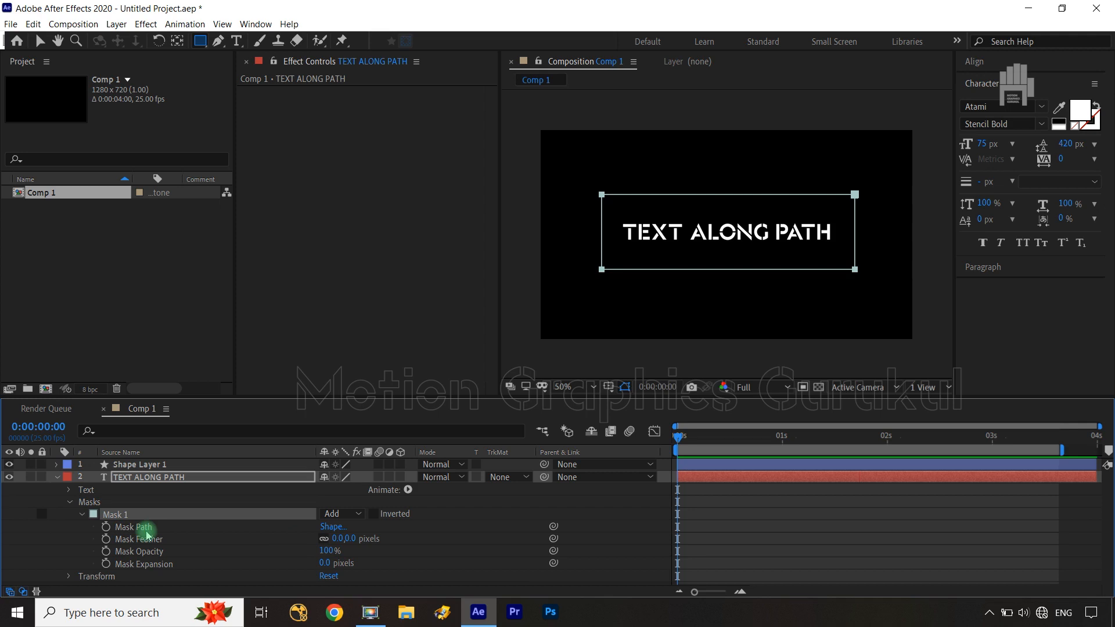
{"action": "left_click", "coordinate": [106, 527]}
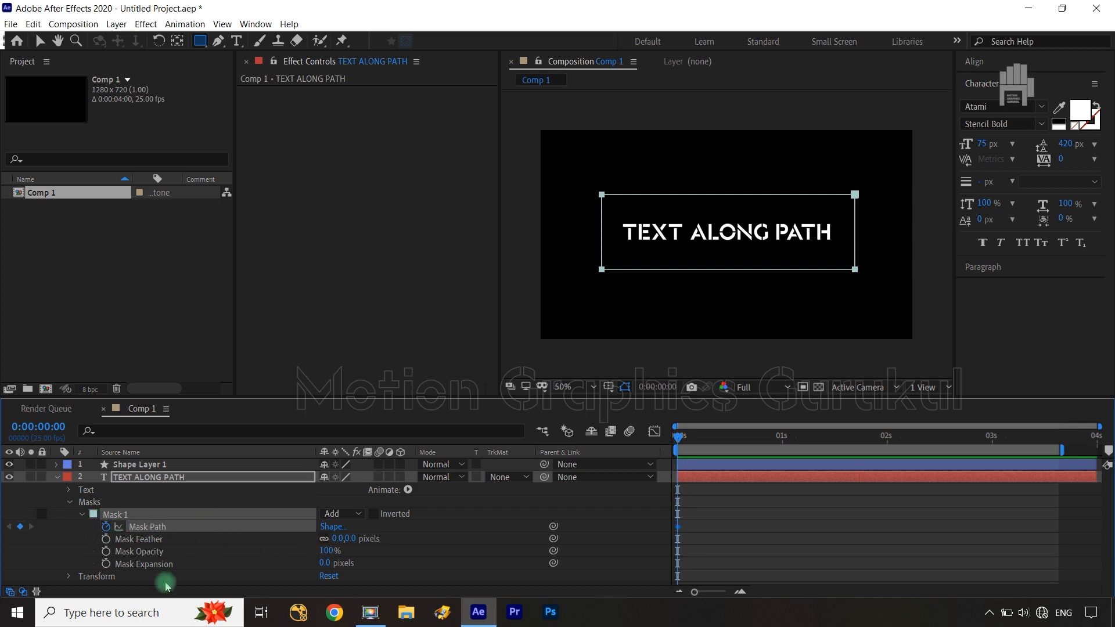
{"action": "left_click_drag", "start_coordinate": [682, 444], "coordinate": [785, 447]}
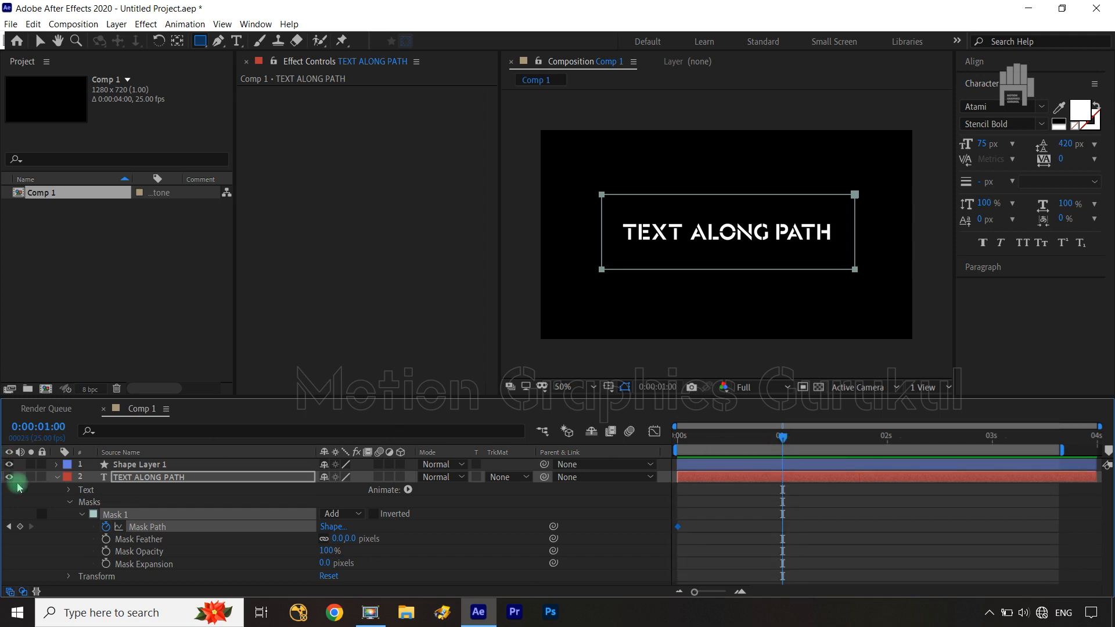
{"action": "left_click", "coordinate": [56, 477]}
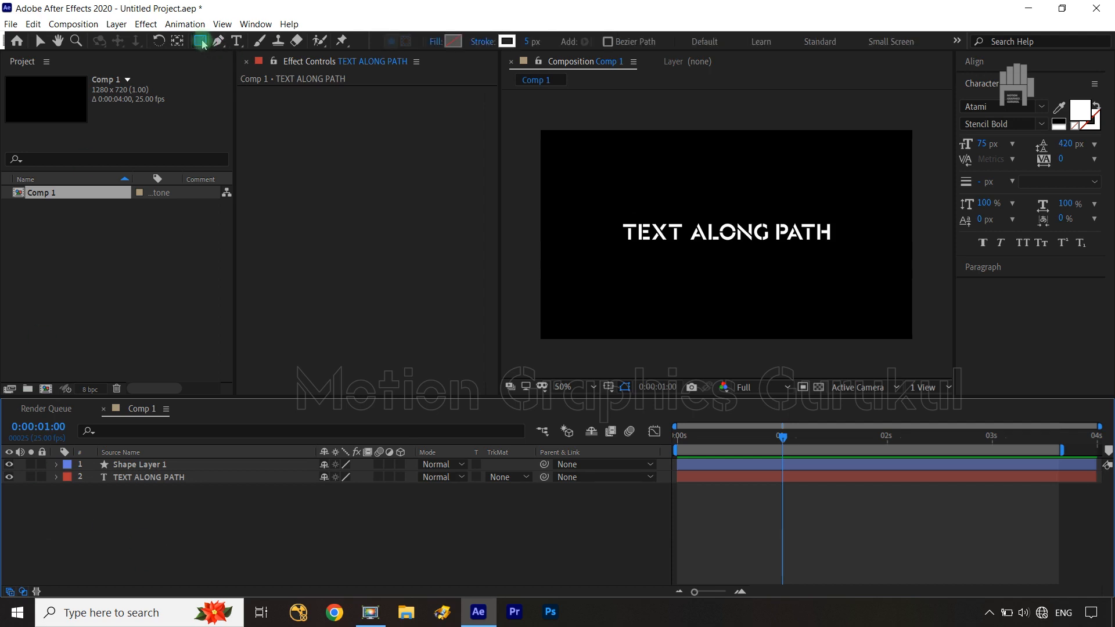
Draw an ellipse wider than the text on a new shape layer and centre it vertically in the composition
{"action": "left_click_drag", "start_coordinate": [202, 45], "coordinate": [254, 76]}
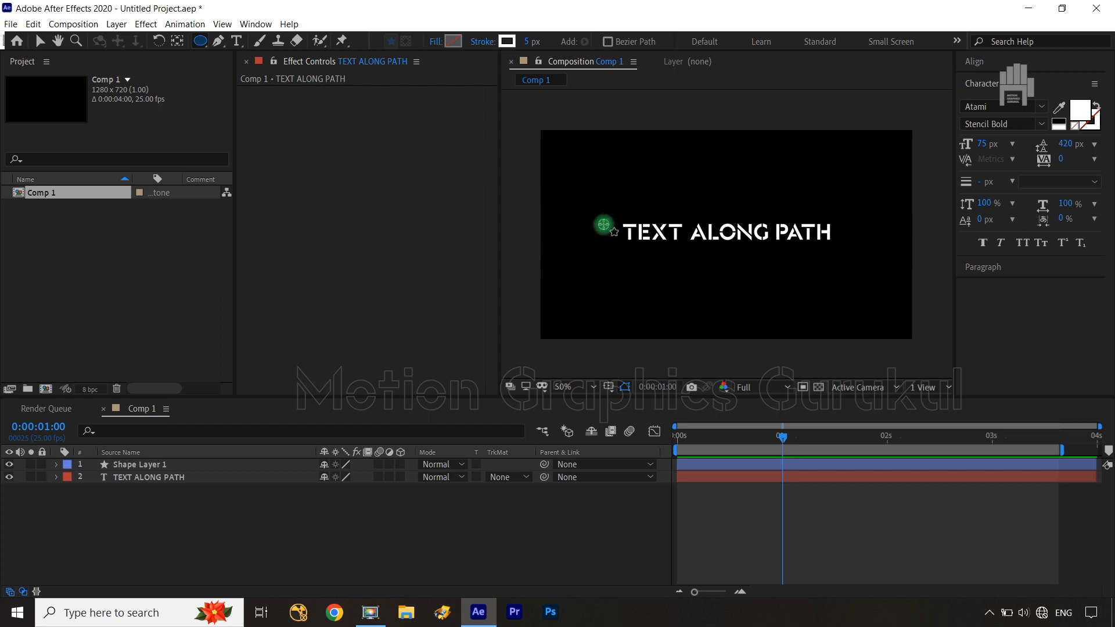
{"action": "left_click_drag", "start_coordinate": [604, 224], "coordinate": [860, 289]}
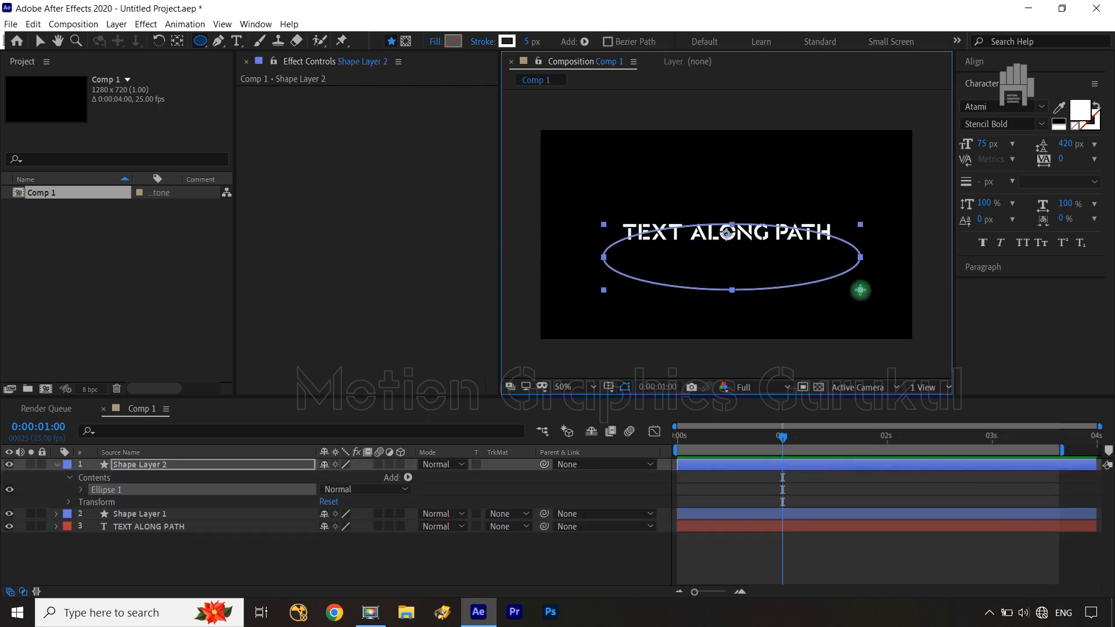
{"action": "left_click", "coordinate": [977, 61]}
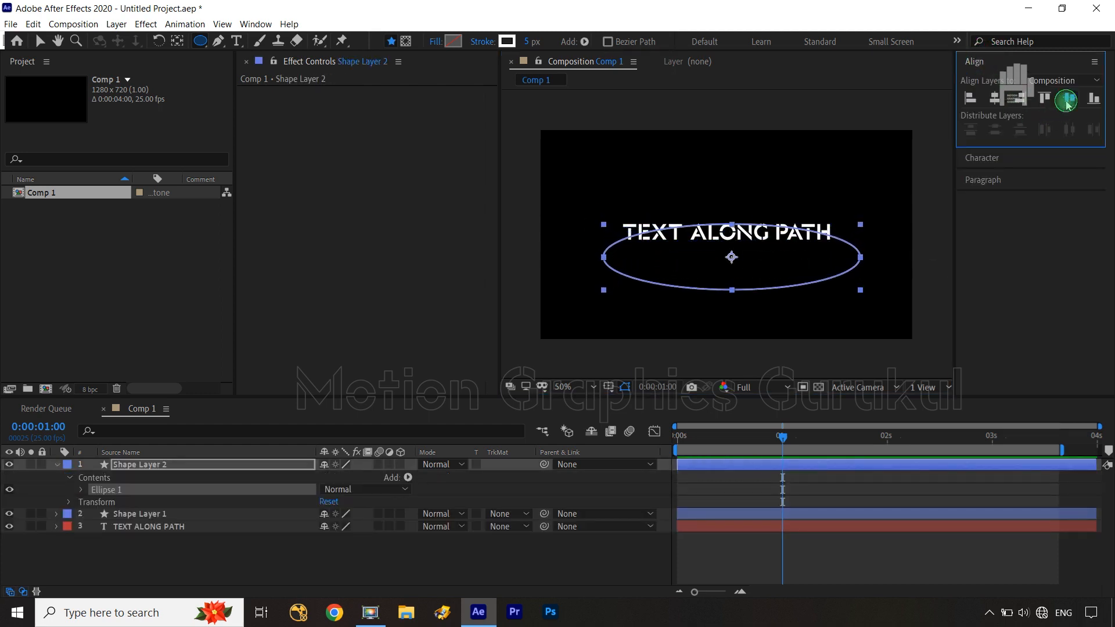
{"action": "left_click", "coordinate": [1067, 101]}
{"action": "left_click", "coordinate": [391, 580]}
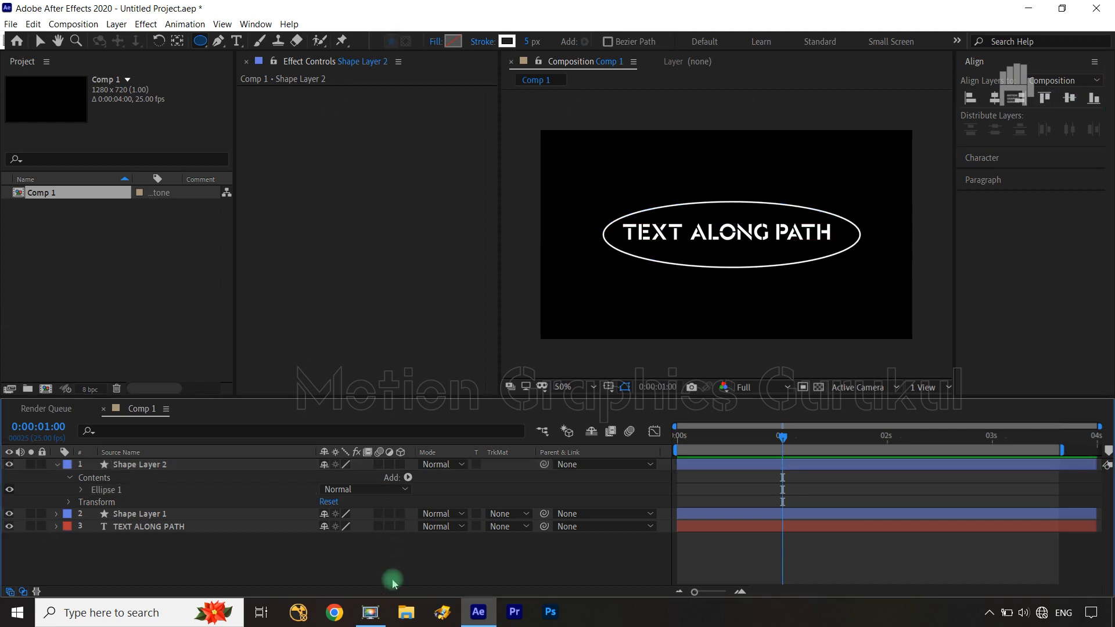
Convert Ellipse Path 1 on Shape Layer 2 to a Bezier path and collapse the layer
{"action": "left_click", "coordinate": [77, 490]}
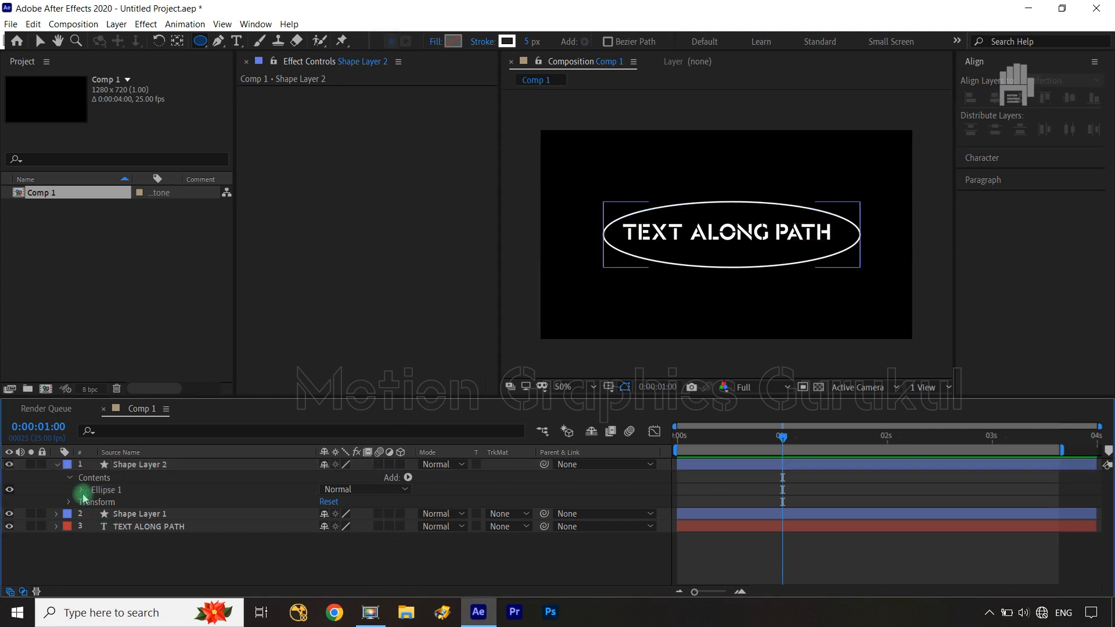
{"action": "left_click", "coordinate": [82, 491]}
{"action": "left_click", "coordinate": [138, 502]}
{"action": "right_click", "coordinate": [138, 505]}
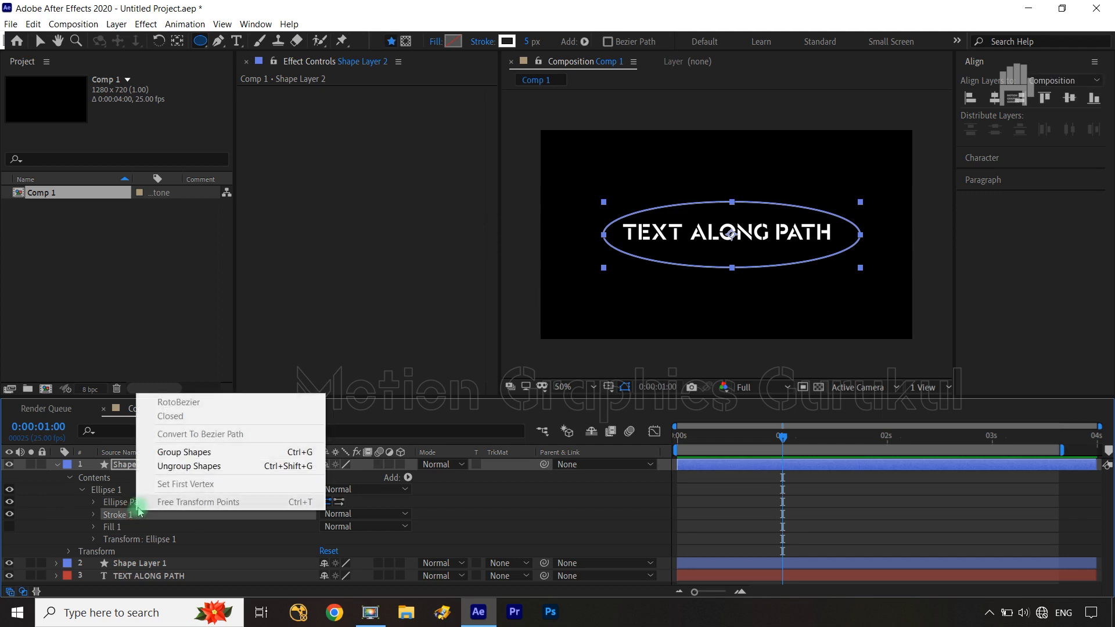
{"action": "left_click", "coordinate": [127, 503]}
{"action": "right_click", "coordinate": [129, 504]}
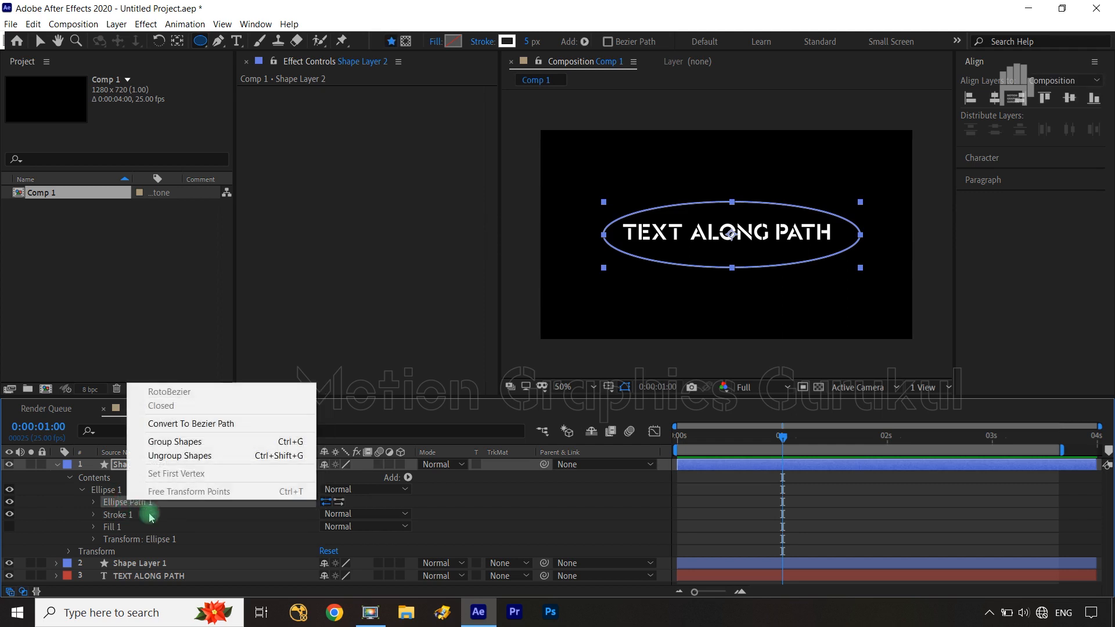
{"action": "left_click", "coordinate": [205, 426]}
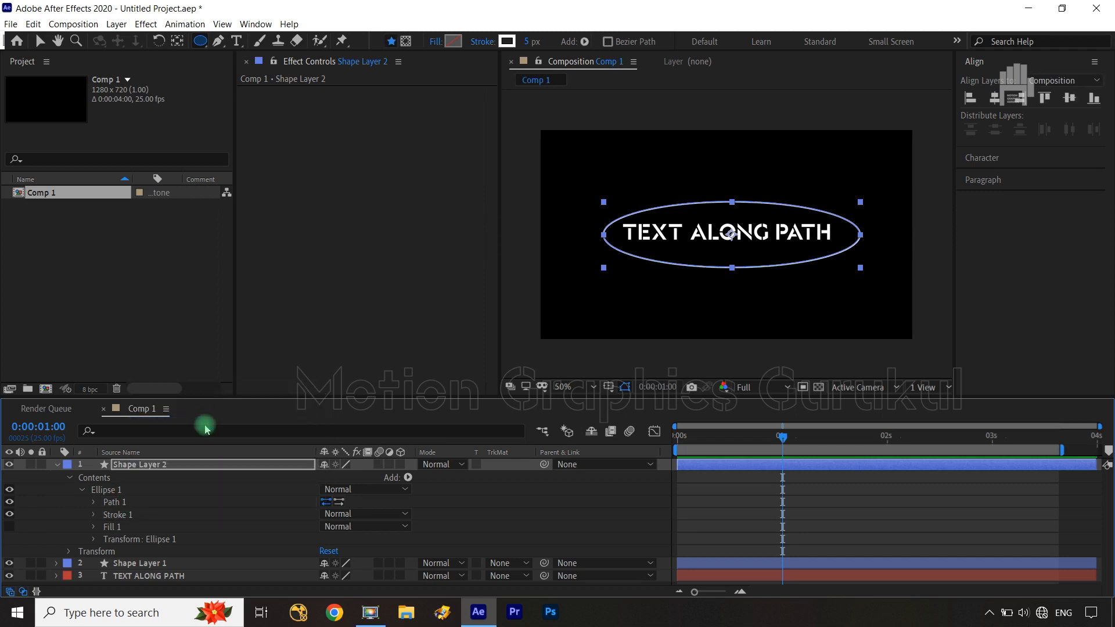
{"action": "left_click", "coordinate": [58, 466]}
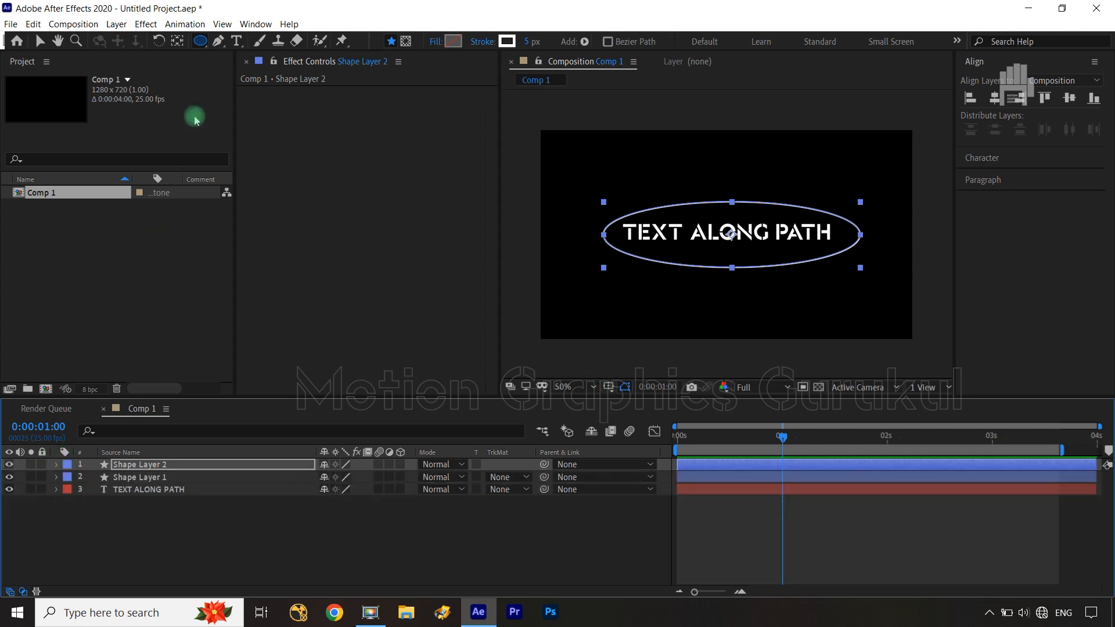
Draw a polygon with the Polygon tool on a new shape layer, centred on the text, undoing the misplaced first attempt
{"action": "left_click_drag", "start_coordinate": [199, 46], "coordinate": [256, 87]}
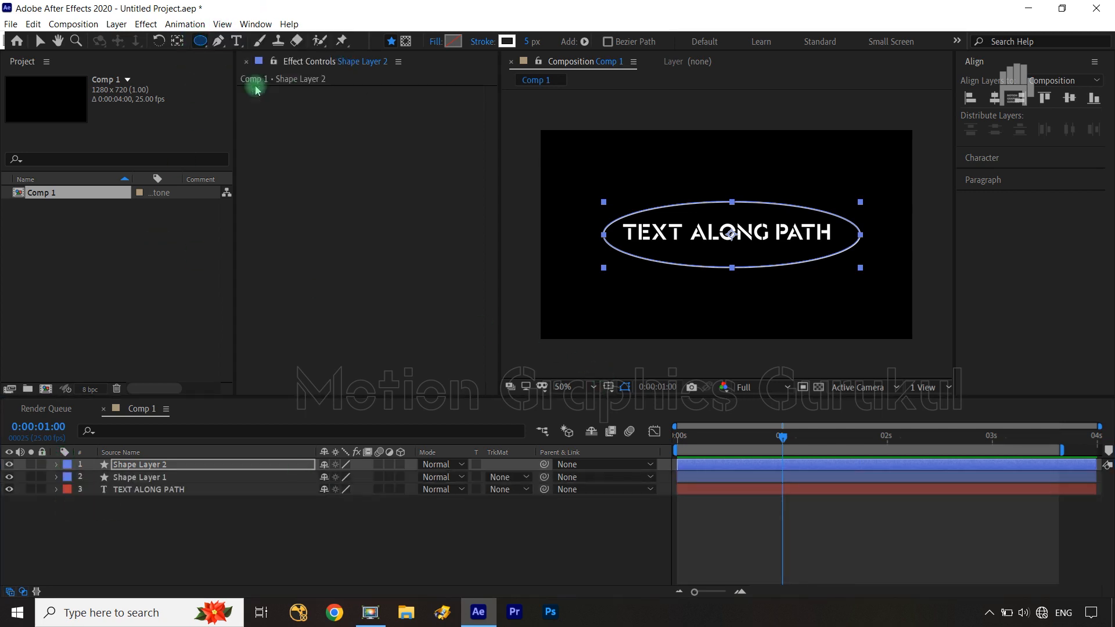
{"action": "left_click", "coordinate": [482, 579]}
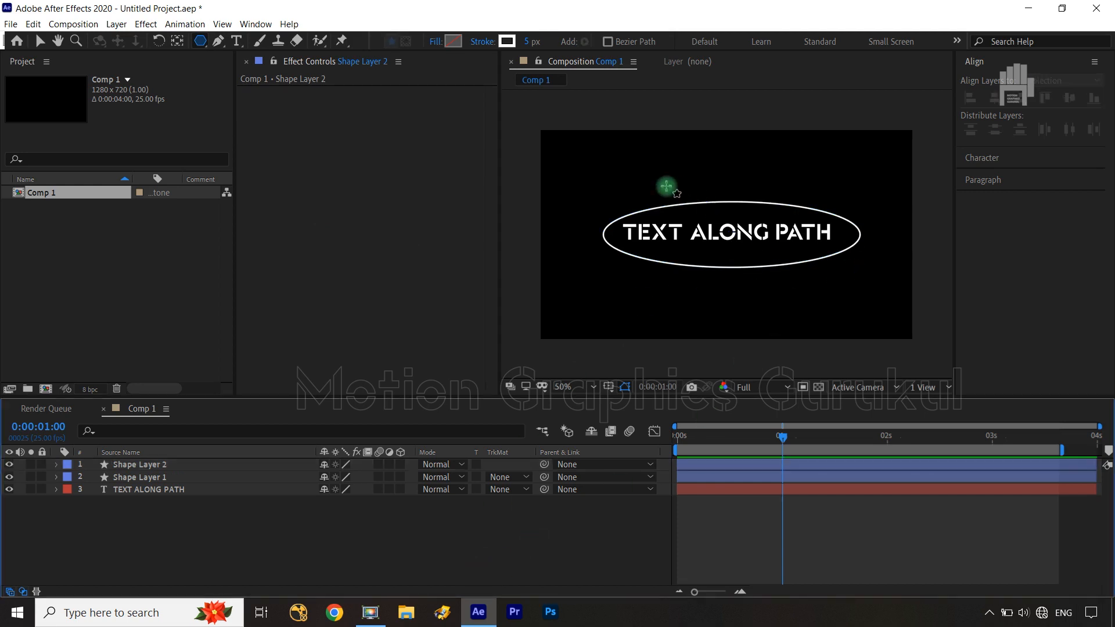
{"action": "left_click_drag", "start_coordinate": [701, 175], "coordinate": [733, 259]}
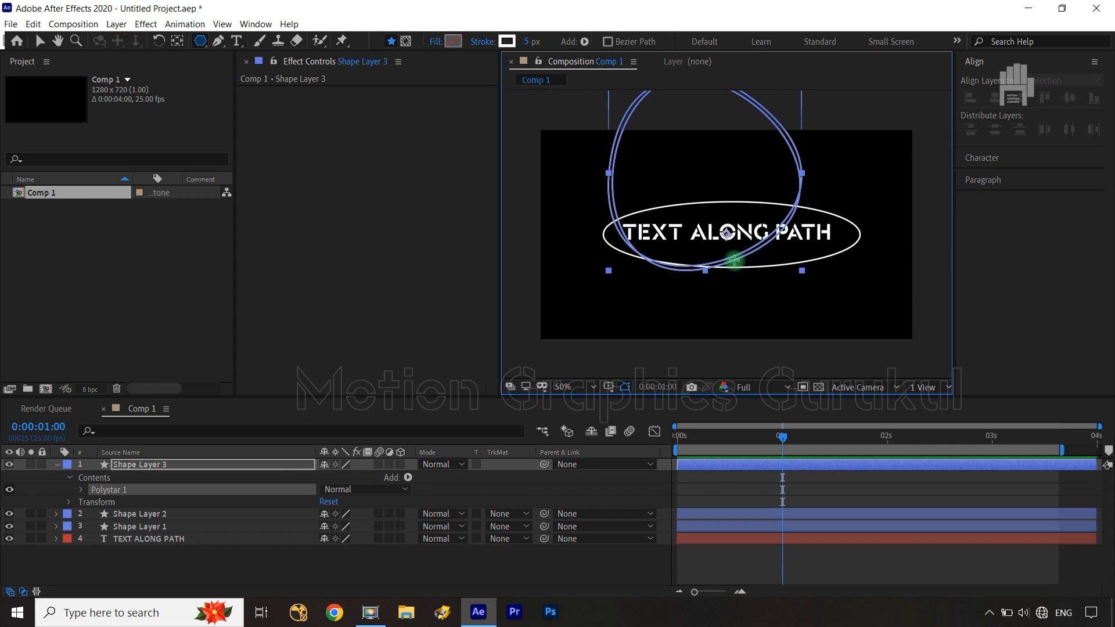
{"action": "key", "text": "ctrl+z"}
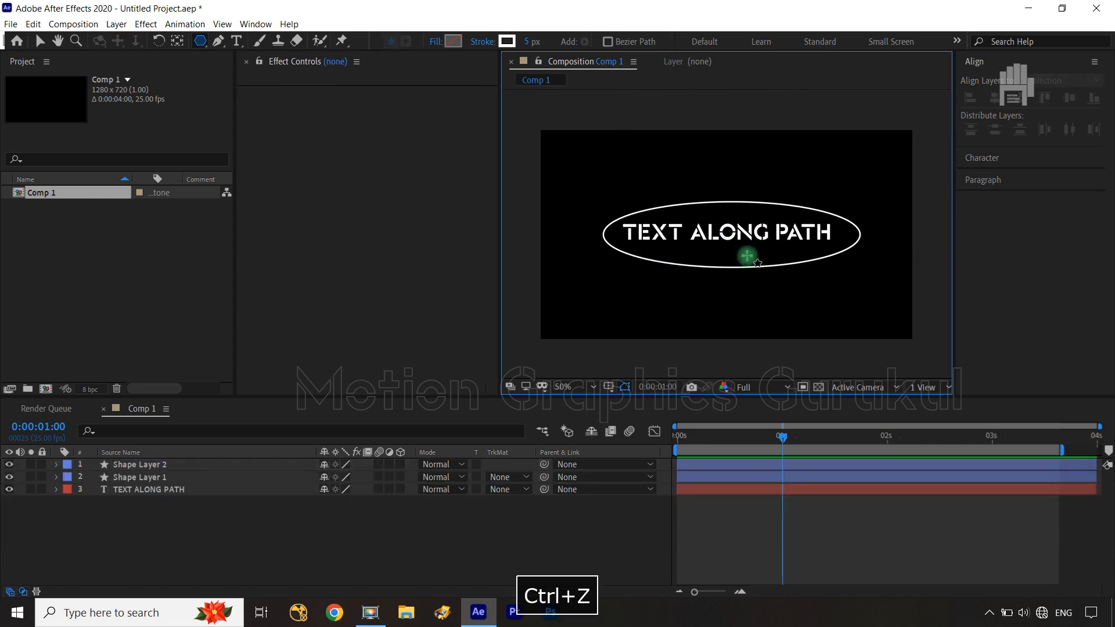
{"action": "left_click_drag", "start_coordinate": [737, 233], "coordinate": [777, 282]}
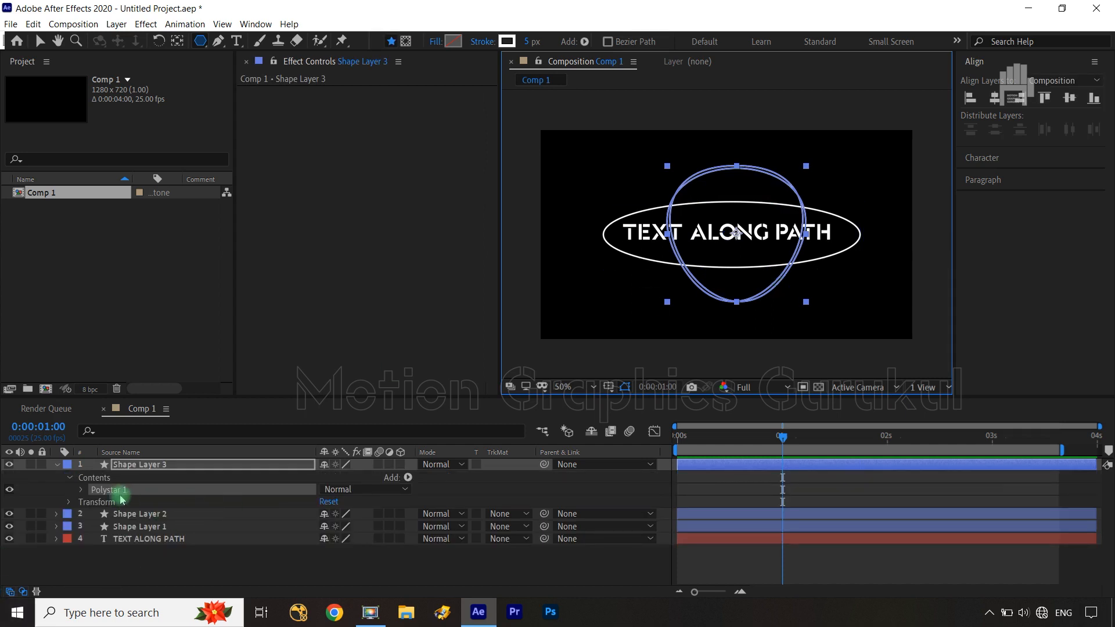
Convert Polystar Path 1 on Shape Layer 3 to a Bezier path and collapse the layer
{"action": "left_click", "coordinate": [82, 490]}
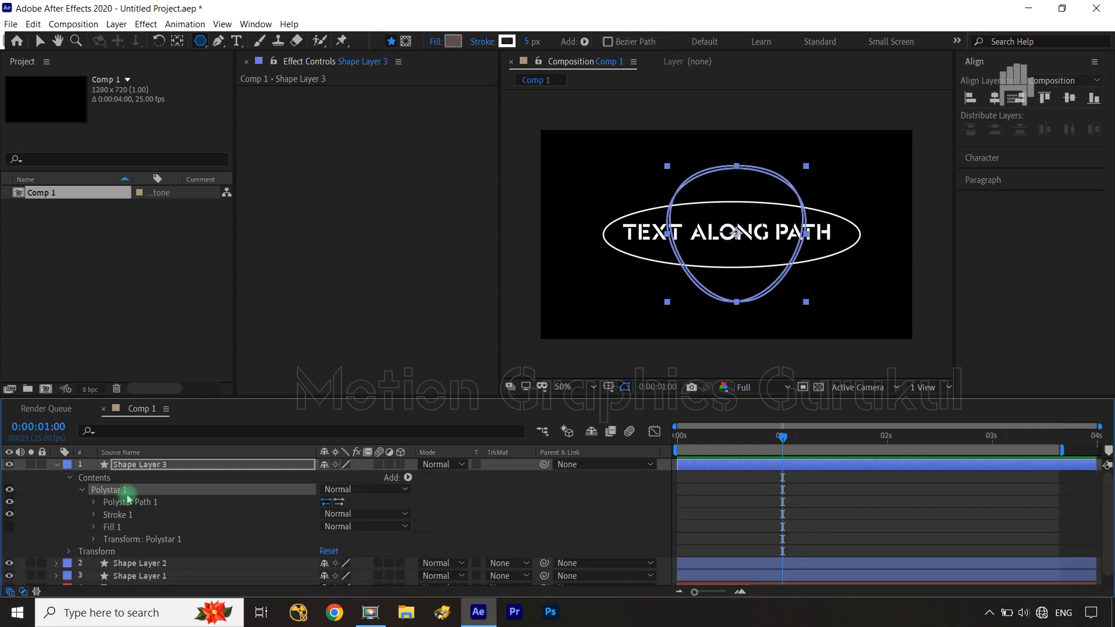
{"action": "left_click", "coordinate": [128, 501]}
{"action": "right_click", "coordinate": [167, 509]}
{"action": "left_click", "coordinate": [203, 424]}
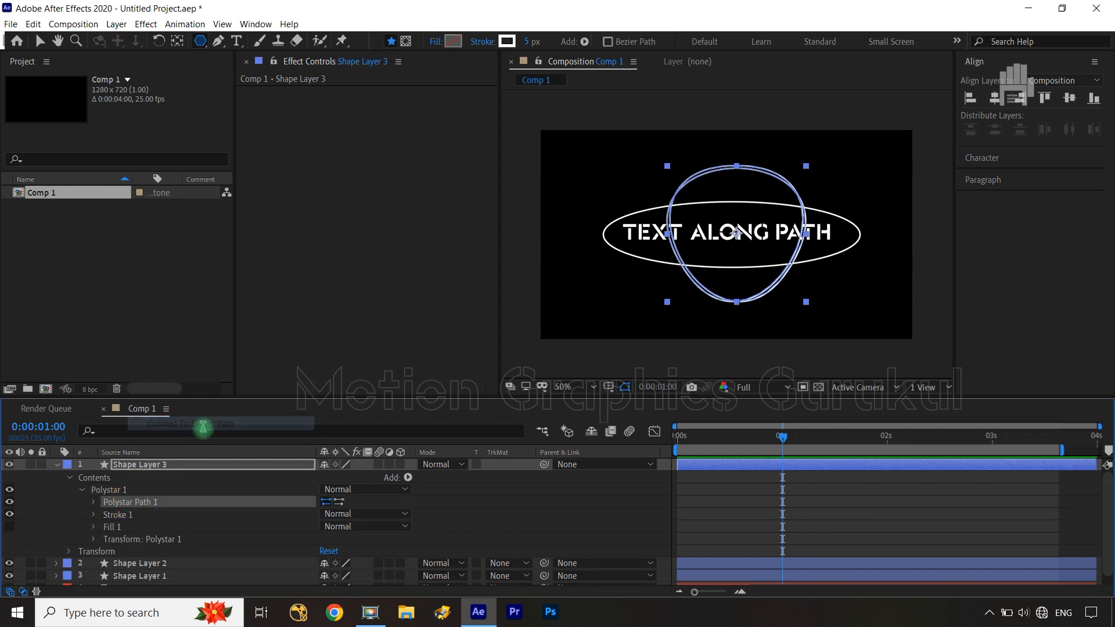
{"action": "left_click", "coordinate": [55, 466]}
Reveal Mask 1's Mask Path property on the TEXT ALONG PATH layer
{"action": "left_click", "coordinate": [132, 490]}
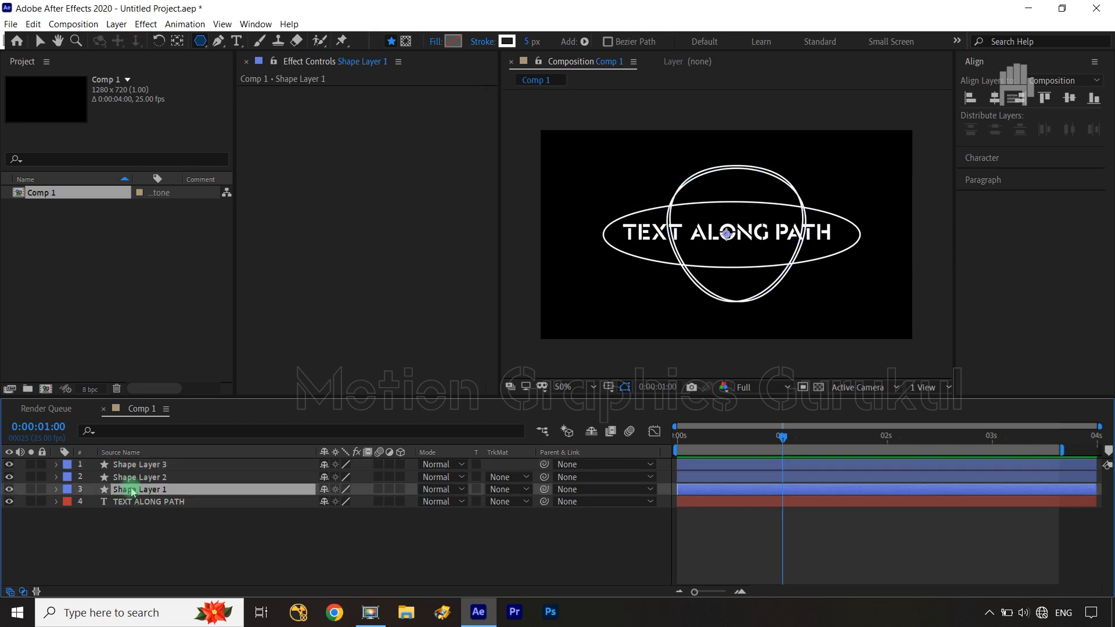
{"action": "key", "text": "m"}
{"action": "left_click", "coordinate": [138, 501]}
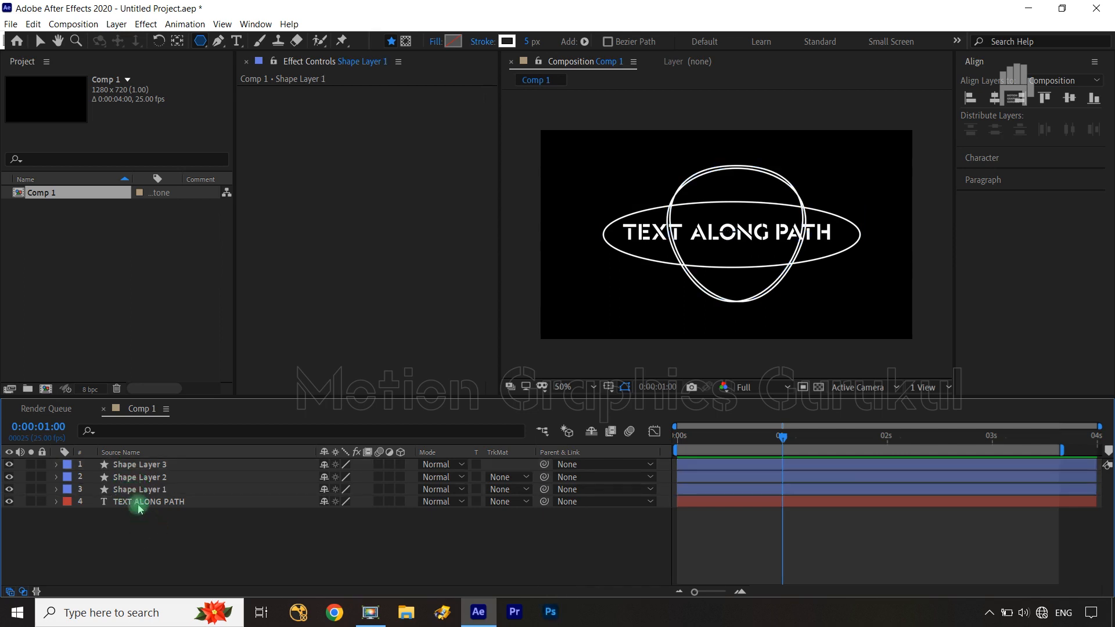
{"action": "key", "text": "m"}
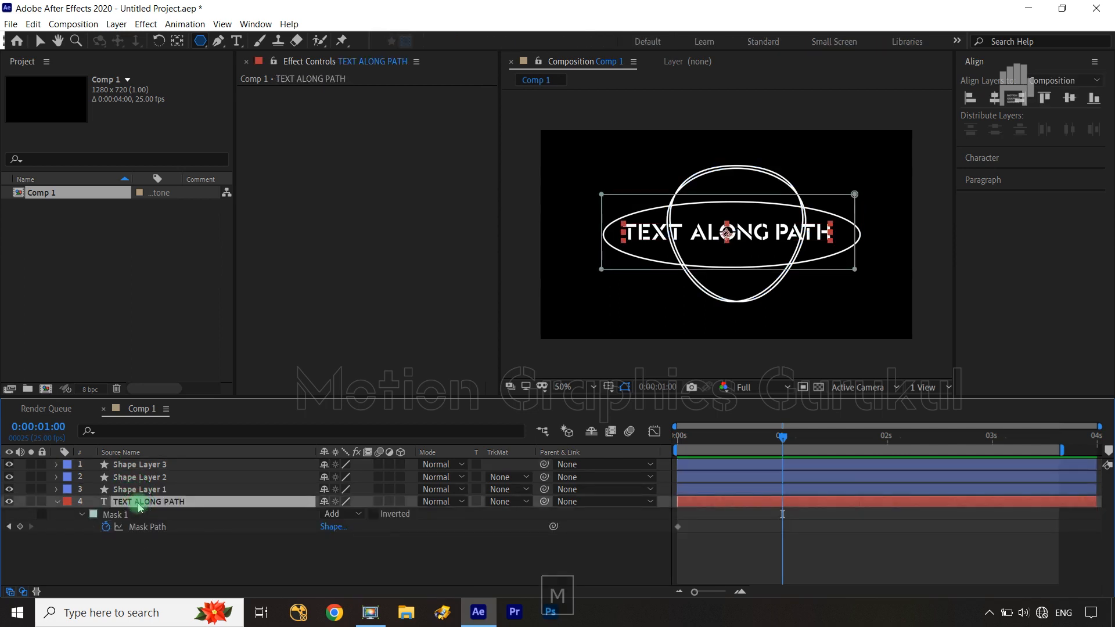
Expand the empty Shape Layer 1 to check its contents and delete the layer
{"action": "left_click", "coordinate": [133, 489]}
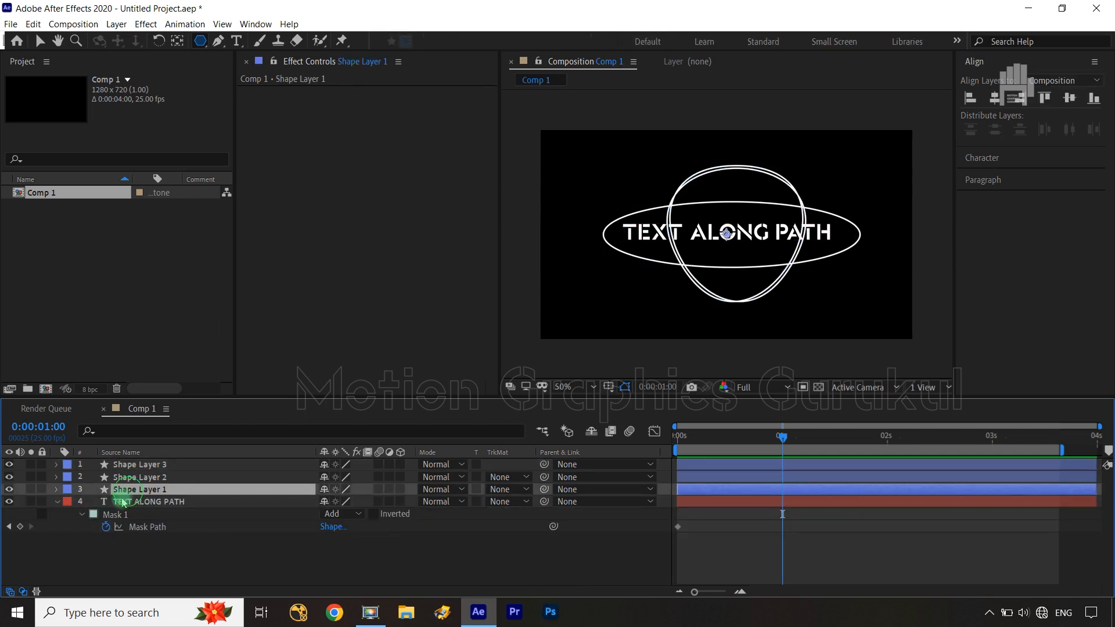
{"action": "left_click", "coordinate": [56, 490]}
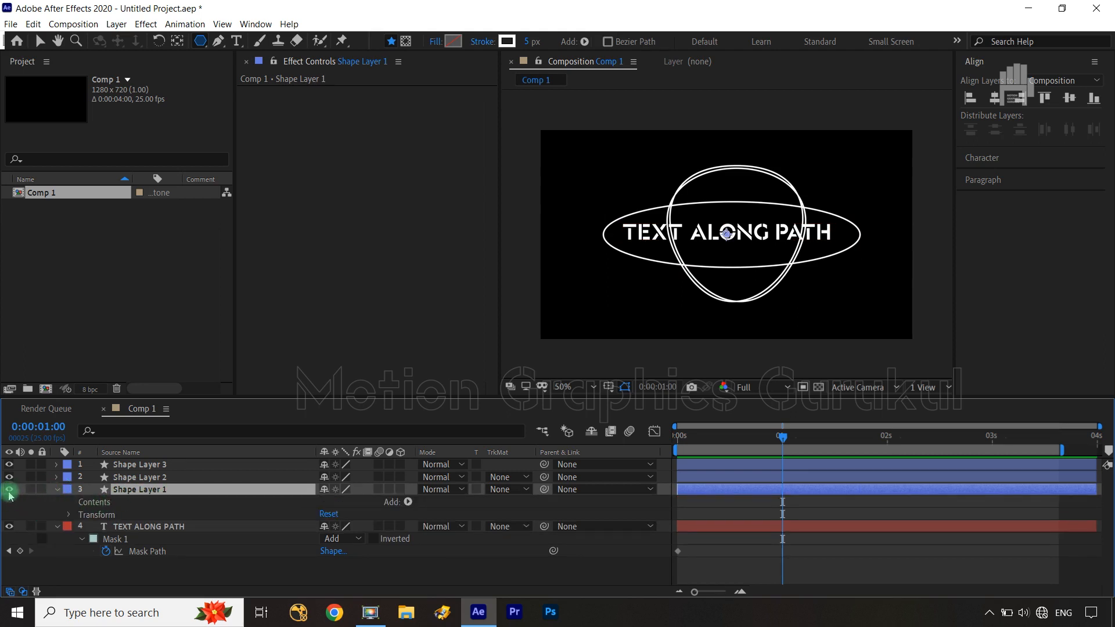
{"action": "key", "text": "Delete"}
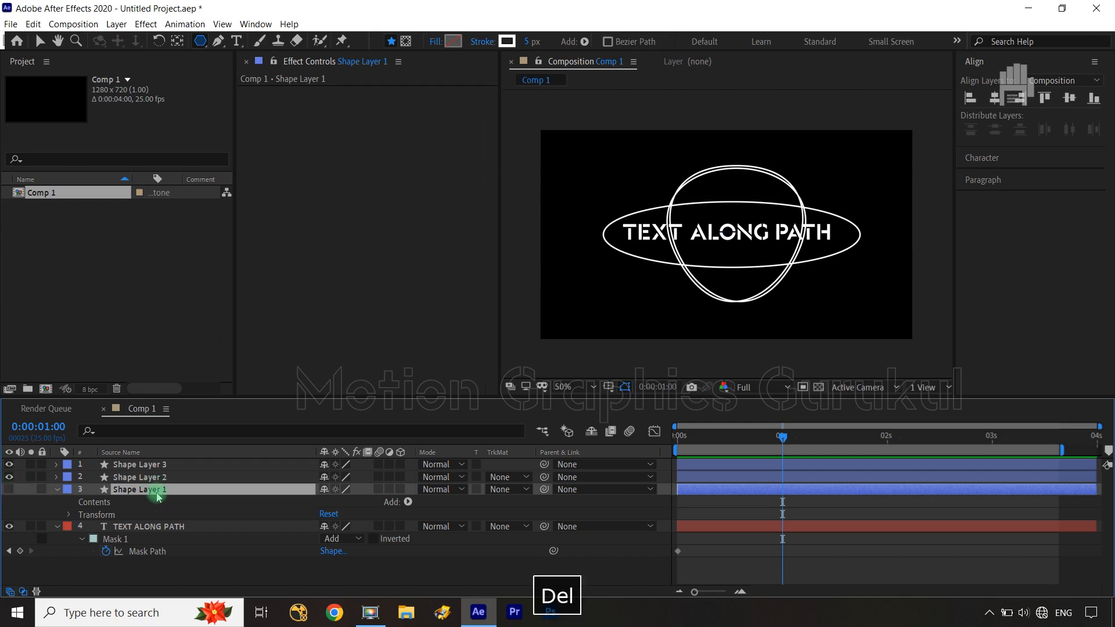
Copy Ellipse 1's Path from Shape Layer 2 and paste it into the text layer's Mask Path at 0:00:01:00
{"action": "left_click", "coordinate": [56, 477]}
{"action": "left_click", "coordinate": [95, 514]}
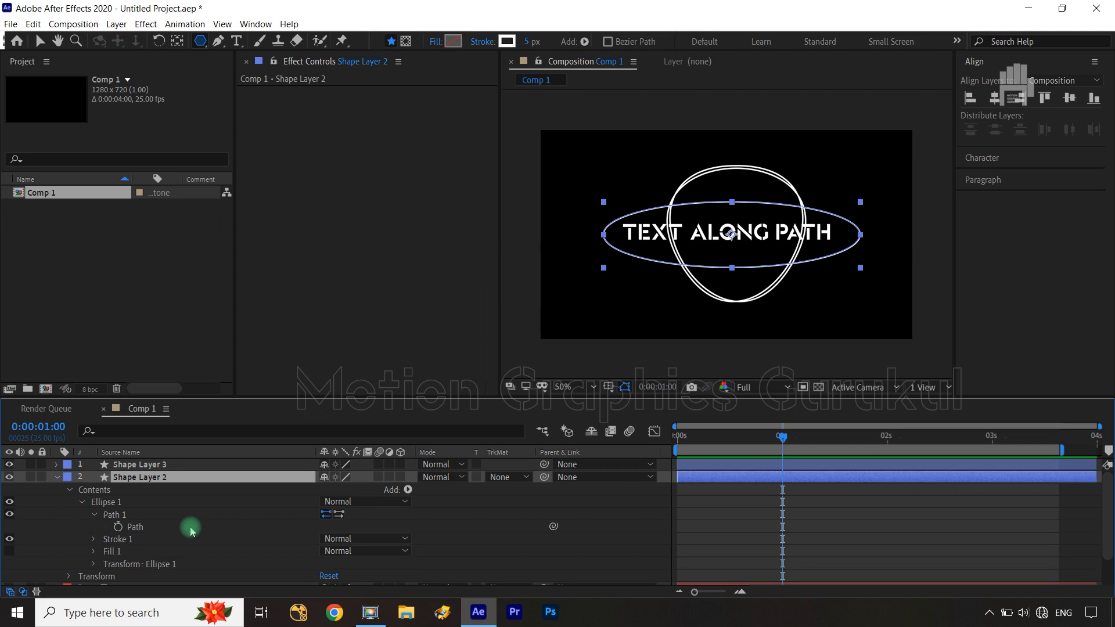
{"action": "left_click", "coordinate": [157, 527]}
{"action": "key", "text": "ctrl+c"}
{"action": "scroll", "coordinate": [378, 538], "scroll_direction": "down", "scroll_amount": 1}
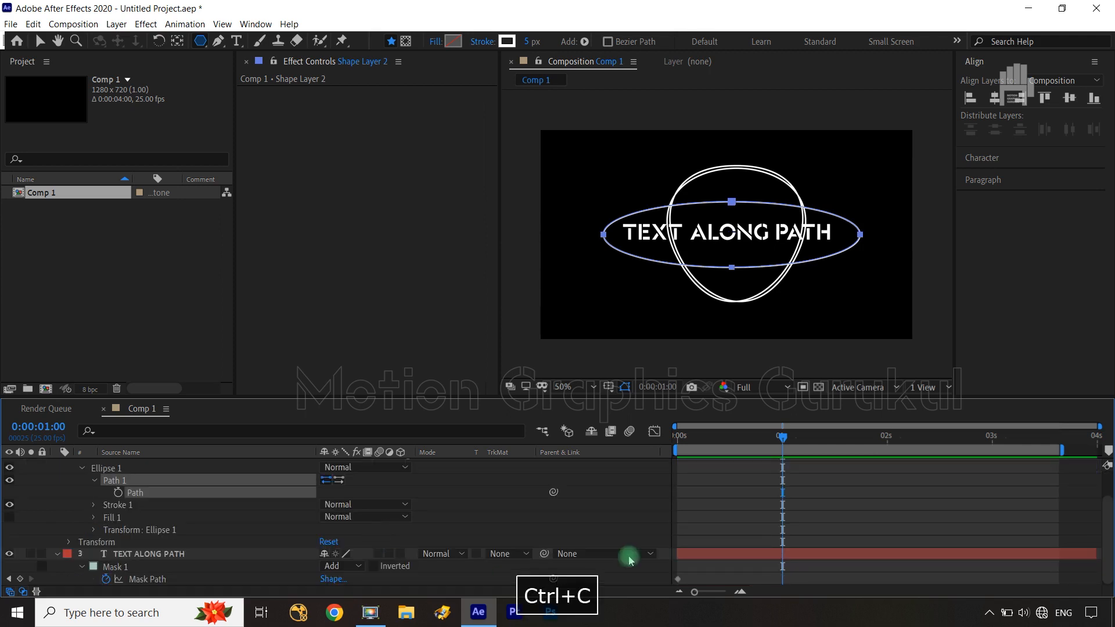
{"action": "left_click", "coordinate": [170, 579]}
{"action": "key", "text": "ctrl+v"}
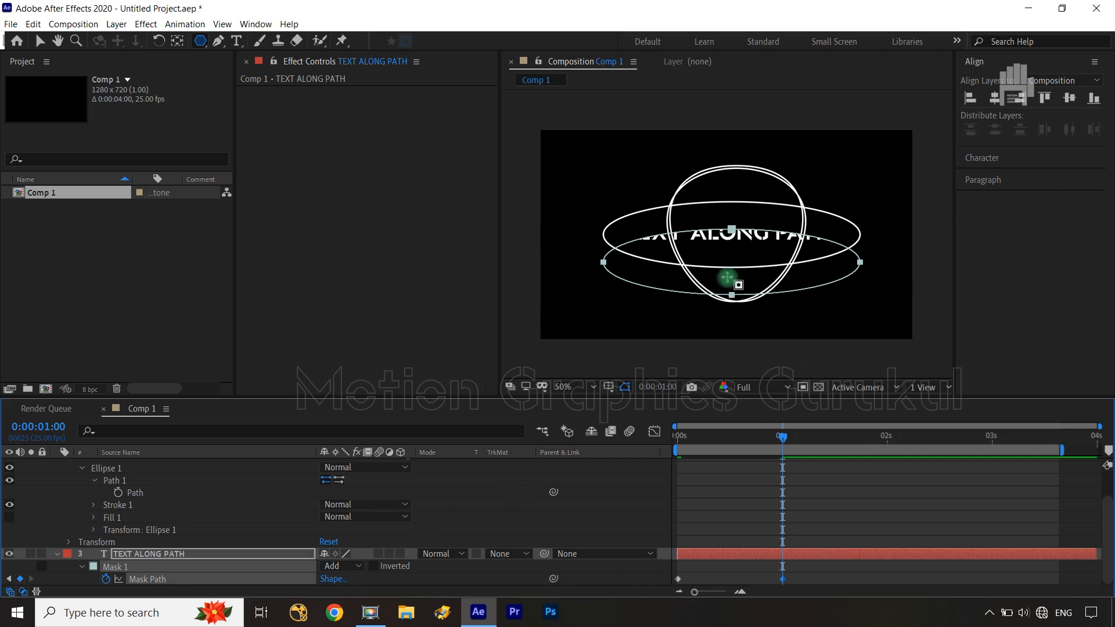
Move the pasted elliptical mask up so it lines up with the drawn ellipse around the text
{"action": "key", "text": "v"}
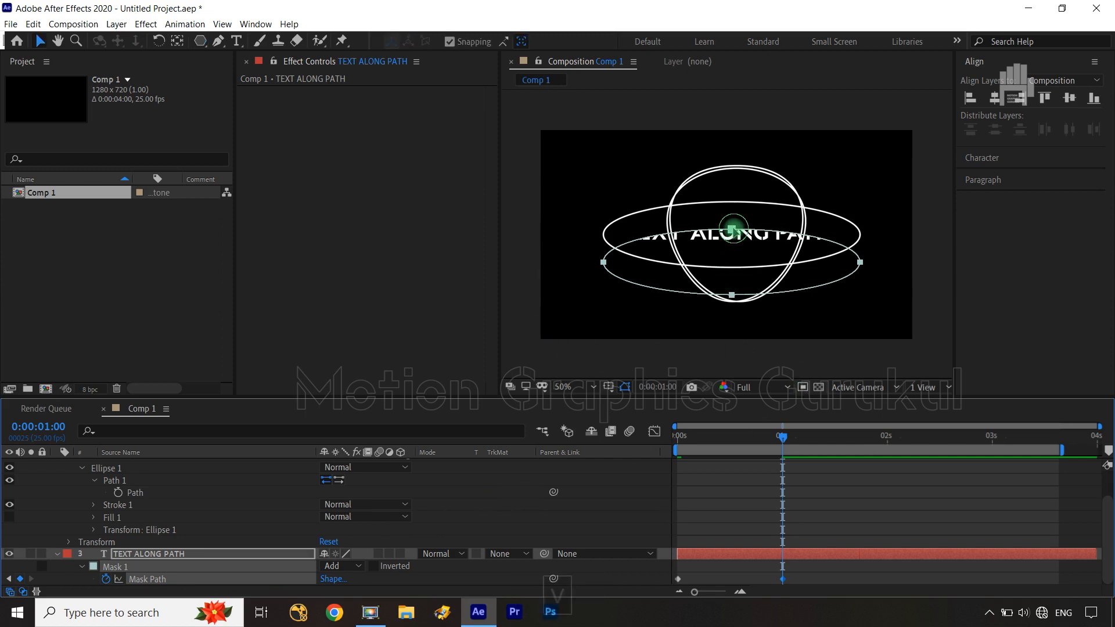
{"action": "double_click", "coordinate": [732, 229]}
{"action": "left_click_drag", "start_coordinate": [749, 260], "coordinate": [747, 232]}
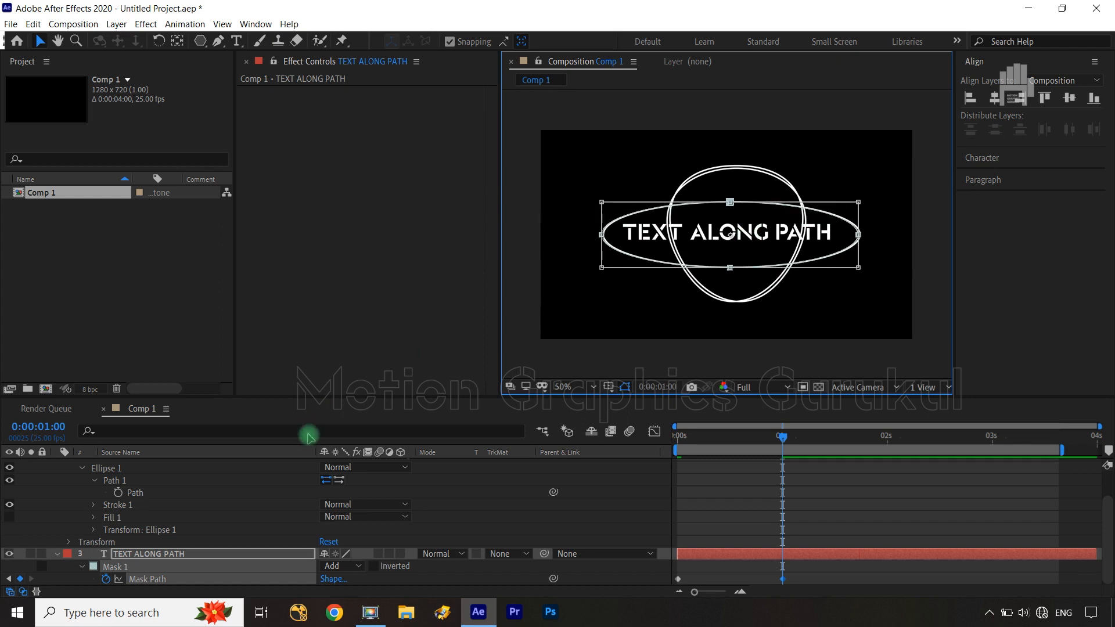
Copy Polystar 1's Path from Shape Layer 3 and paste it into the text layer's Mask Path at 0:00:02:00
{"action": "scroll", "coordinate": [236, 492], "scroll_direction": "up", "scroll_amount": 1}
{"action": "left_click", "coordinate": [190, 464]}
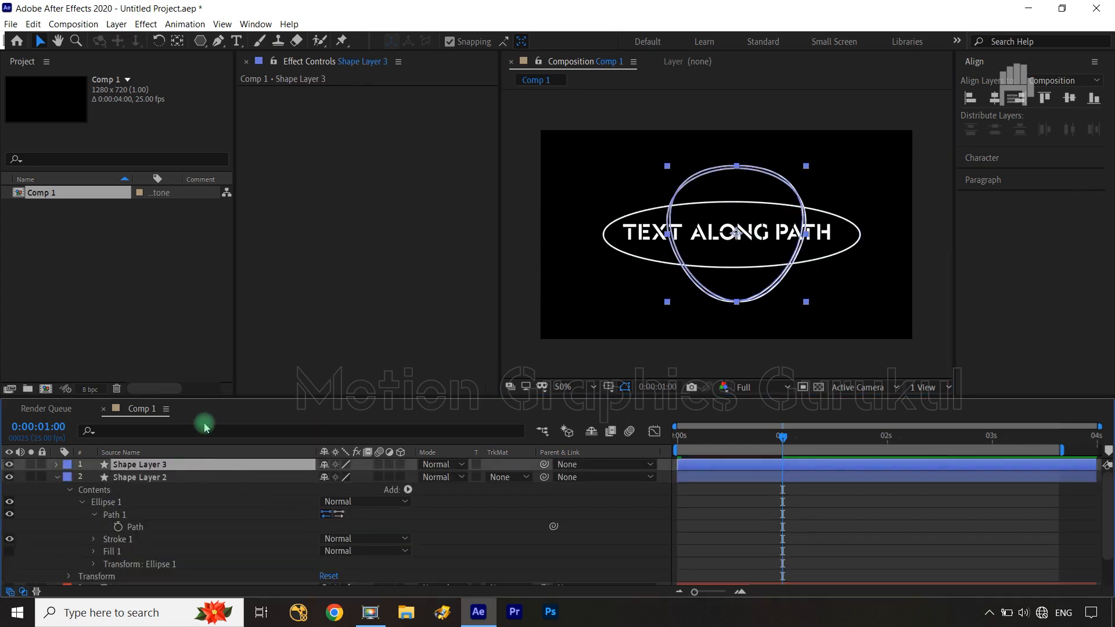
{"action": "left_click", "coordinate": [57, 465]}
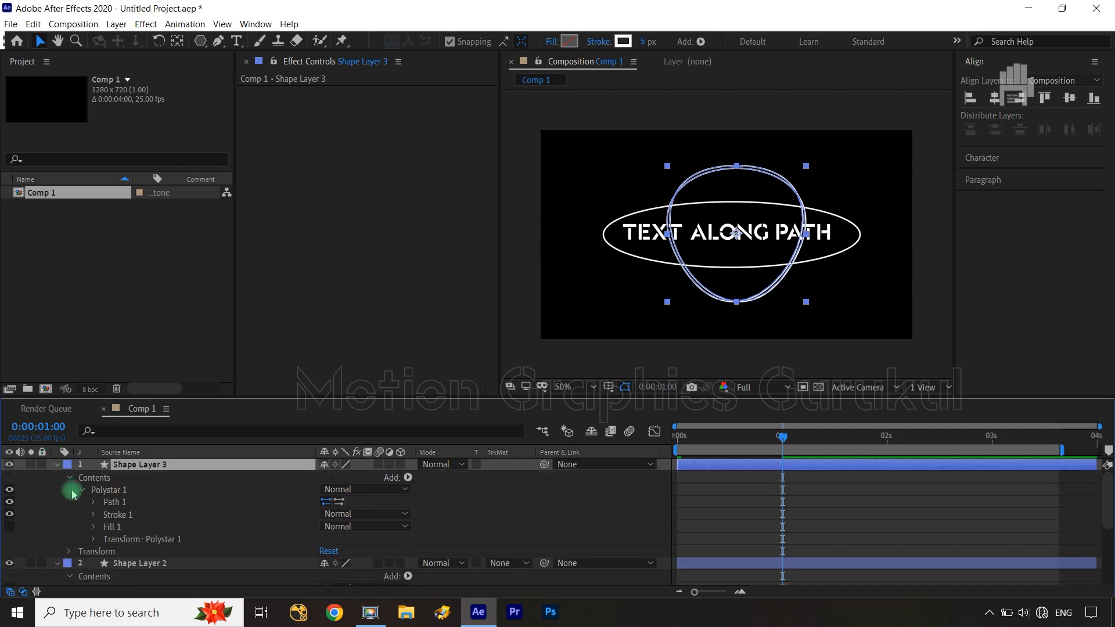
{"action": "left_click", "coordinate": [93, 502]}
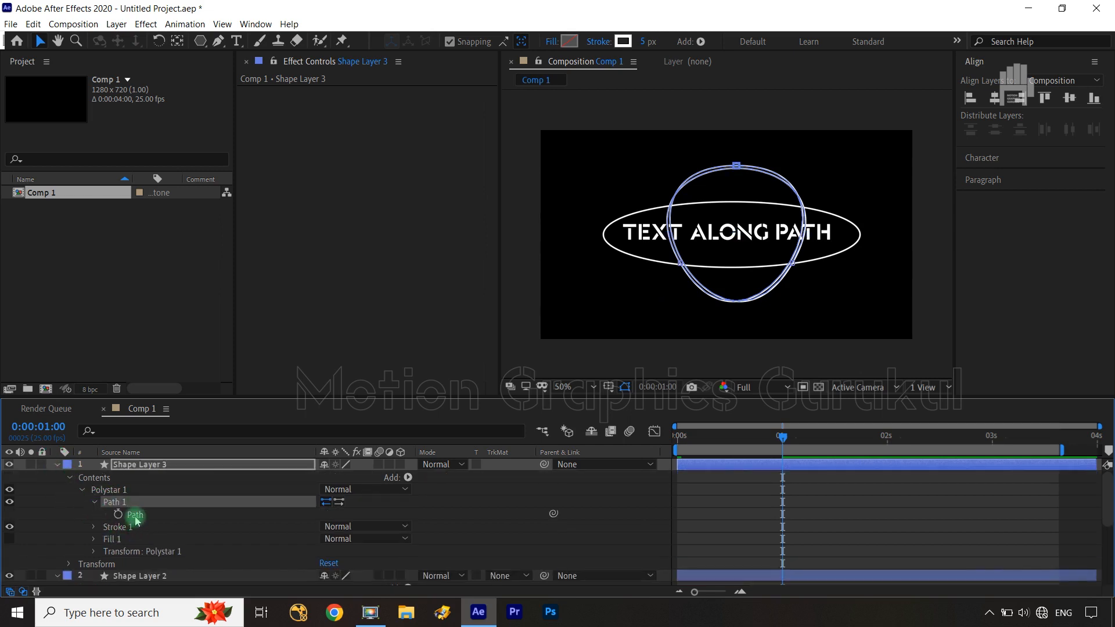
{"action": "left_click", "coordinate": [135, 514]}
{"action": "key", "text": "ctrl+c"}
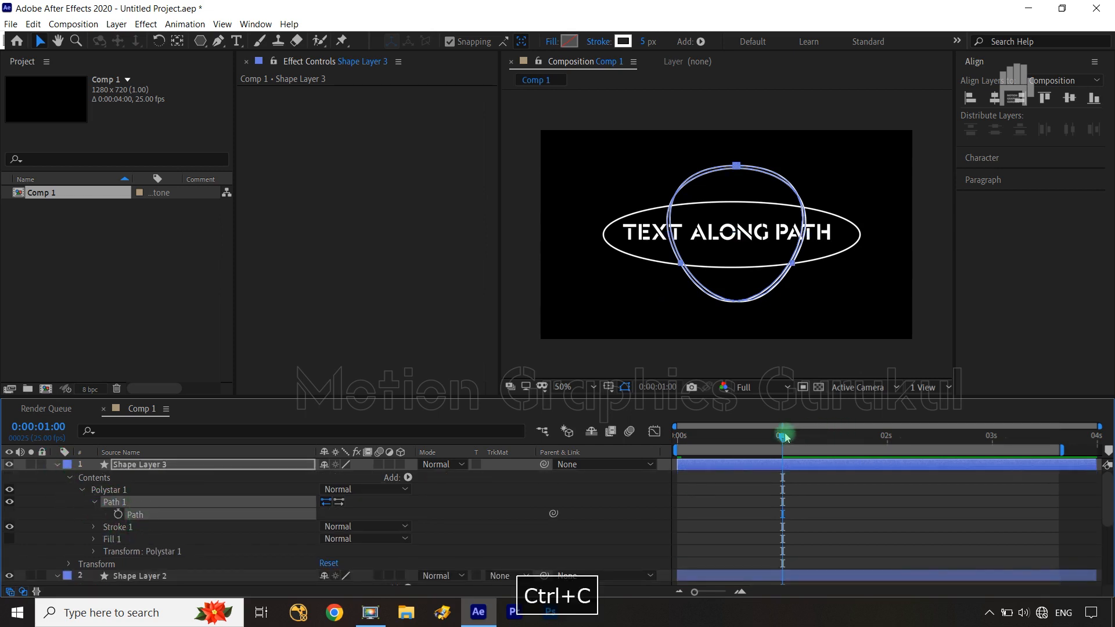
{"action": "left_click_drag", "start_coordinate": [785, 436], "coordinate": [886, 439]}
{"action": "scroll", "coordinate": [409, 549], "scroll_direction": "down", "scroll_amount": 5}
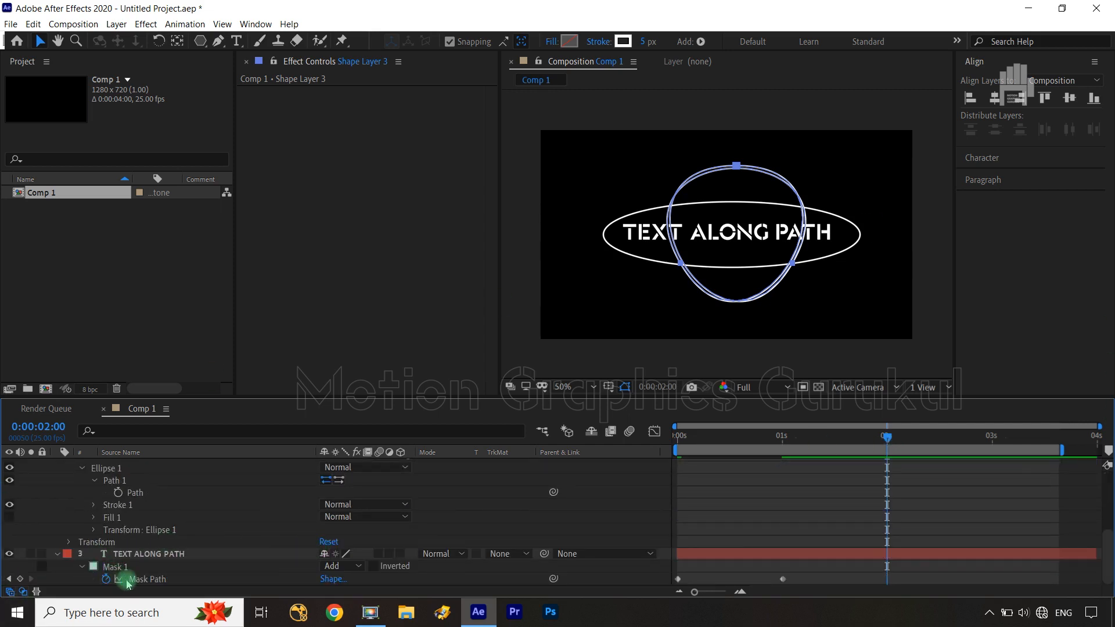
{"action": "left_click", "coordinate": [148, 580]}
{"action": "key", "text": "ctrl+v"}
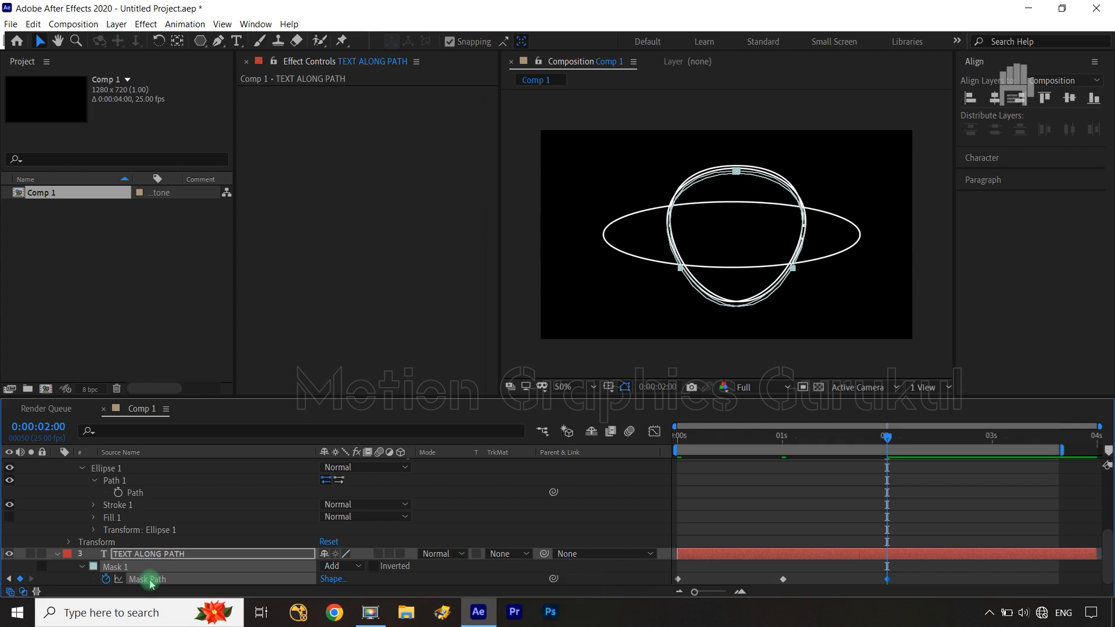
Delete Shape Layer 3 and Shape Layer 2, and scrub through the text layer's mask animation
{"action": "scroll", "coordinate": [98, 578], "scroll_direction": "up", "scroll_amount": 6}
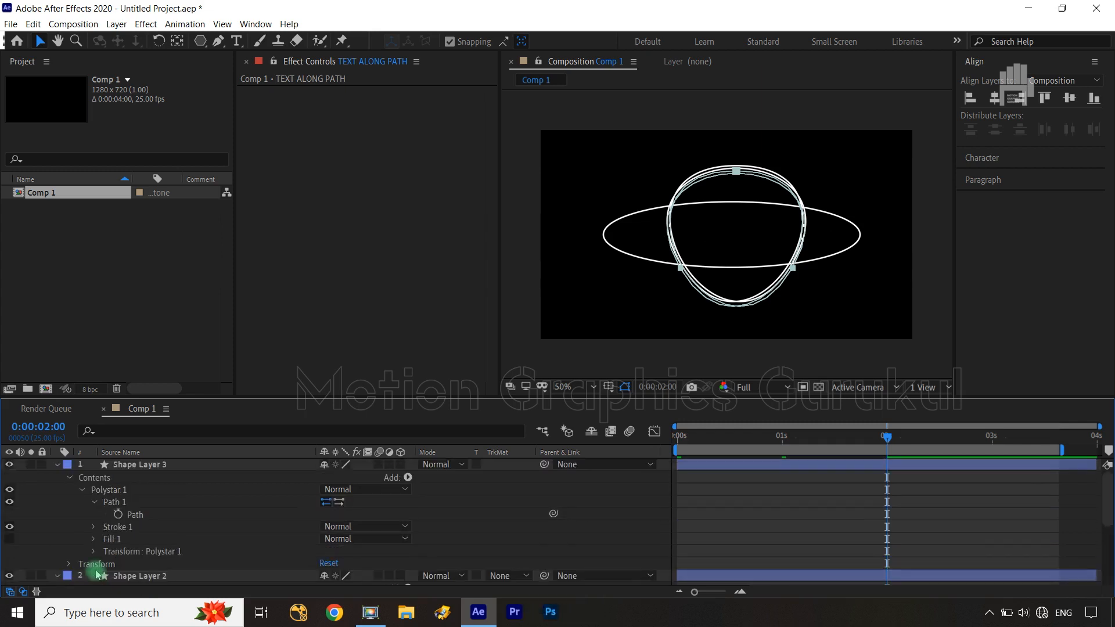
{"action": "left_click", "coordinate": [121, 475]}
{"action": "left_click", "coordinate": [145, 576], "text": "ctrl"}
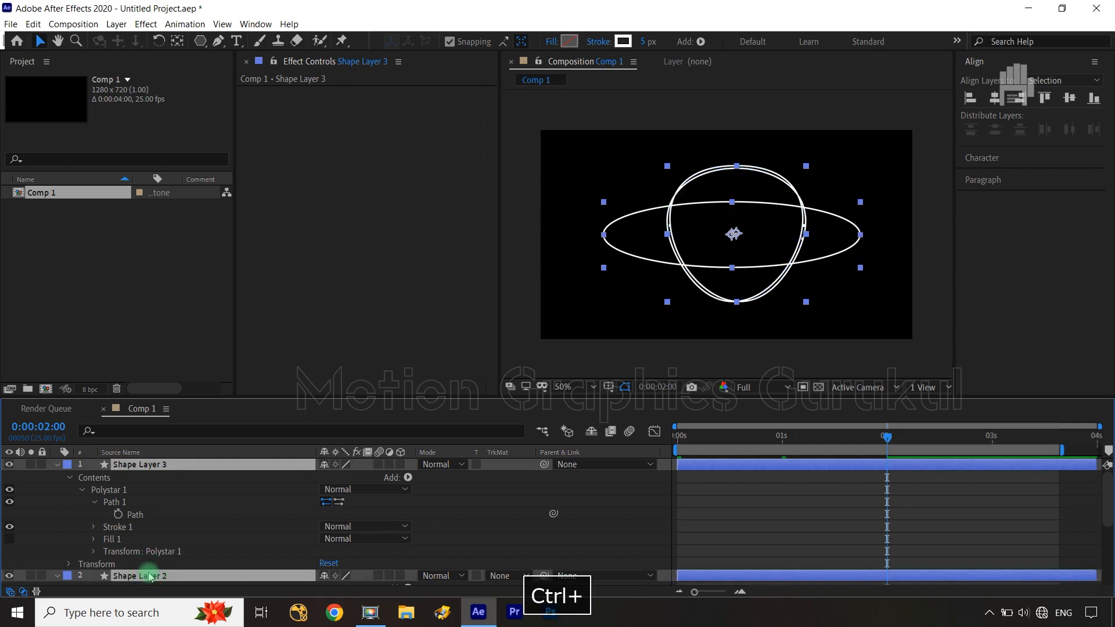
{"action": "key", "text": "Delete"}
{"action": "left_click", "coordinate": [888, 442]}
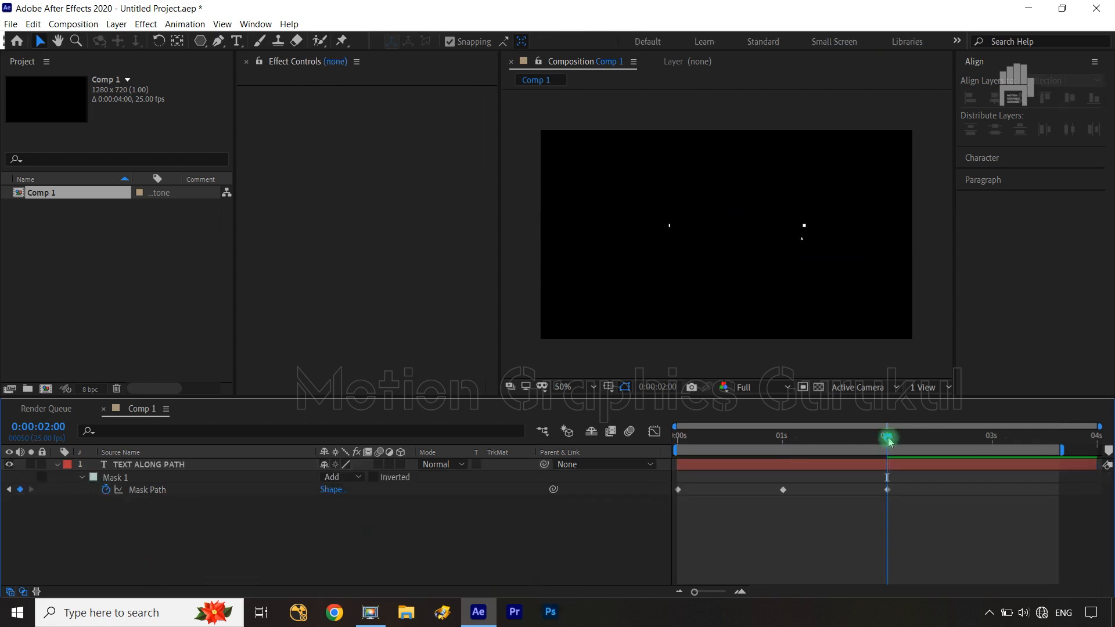
{"action": "left_click_drag", "start_coordinate": [890, 442], "coordinate": [866, 451]}
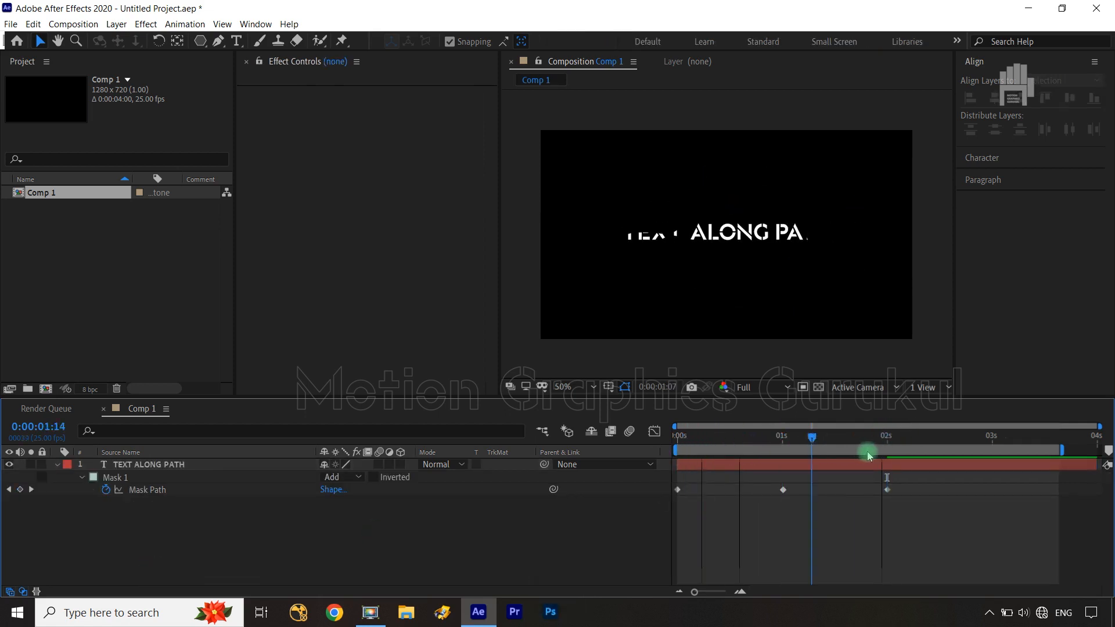
Set the text layer's Path option to Mask 1 and scrub the timeline to check how the text follows it
{"action": "left_click", "coordinate": [41, 490]}
{"action": "left_click", "coordinate": [56, 465]}
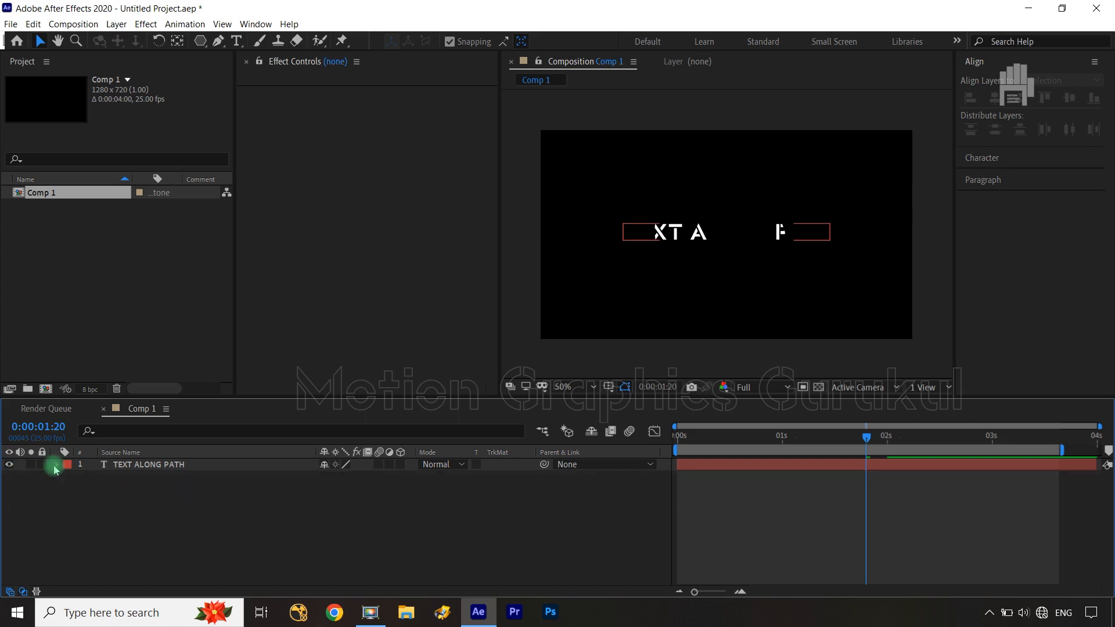
{"action": "left_click", "coordinate": [55, 465]}
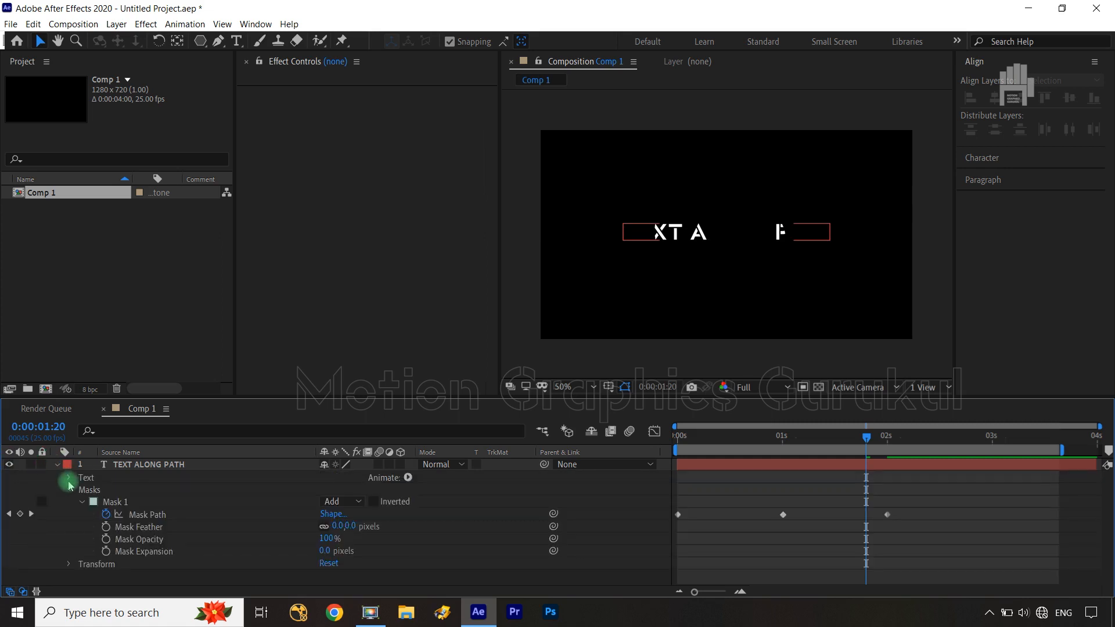
{"action": "left_click", "coordinate": [68, 478]}
{"action": "left_click", "coordinate": [81, 503]}
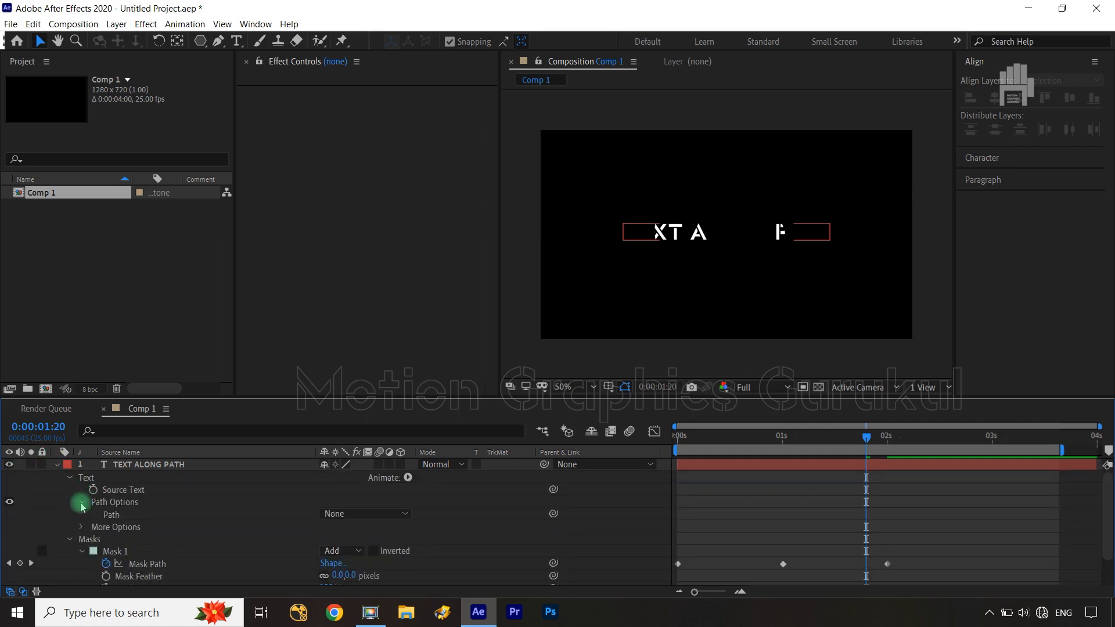
{"action": "left_click", "coordinate": [329, 515]}
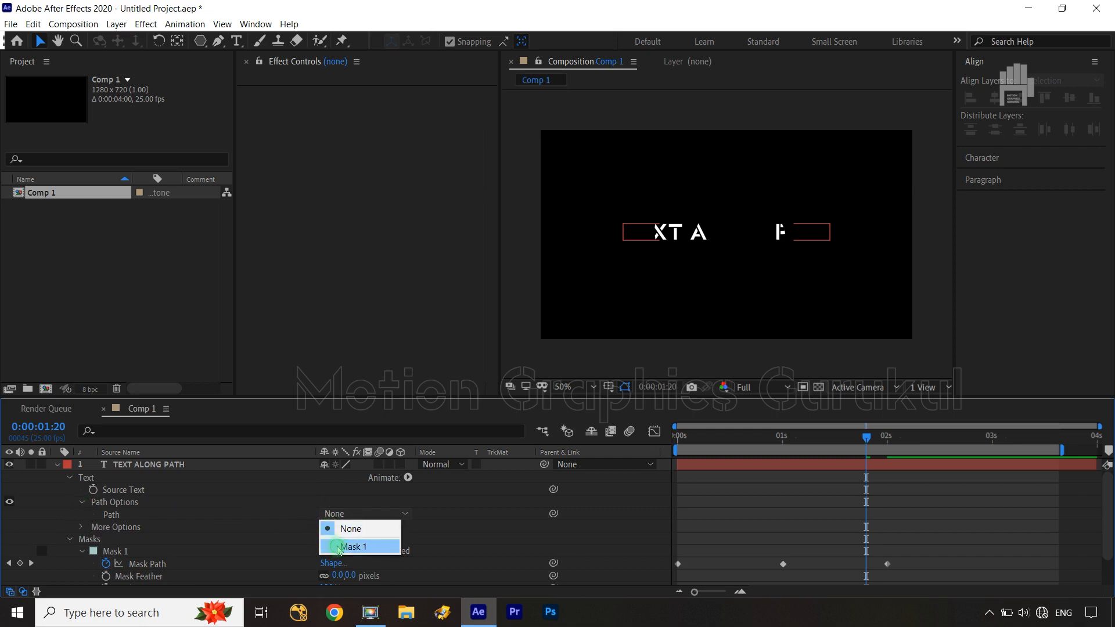
{"action": "left_click", "coordinate": [343, 547]}
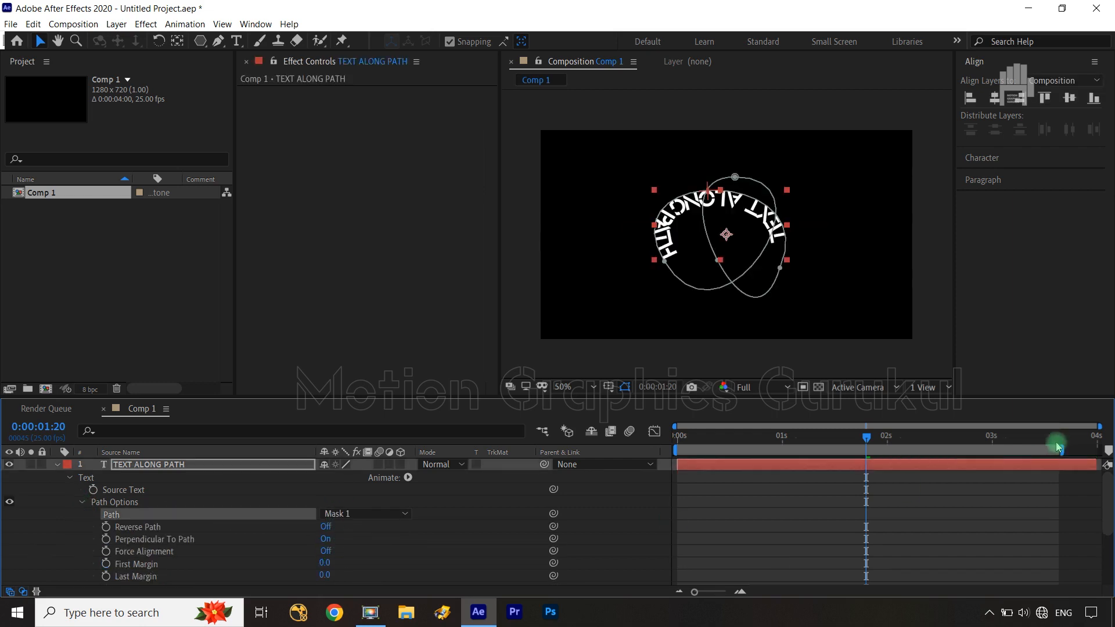
{"action": "left_click_drag", "start_coordinate": [867, 441], "coordinate": [761, 481]}
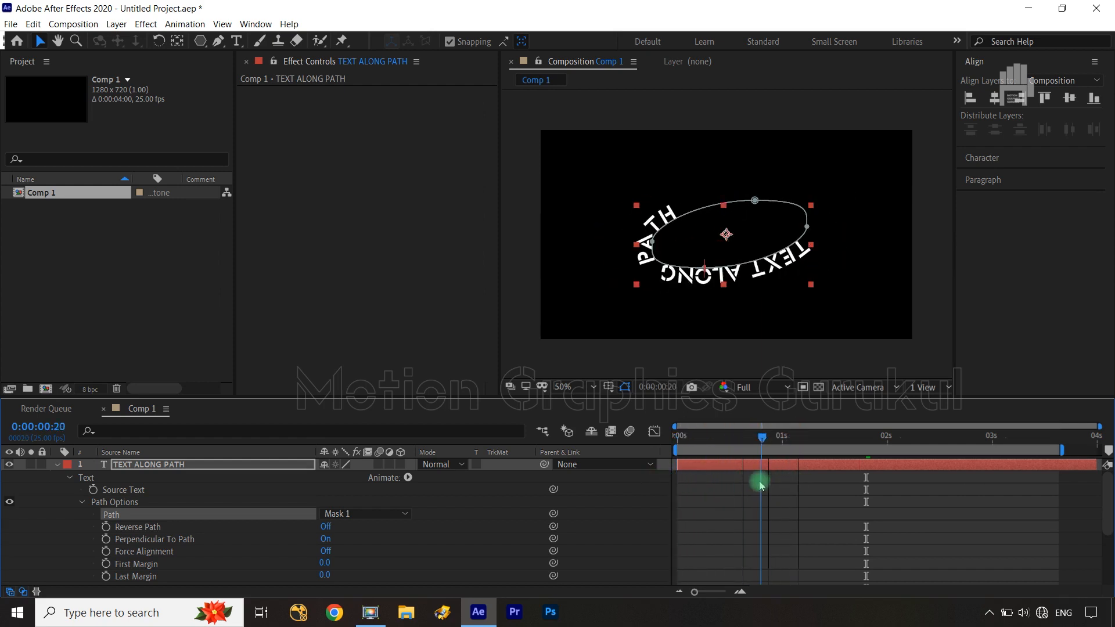
Turn Reverse Path on for the text layer and scrub the timeline to check the text direction
{"action": "left_click", "coordinate": [326, 529]}
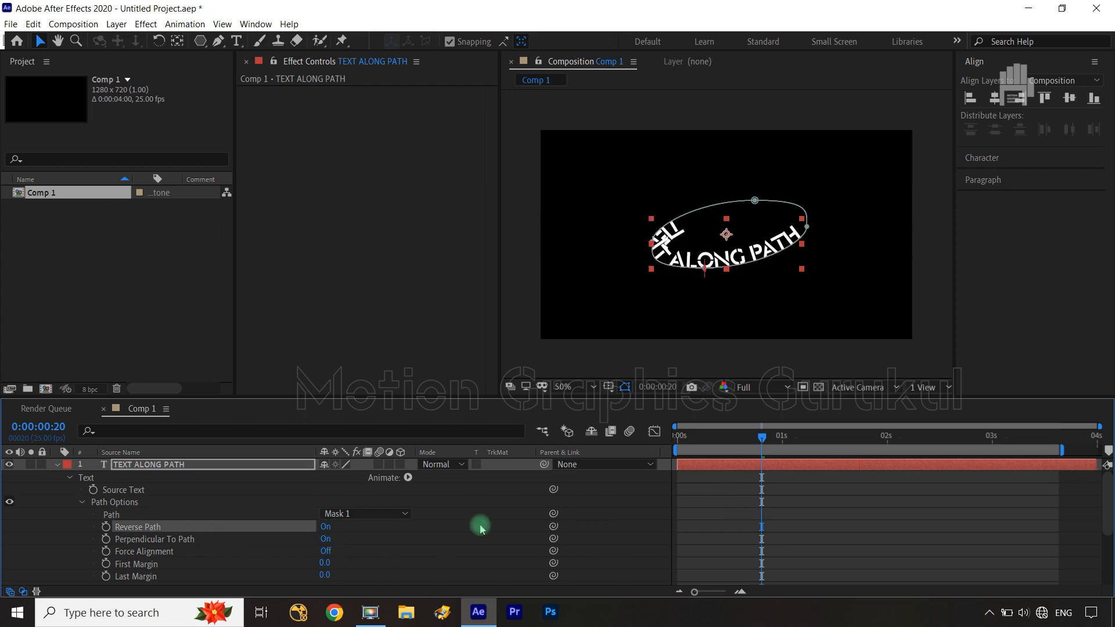
{"action": "left_click_drag", "start_coordinate": [764, 446], "coordinate": [669, 454]}
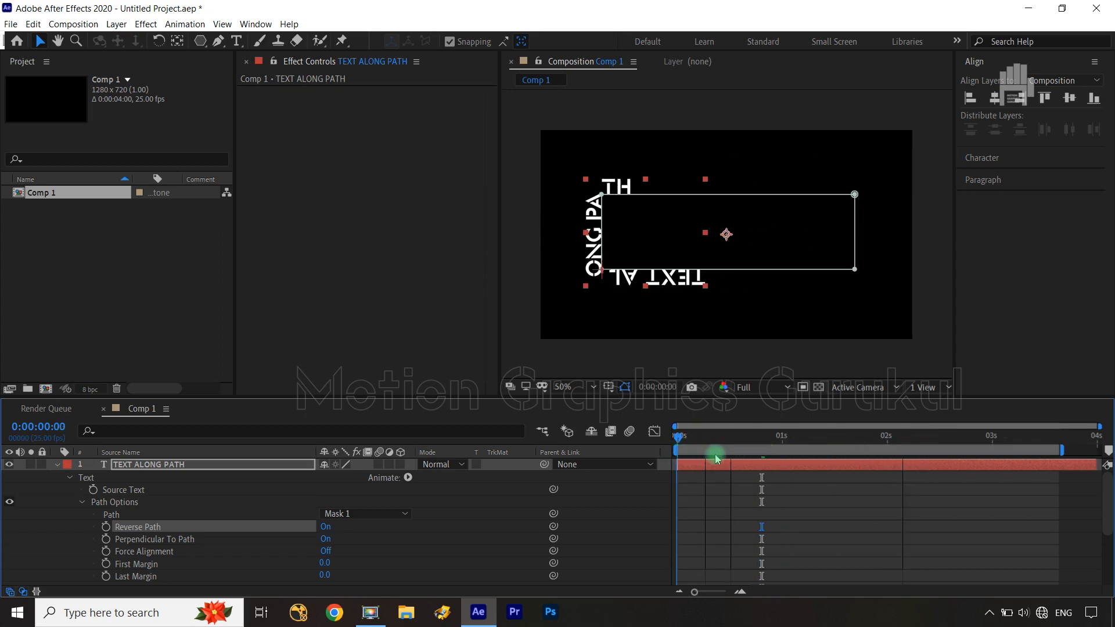
{"action": "left_click", "coordinate": [758, 458]}
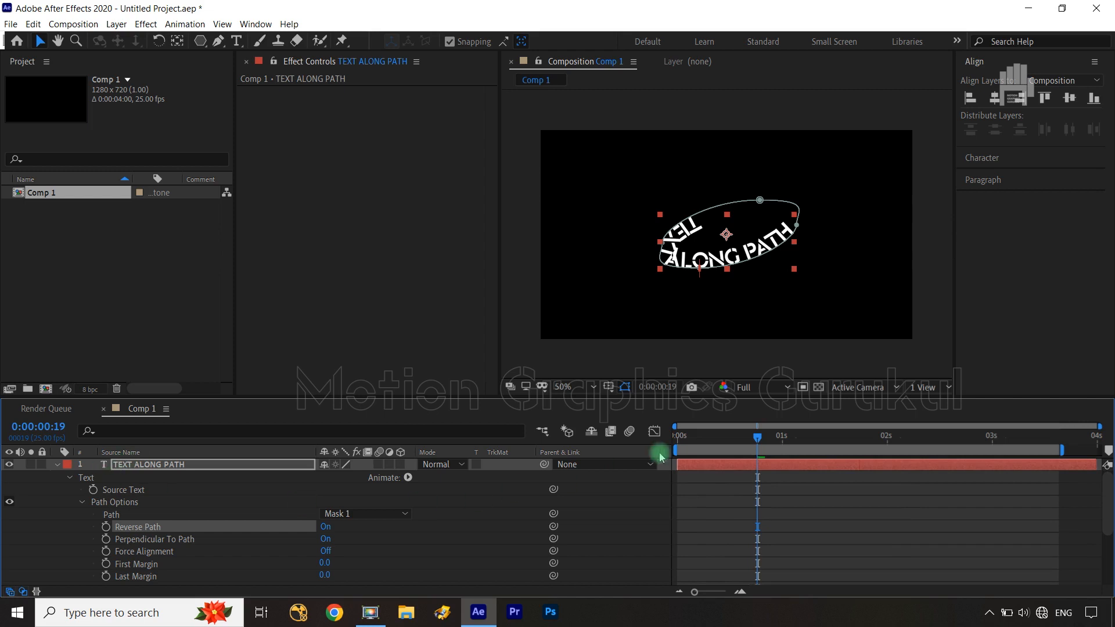
{"action": "mouse_move", "coordinate": [764, 442]}
{"action": "left_mouse_down"}
{"action": "mouse_move", "coordinate": [645, 450]}
{"action": "mouse_move", "coordinate": [778, 443]}
{"action": "left_mouse_up"}
Keyframe Reverse Path as On at 0:00:00:00, Off at 0:00:00:24 and On at 0:00:02:00
{"action": "left_click", "coordinate": [106, 526]}
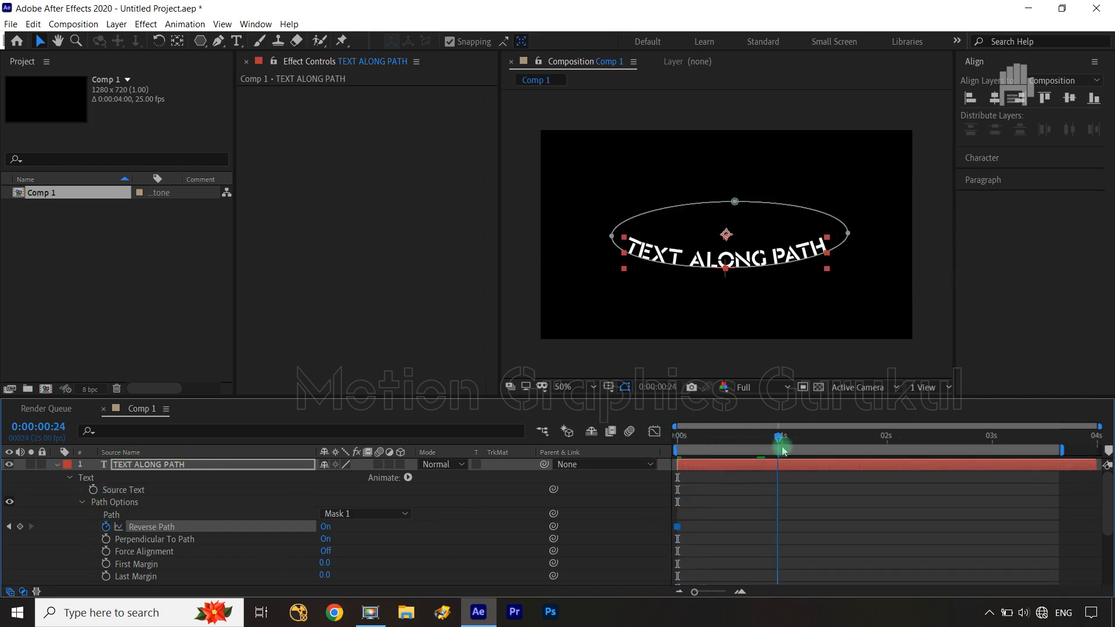
{"action": "left_click", "coordinate": [325, 526]}
{"action": "left_click_drag", "start_coordinate": [779, 436], "coordinate": [887, 439]}
{"action": "left_click", "coordinate": [325, 527]}
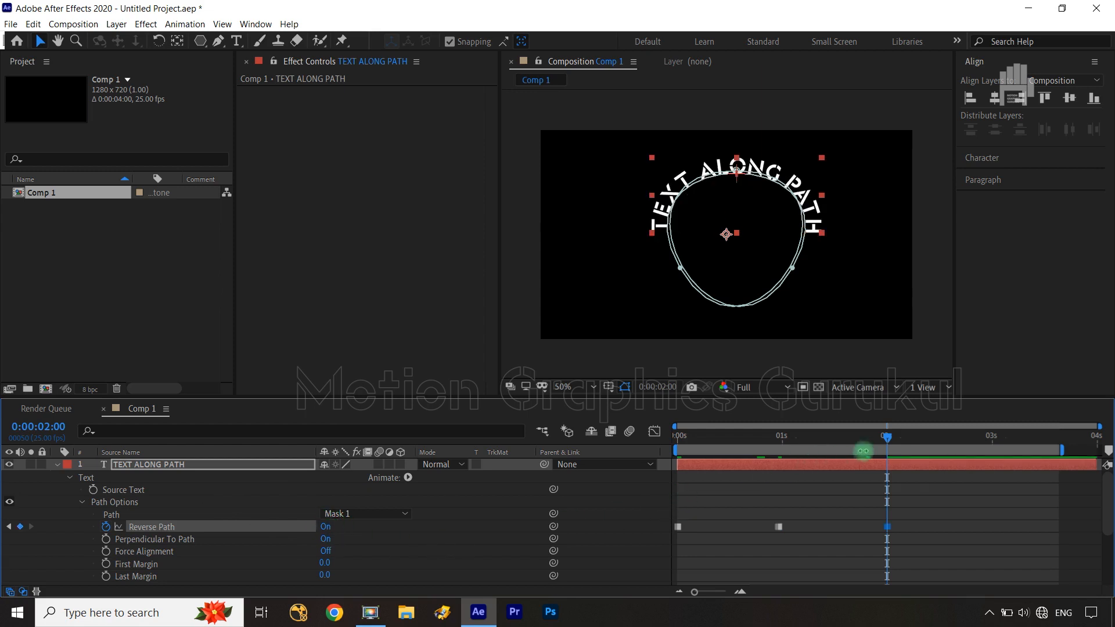
Keyframe the text's First Margin at 0.0 at 0:00:00:00 and 1460.0 at 0:00:02:00
{"action": "left_click_drag", "start_coordinate": [891, 443], "coordinate": [677, 465]}
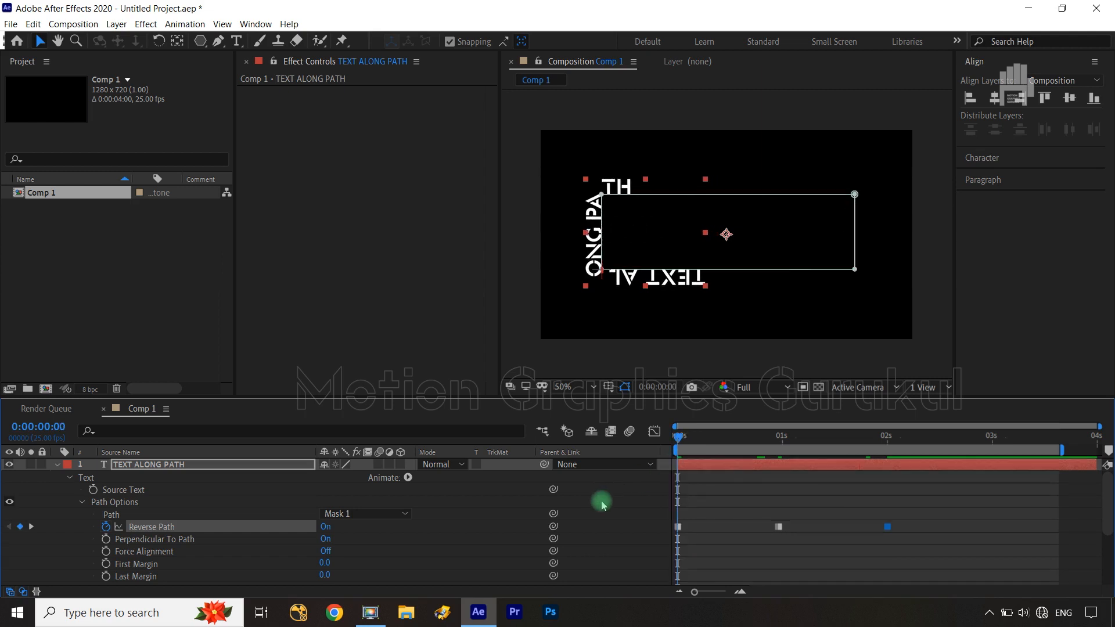
{"action": "left_click", "coordinate": [106, 564]}
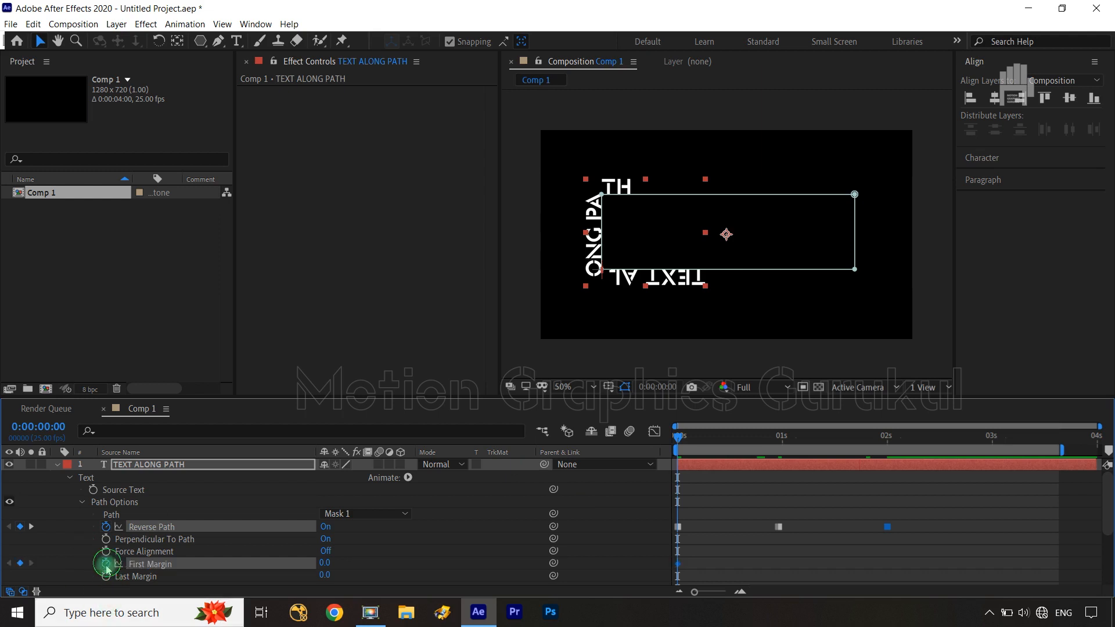
{"action": "left_click_drag", "start_coordinate": [678, 443], "coordinate": [887, 456]}
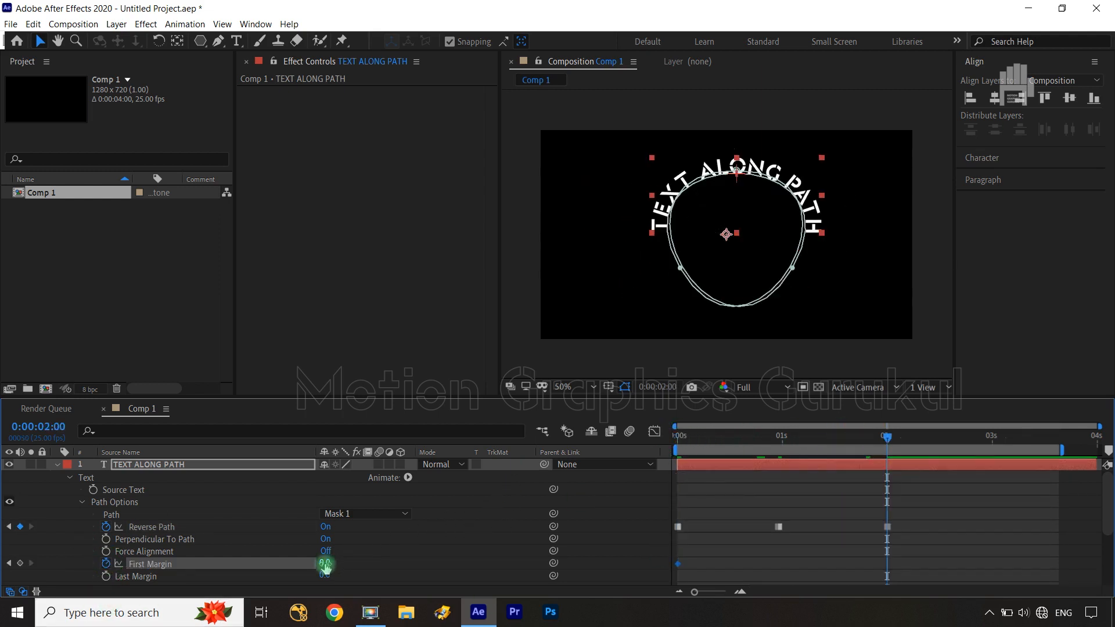
{"action": "left_click_drag", "start_coordinate": [325, 564], "coordinate": [987, 470]}
{"action": "left_click_drag", "start_coordinate": [331, 562], "coordinate": [559, 558]}
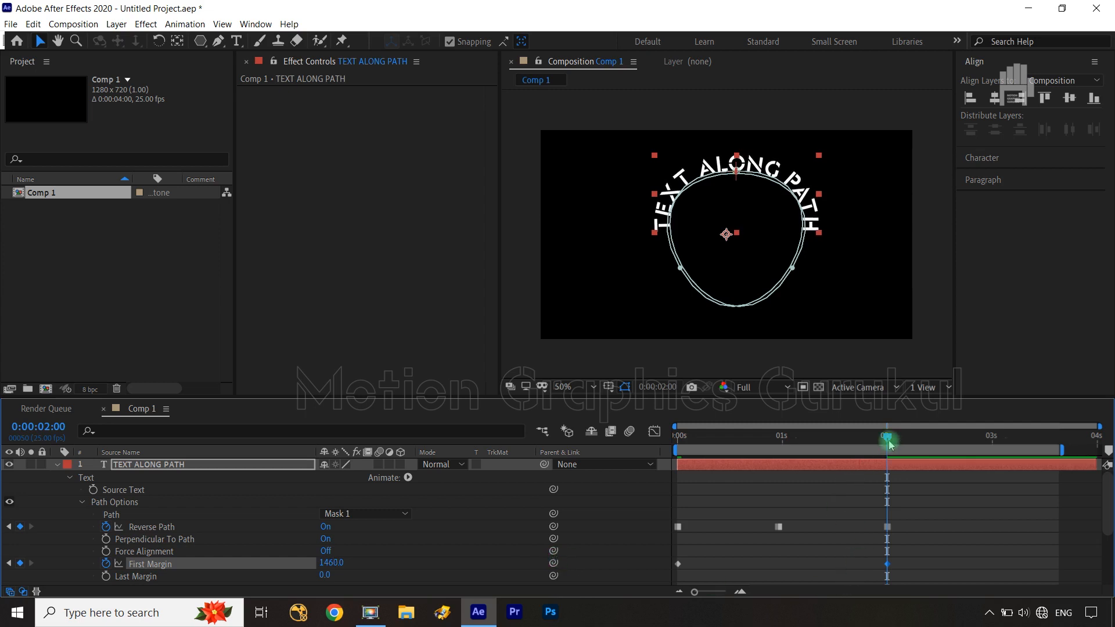
End the work area at 0:00:02:00 and play a preview of the animation
{"action": "key", "text": "n"}
{"action": "key", "text": "space"}
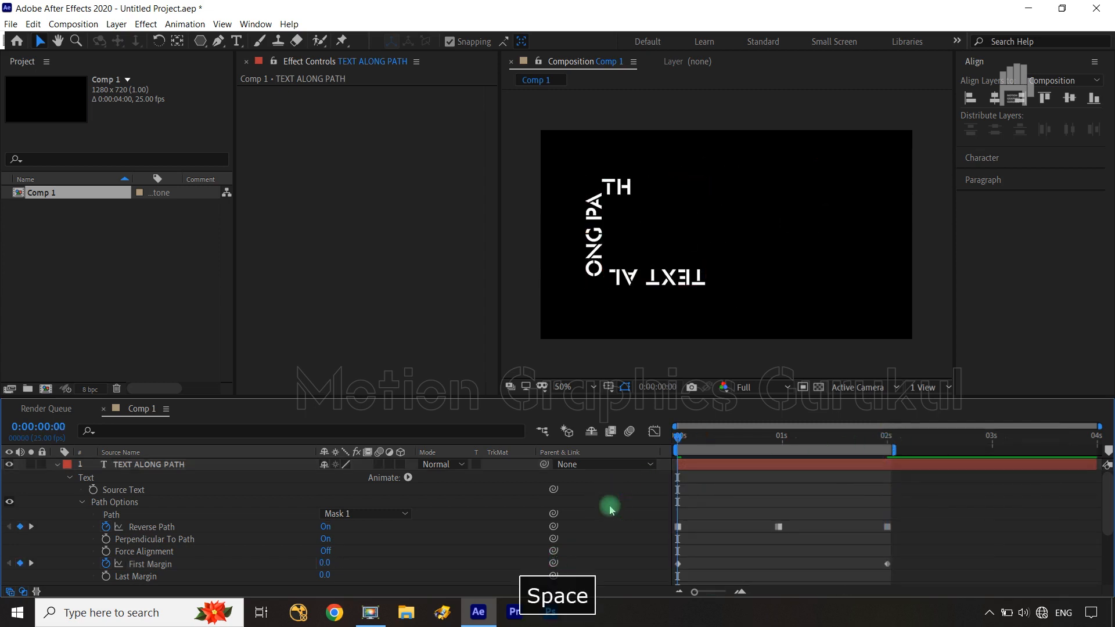